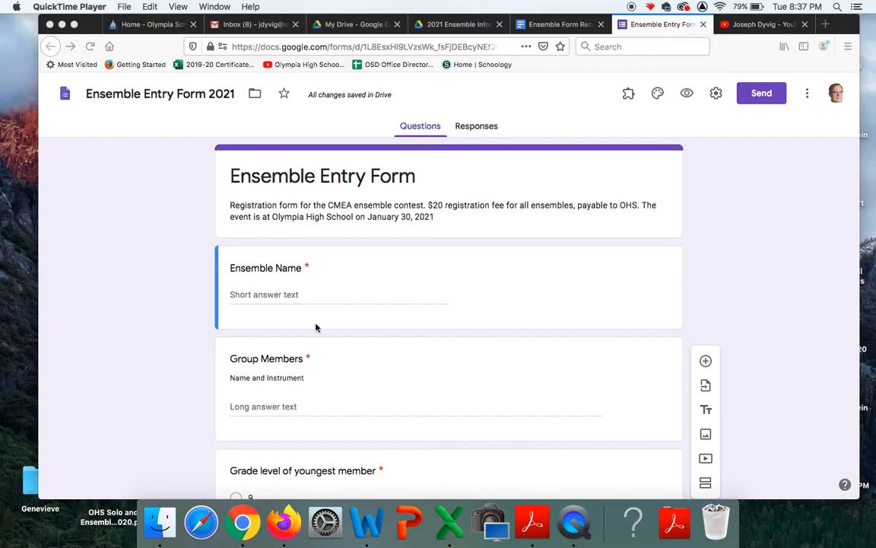
Scroll through the current page, then return to the My Drive file listing
{"action": "scroll", "coordinate": [316, 327], "scroll_direction": "down", "scroll_amount": 2}
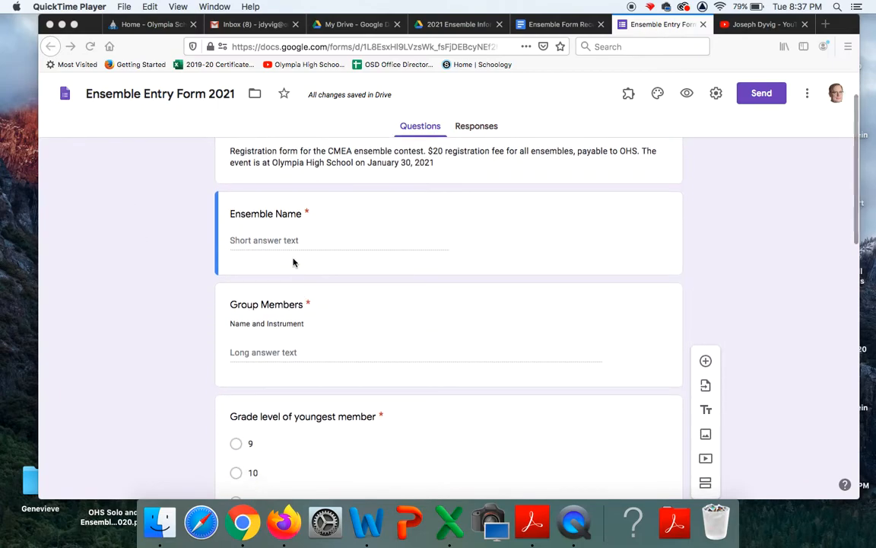
{"action": "scroll", "coordinate": [309, 335], "scroll_direction": "down", "scroll_amount": 1}
{"action": "scroll", "coordinate": [309, 336], "scroll_direction": "down", "scroll_amount": 4}
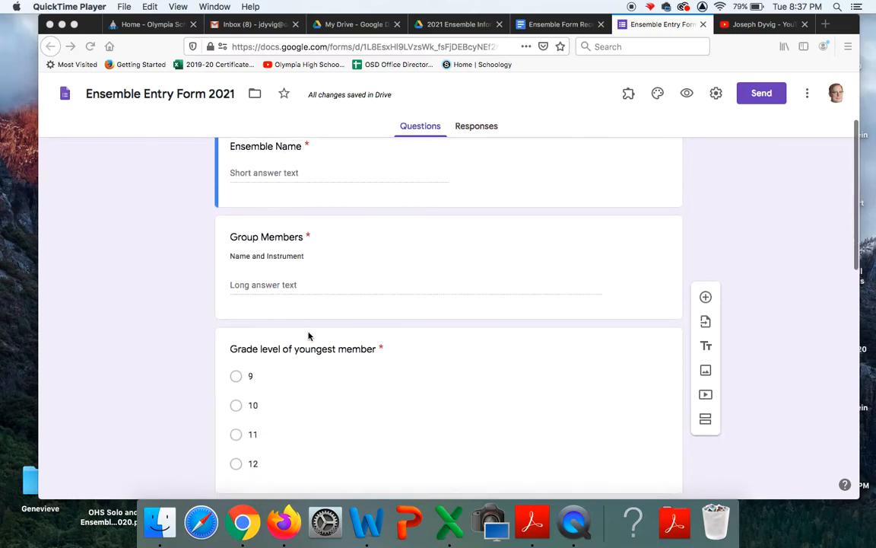
{"action": "scroll", "coordinate": [309, 336], "scroll_direction": "down", "scroll_amount": 3}
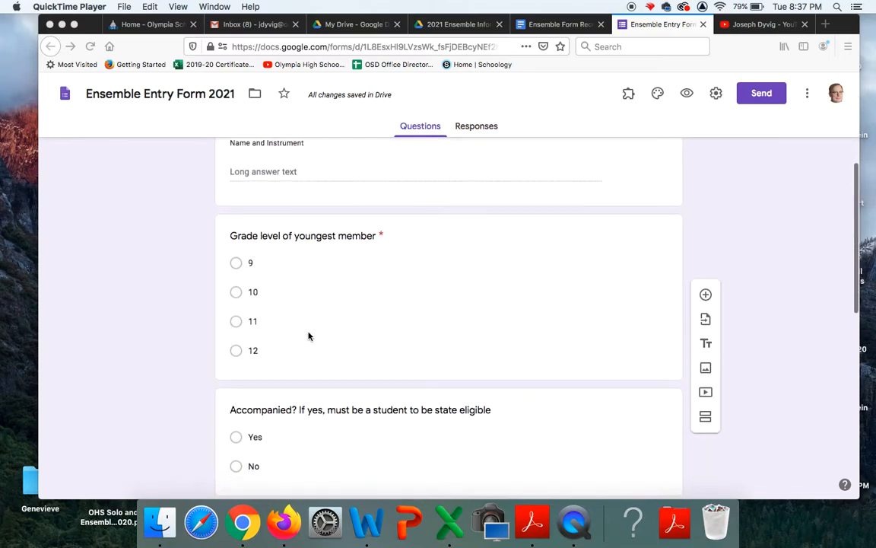
{"action": "scroll", "coordinate": [309, 335], "scroll_direction": "down", "scroll_amount": 5}
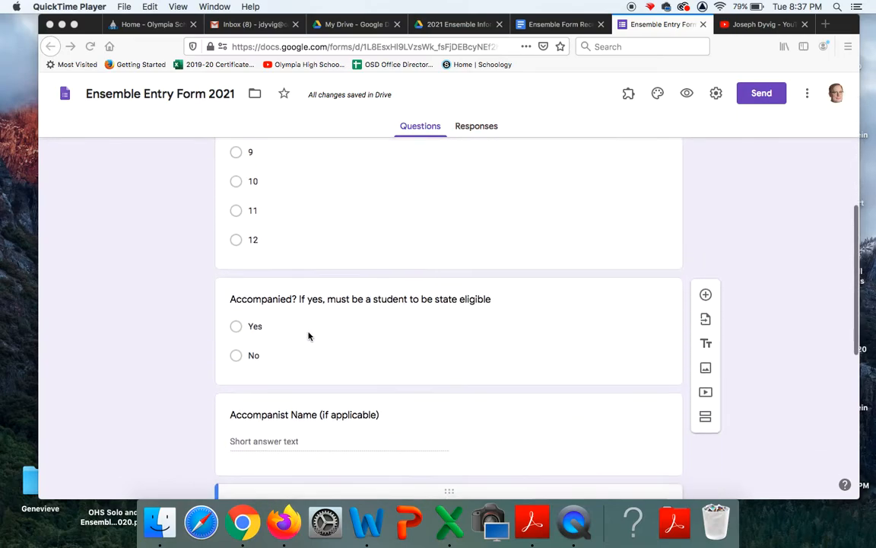
{"action": "scroll", "coordinate": [309, 335], "scroll_direction": "down", "scroll_amount": 3}
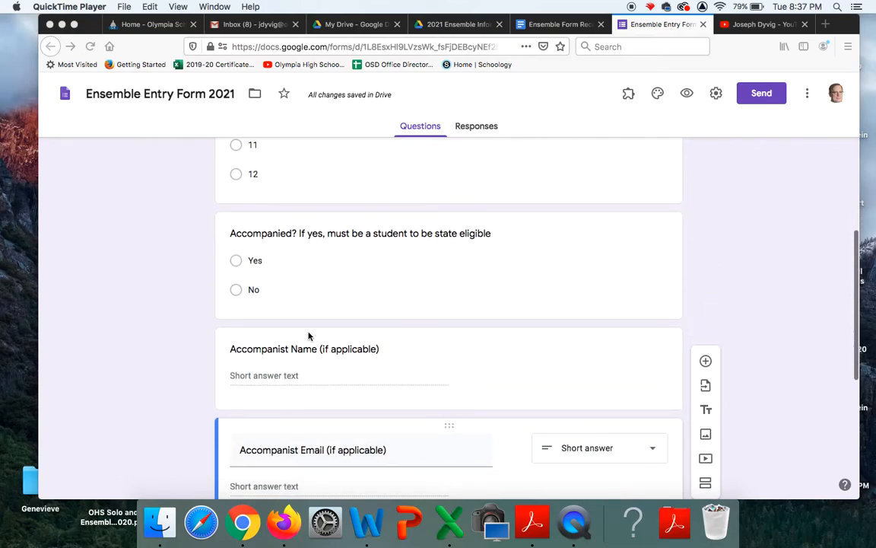
{"action": "scroll", "coordinate": [309, 335], "scroll_direction": "down", "scroll_amount": 2}
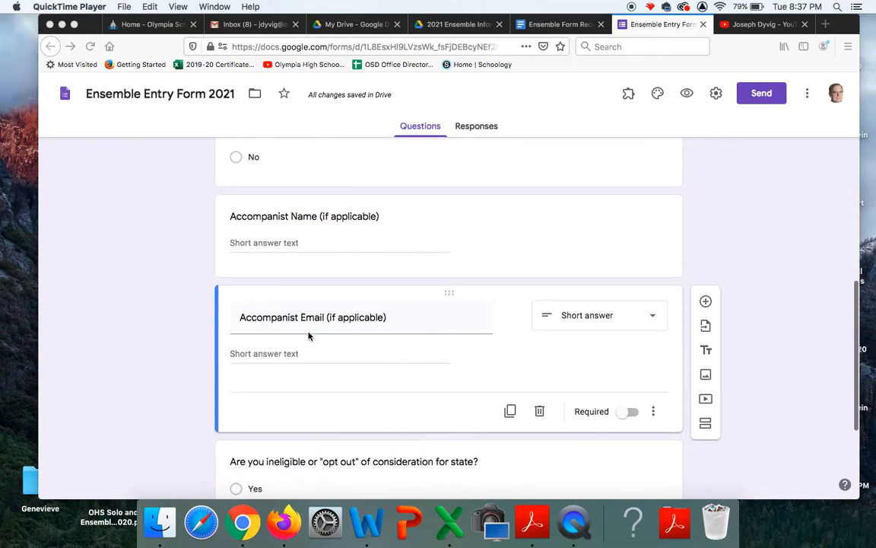
{"action": "scroll", "coordinate": [309, 336], "scroll_direction": "down", "scroll_amount": 6}
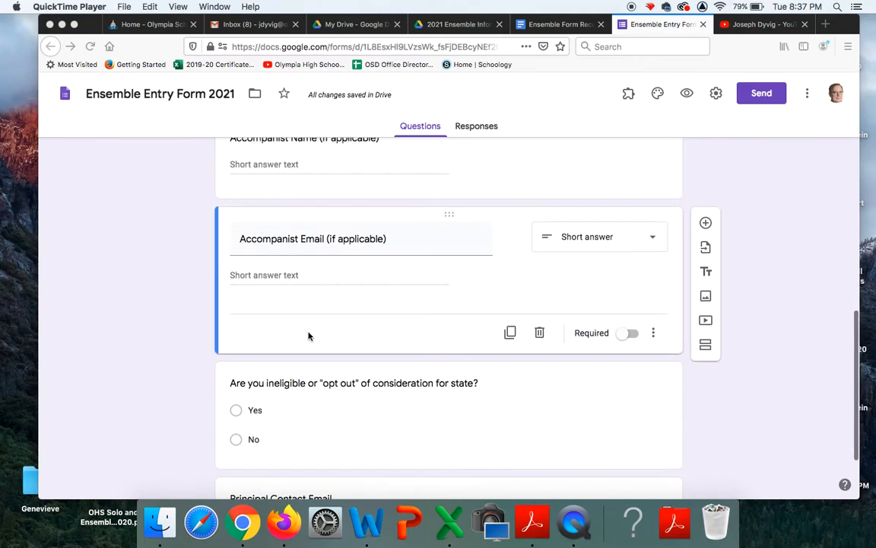
{"action": "scroll", "coordinate": [309, 336], "scroll_direction": "up", "scroll_amount": 20}
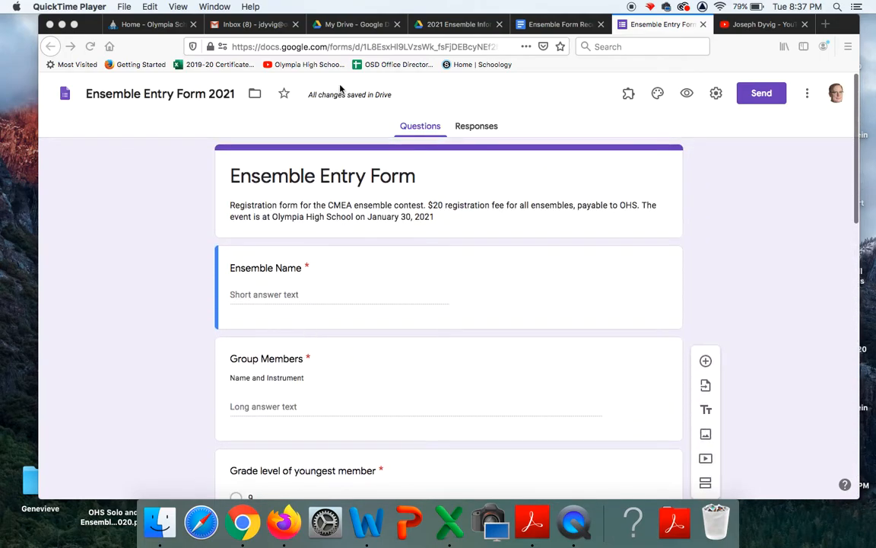
{"action": "left_click", "coordinate": [351, 24]}
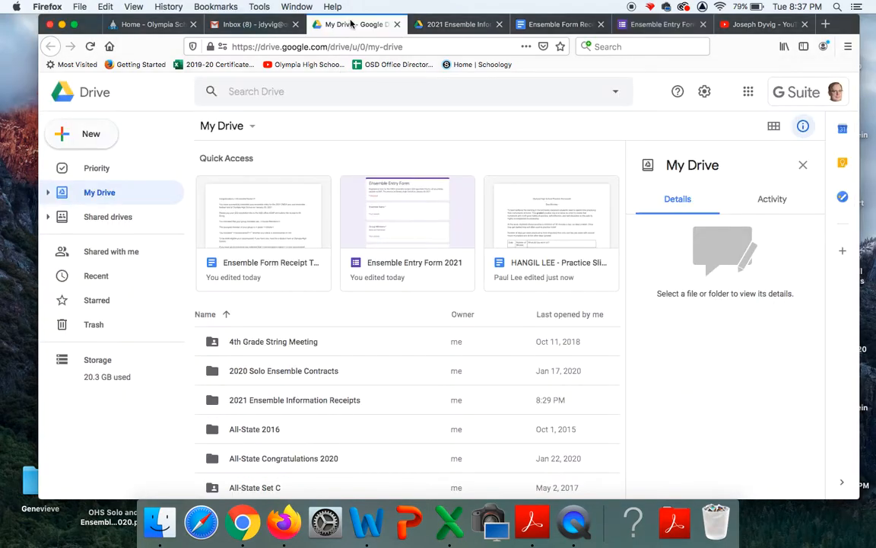
Browse the Google Forms template gallery, preview the Violin template, then close the gallery
{"action": "left_click", "coordinate": [90, 133]}
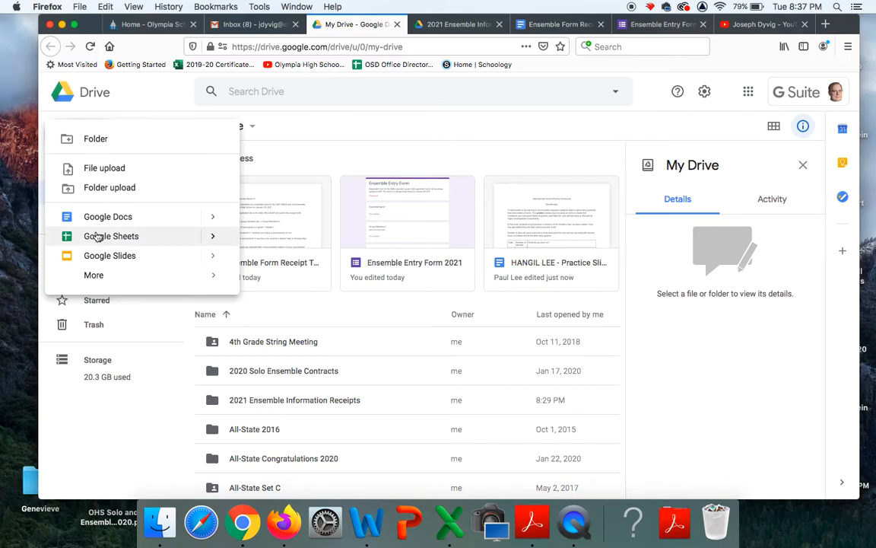
{"action": "mouse_move", "coordinate": [98, 280]}
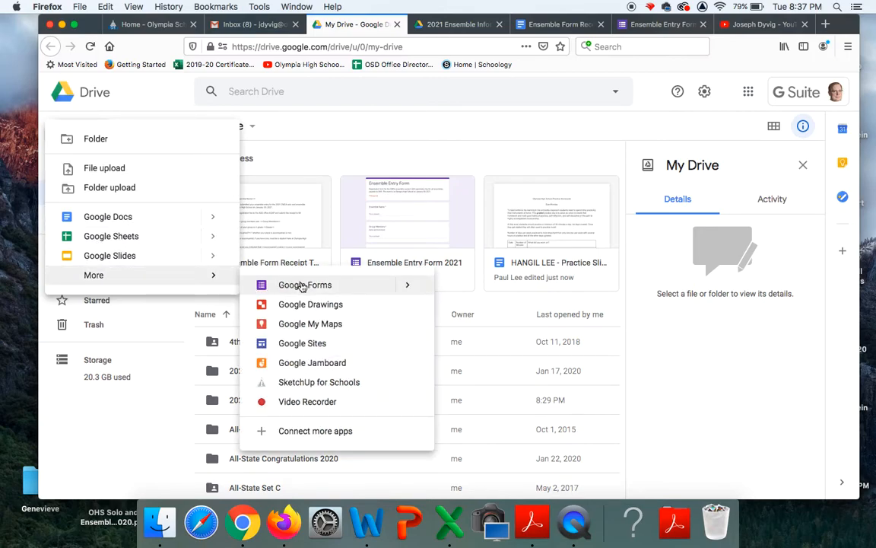
{"action": "mouse_move", "coordinate": [405, 286]}
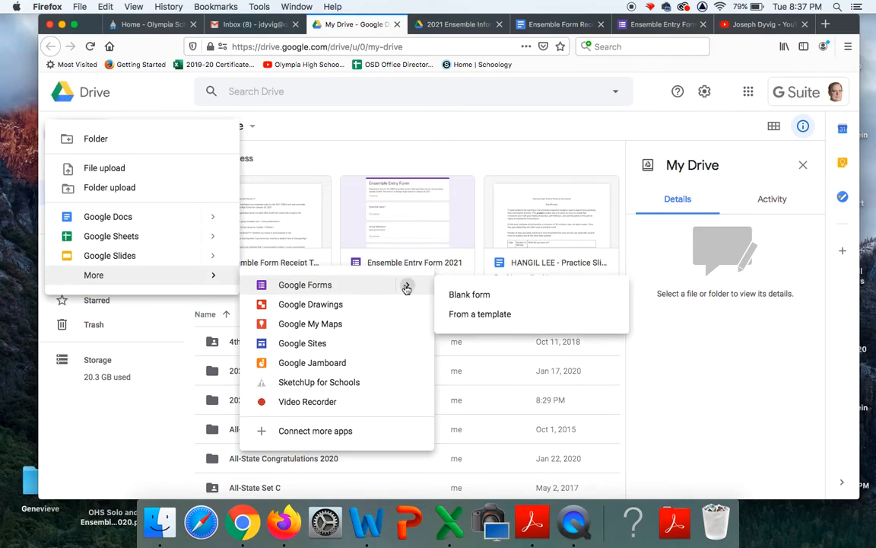
{"action": "left_click", "coordinate": [469, 323]}
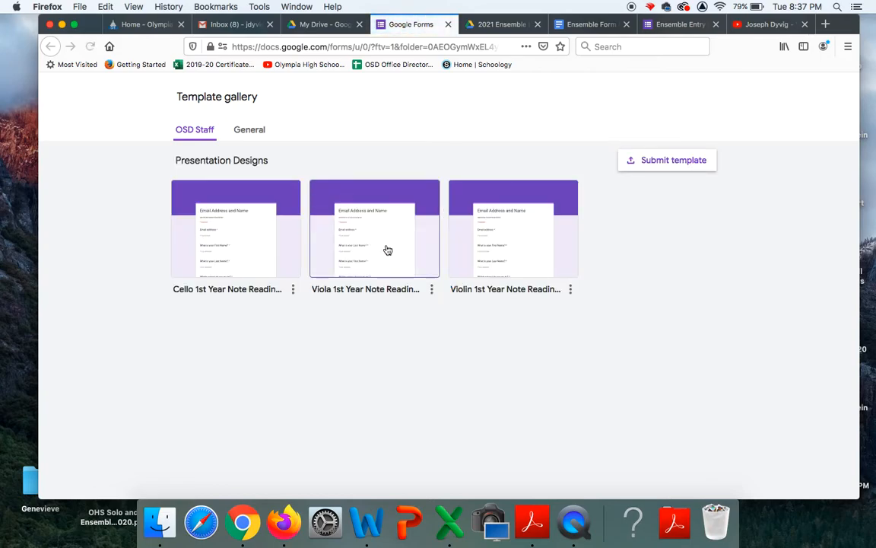
{"action": "left_click", "coordinate": [477, 254]}
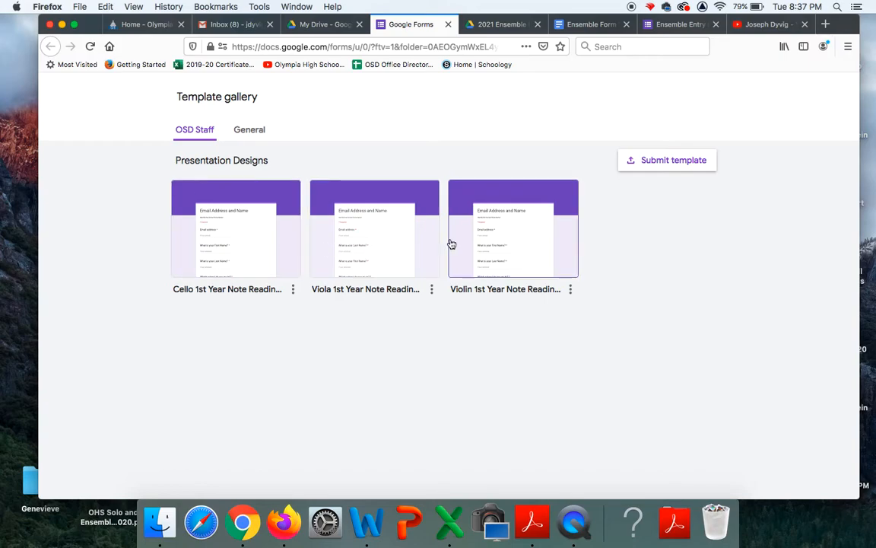
{"action": "left_click", "coordinate": [448, 25]}
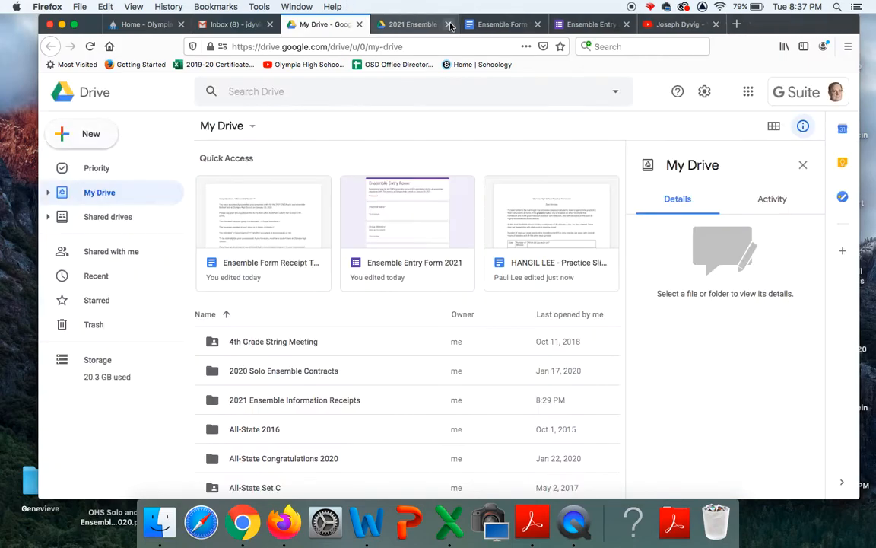
Return to the Ensemble Entry Form editor and select the Accompanist Email question
{"action": "left_click", "coordinate": [591, 24]}
{"action": "scroll", "coordinate": [503, 329], "scroll_direction": "down", "scroll_amount": 1}
{"action": "scroll", "coordinate": [504, 328], "scroll_direction": "down", "scroll_amount": 2}
{"action": "scroll", "coordinate": [503, 329], "scroll_direction": "up", "scroll_amount": 2}
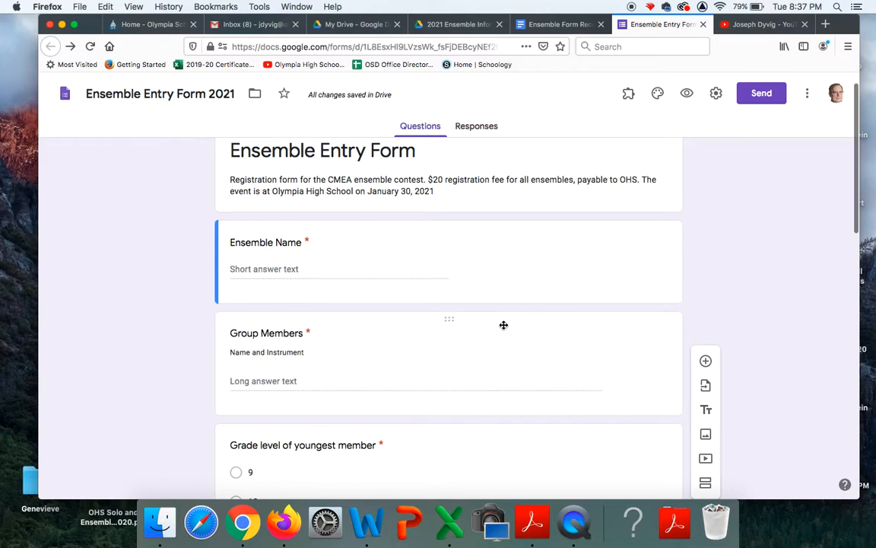
{"action": "scroll", "coordinate": [504, 327], "scroll_direction": "down", "scroll_amount": 7}
{"action": "left_click", "coordinate": [506, 329]}
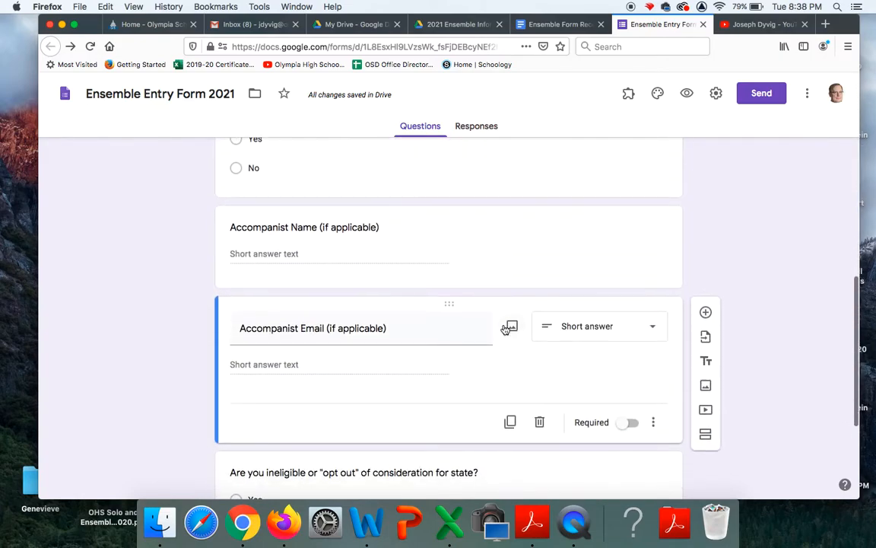
Add a trial Multiple choice question below Accompanist Email, then delete it
{"action": "left_click", "coordinate": [707, 314]}
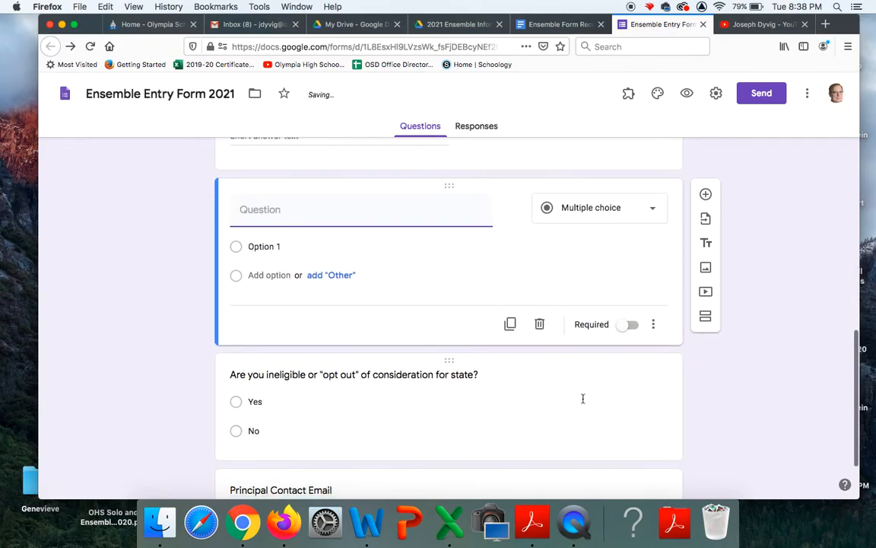
{"action": "left_click", "coordinate": [651, 210]}
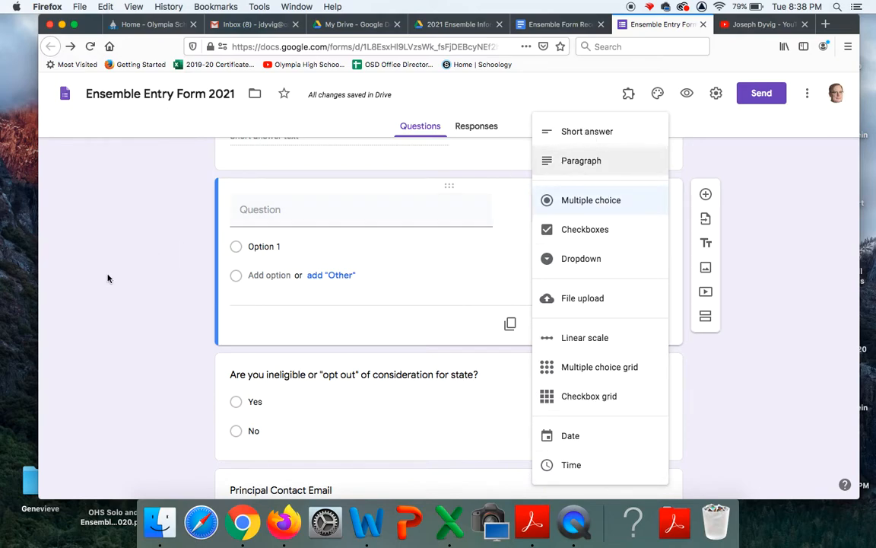
{"action": "left_click", "coordinate": [133, 275]}
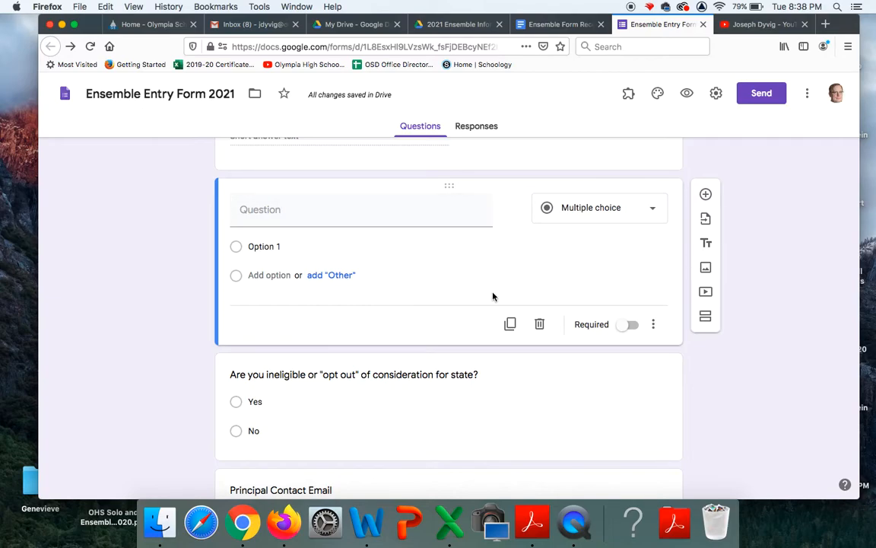
{"action": "left_click", "coordinate": [540, 325]}
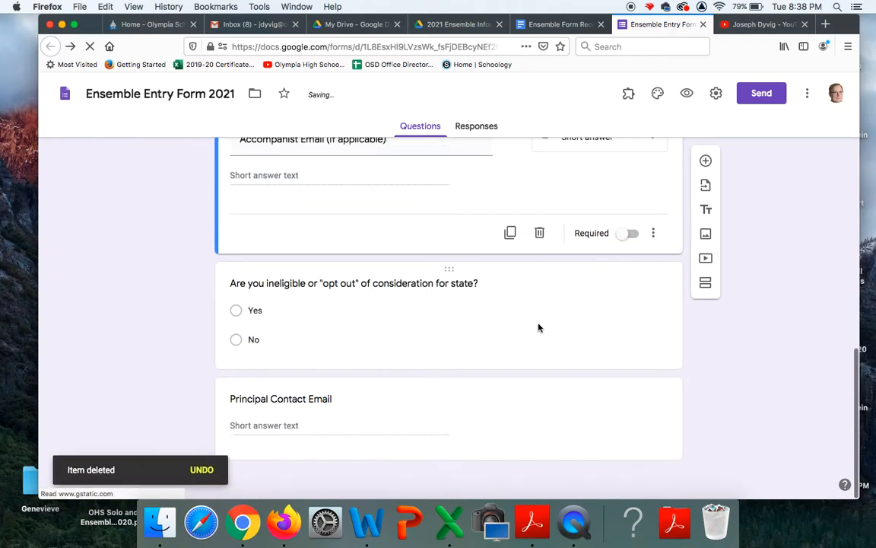
{"action": "left_click", "coordinate": [446, 312]}
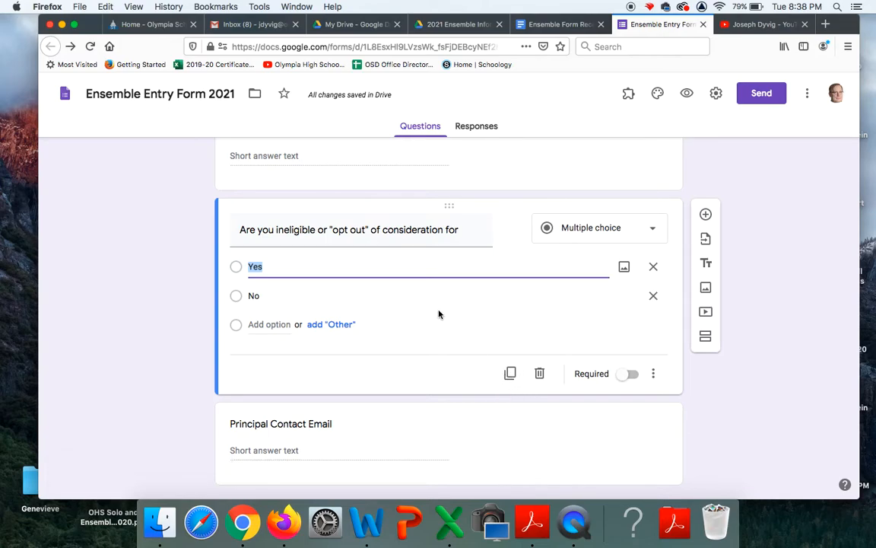
{"action": "scroll", "coordinate": [358, 272], "scroll_direction": "up", "scroll_amount": 5}
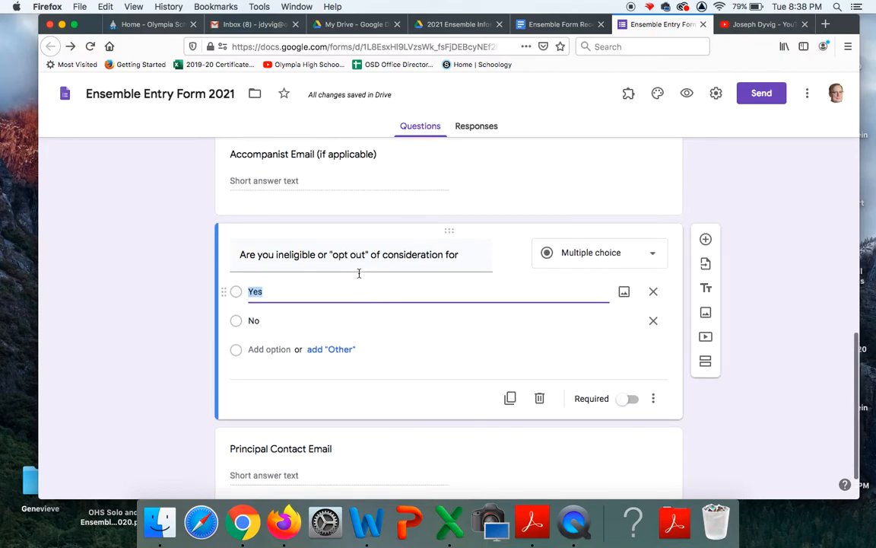
{"action": "scroll", "coordinate": [359, 277], "scroll_direction": "up", "scroll_amount": 12}
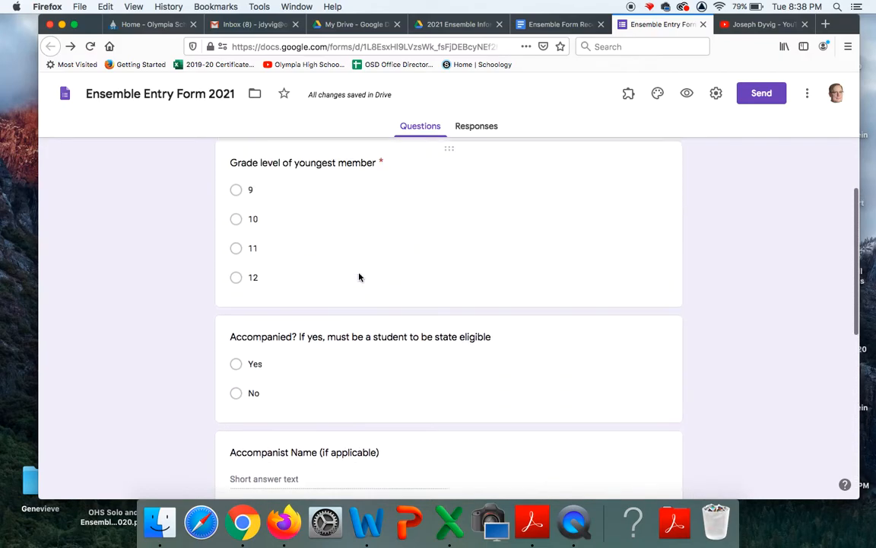
{"action": "scroll", "coordinate": [358, 274], "scroll_direction": "up", "scroll_amount": 2}
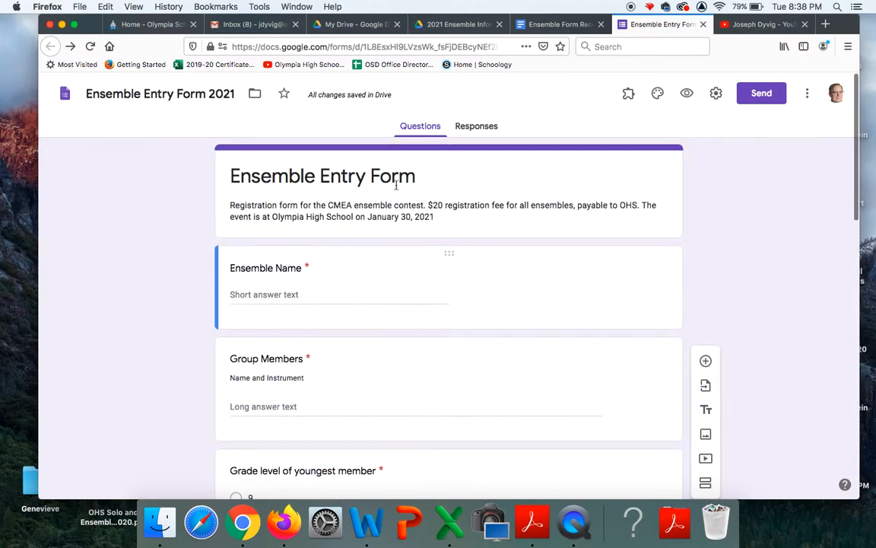
From the Responses tab, create a new response spreadsheet named 'Ensemble Entry Form 2021 (Responses)'
{"action": "left_click", "coordinate": [483, 130]}
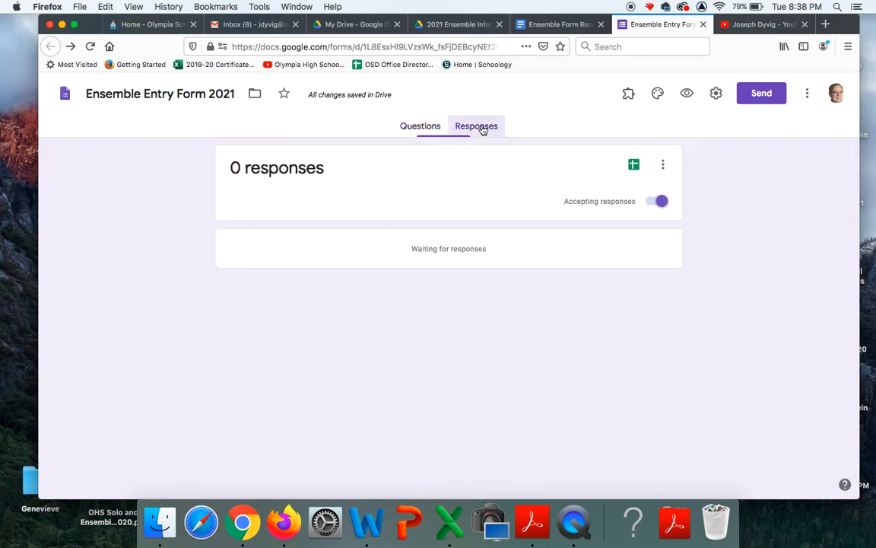
{"action": "left_click", "coordinate": [663, 167]}
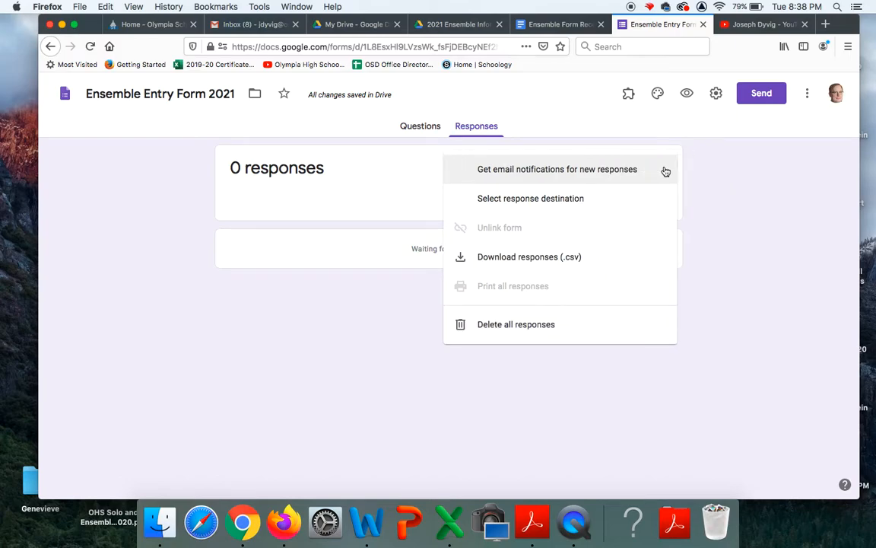
{"action": "left_click", "coordinate": [559, 199]}
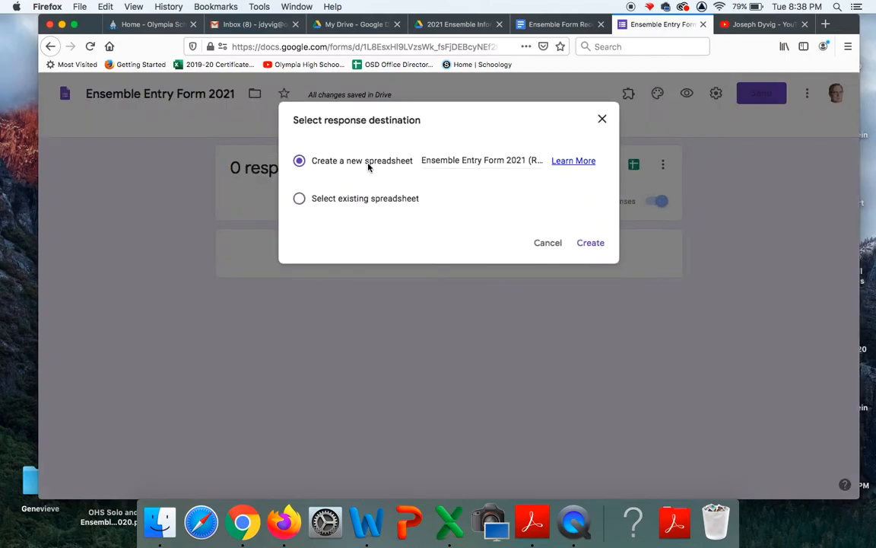
{"action": "left_click", "coordinate": [464, 162]}
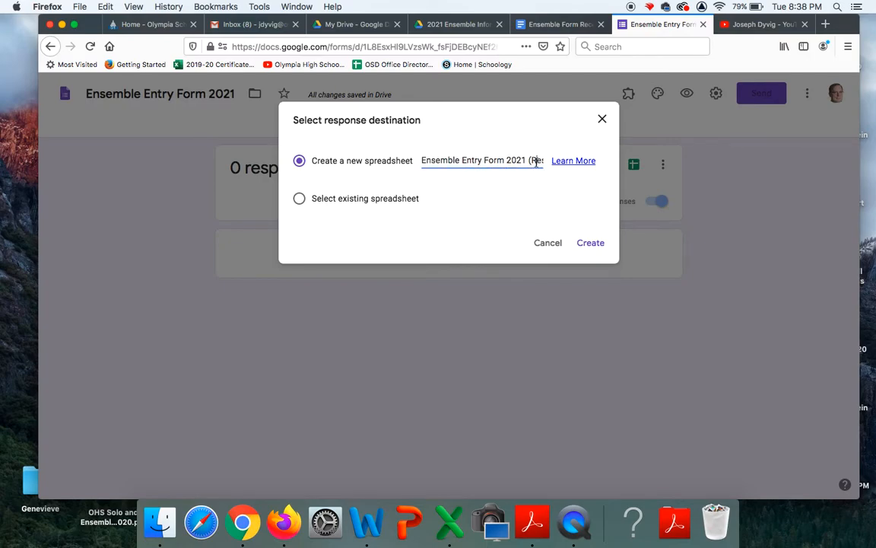
{"action": "key", "text": "Right"}
{"action": "key", "text": "Right"}
{"action": "key", "text": "Right"}
{"action": "key", "text": "Right"}
{"action": "key", "text": "Right"}
{"action": "key", "text": "Right"}
{"action": "key", "text": "Right"}
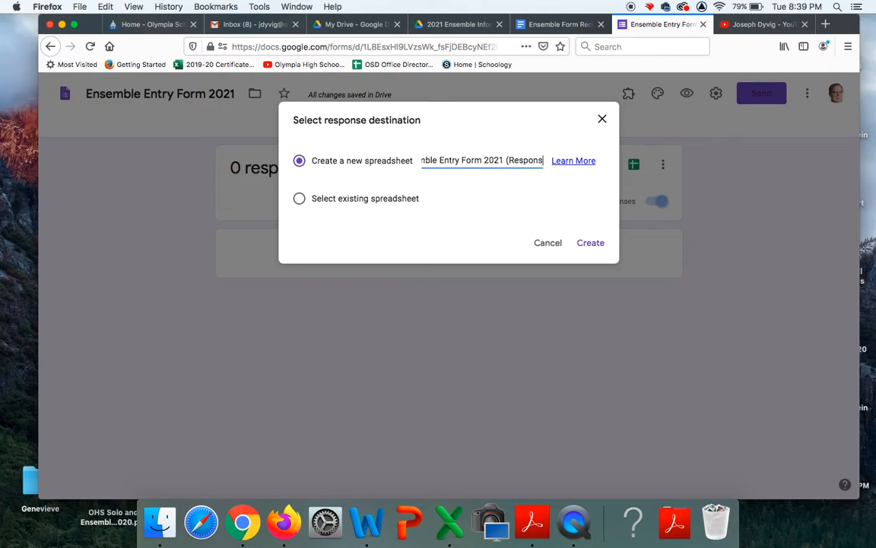
{"action": "key", "text": "Right"}
{"action": "key", "text": "Right"}
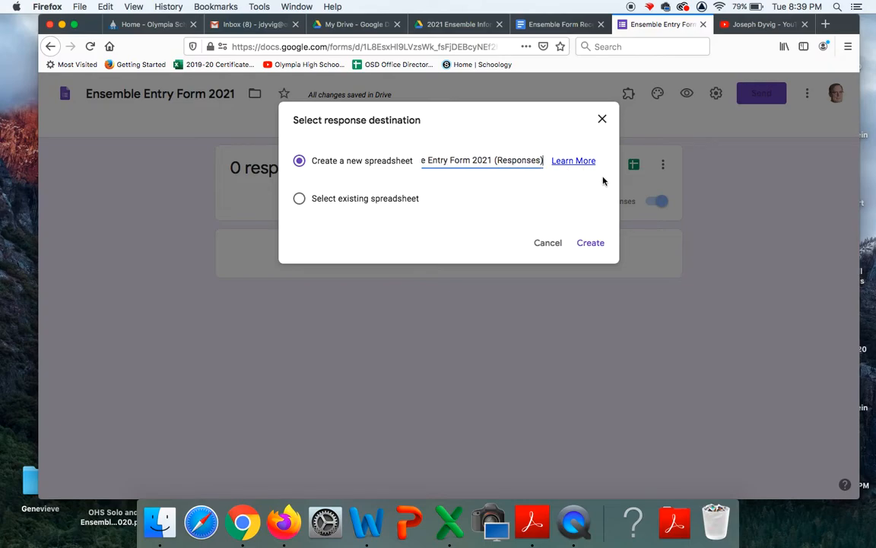
{"action": "left_click", "coordinate": [596, 246]}
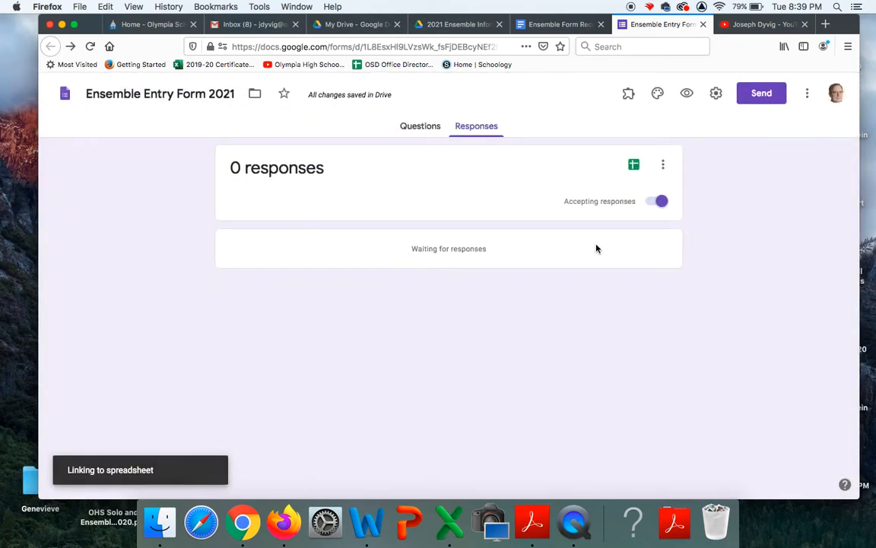
Go back to Google Drive and scroll through the My Drive file list
{"action": "left_click", "coordinate": [350, 25]}
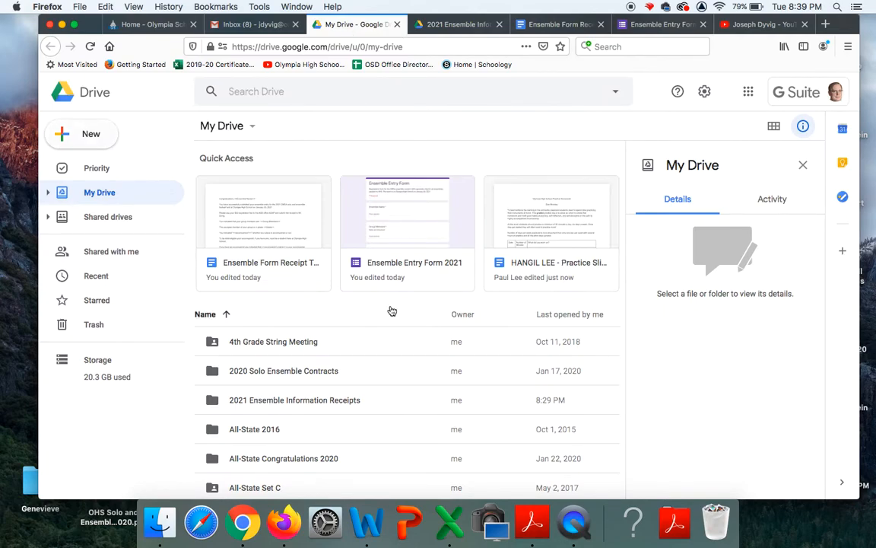
{"action": "scroll", "coordinate": [372, 446], "scroll_direction": "down", "scroll_amount": 10}
{"action": "scroll", "coordinate": [371, 449], "scroll_direction": "down", "scroll_amount": 15}
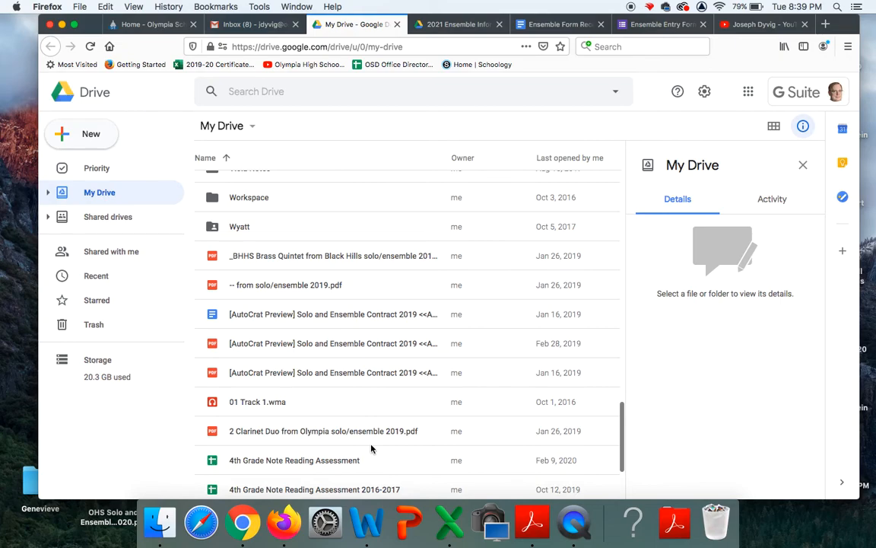
{"action": "scroll", "coordinate": [372, 447], "scroll_direction": "down", "scroll_amount": 3}
{"action": "scroll", "coordinate": [371, 448], "scroll_direction": "up", "scroll_amount": 10}
Search Drive for 'ensemble', then bring up the Ensemble Form Receipt Template document
{"action": "left_click", "coordinate": [266, 92]}
{"action": "type", "text": "ensemble"}
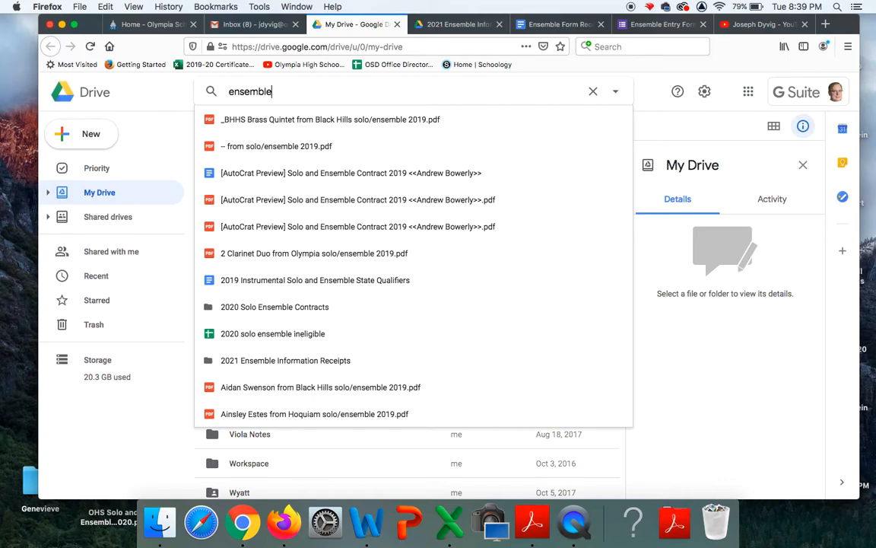
{"action": "key", "text": "Down"}
{"action": "key", "text": "Down"}
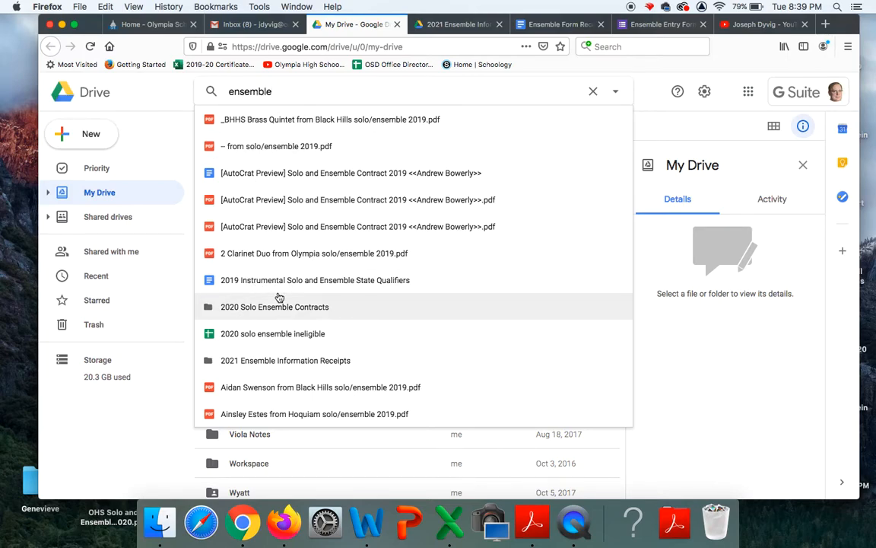
{"action": "left_click", "coordinate": [370, 45]}
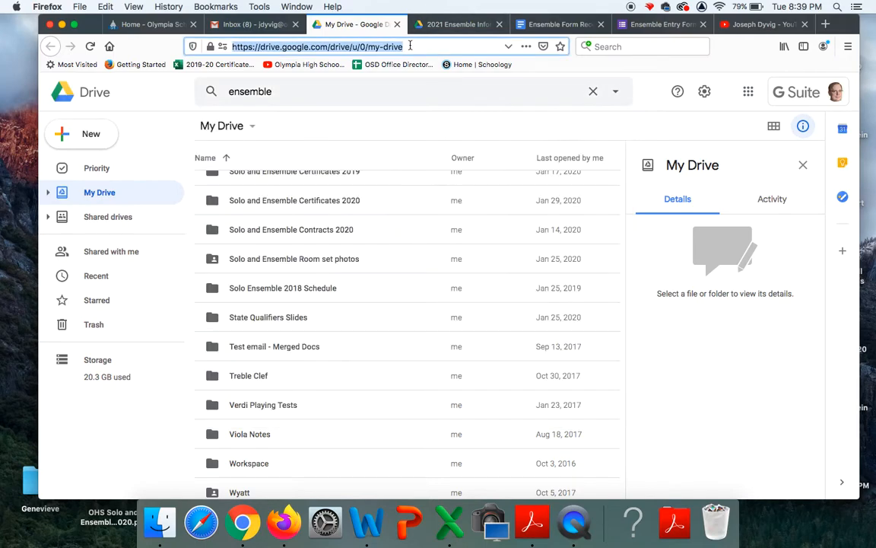
{"action": "left_click", "coordinate": [568, 23]}
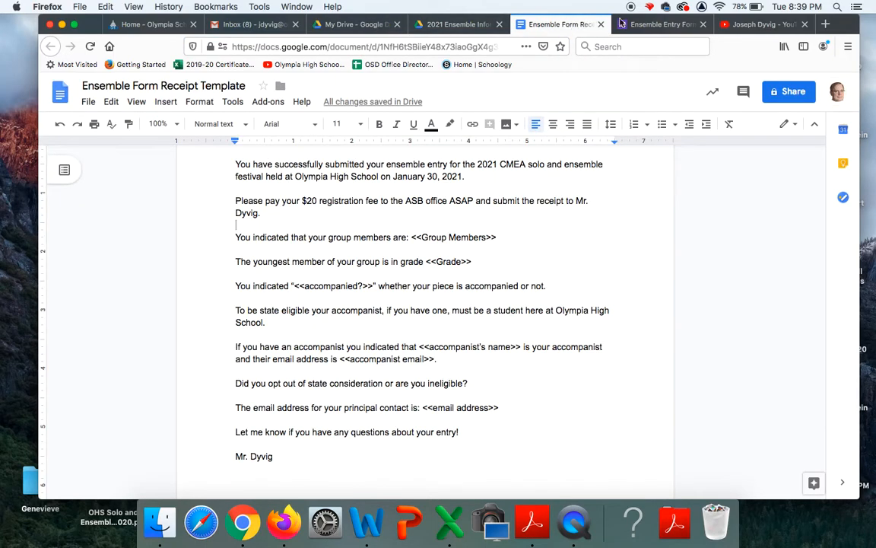
Switch to the Ensemble Entry Form 2021 responses page, which shows 0 responses
{"action": "left_click", "coordinate": [659, 25]}
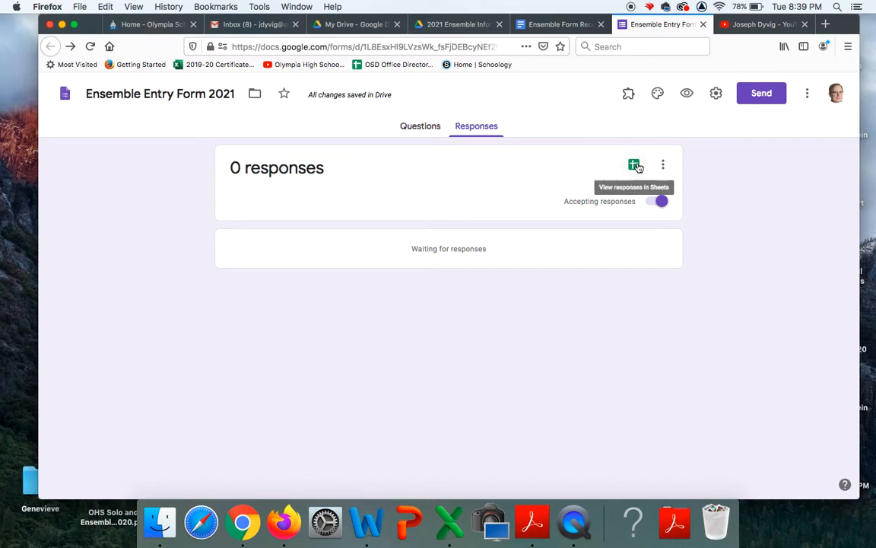
Review the form's questions: Ensemble Name, Group Members and youngest member's grade level
{"action": "left_click", "coordinate": [424, 128]}
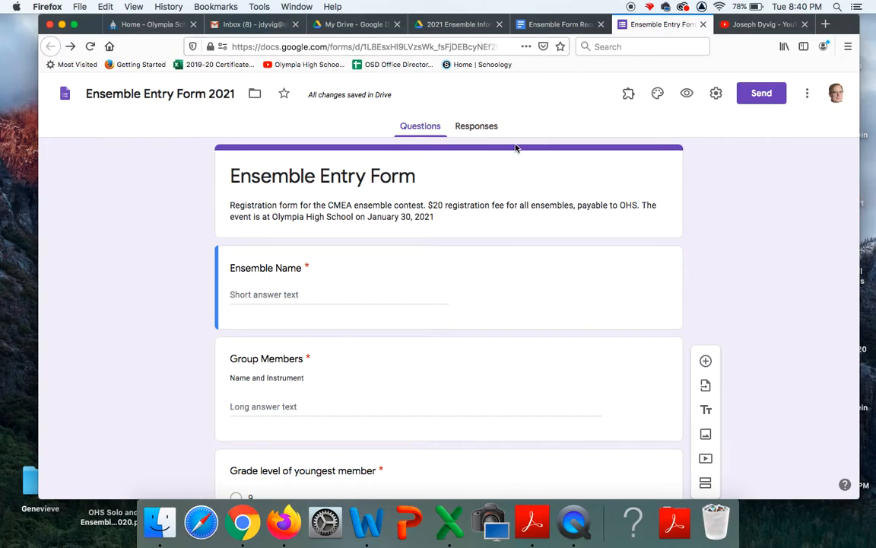
{"action": "scroll", "coordinate": [444, 362], "scroll_direction": "down", "scroll_amount": 3}
{"action": "scroll", "coordinate": [444, 363], "scroll_direction": "up", "scroll_amount": 3}
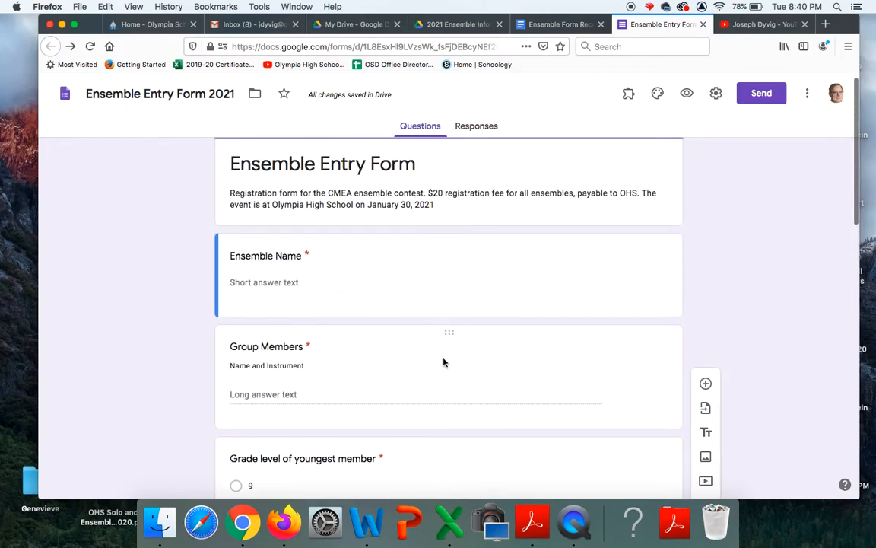
{"action": "scroll", "coordinate": [444, 362], "scroll_direction": "down", "scroll_amount": 2}
Read the template's merge fields like <<Group Members>> and <<Grade>>, then view the empty receipts folder
{"action": "left_click", "coordinate": [512, 23]}
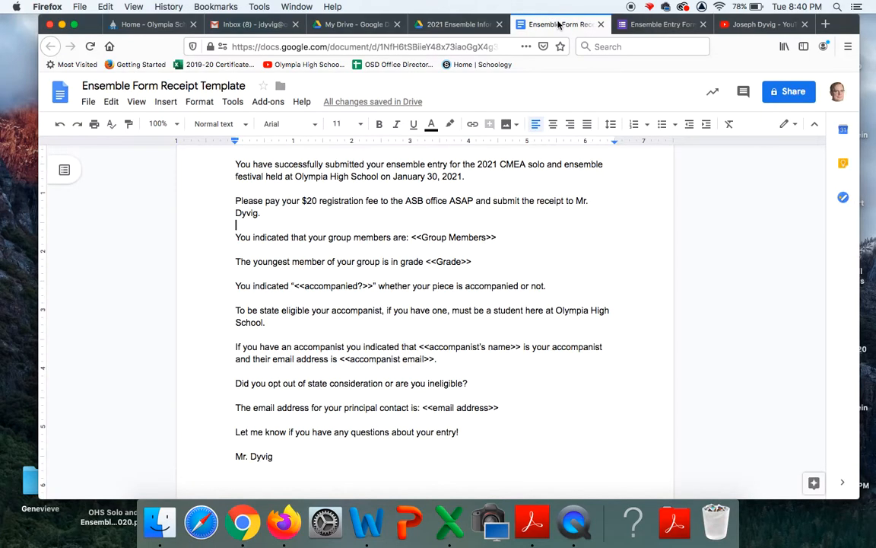
{"action": "scroll", "coordinate": [460, 274], "scroll_direction": "up", "scroll_amount": 3}
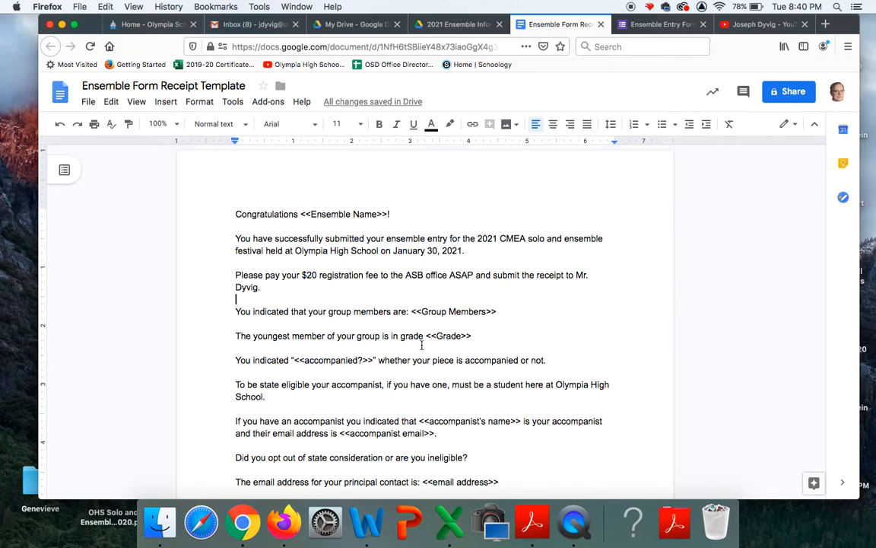
{"action": "scroll", "coordinate": [417, 340], "scroll_direction": "down", "scroll_amount": 2}
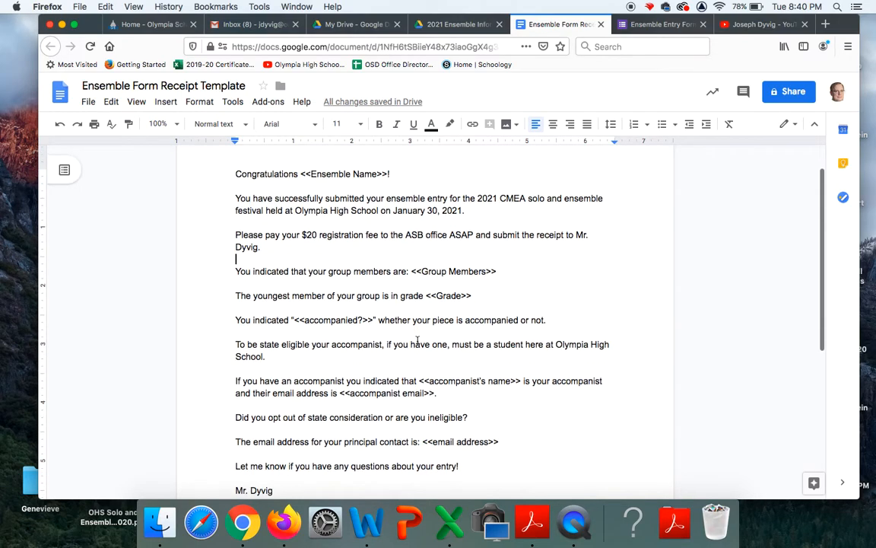
{"action": "scroll", "coordinate": [417, 340], "scroll_direction": "down", "scroll_amount": 2}
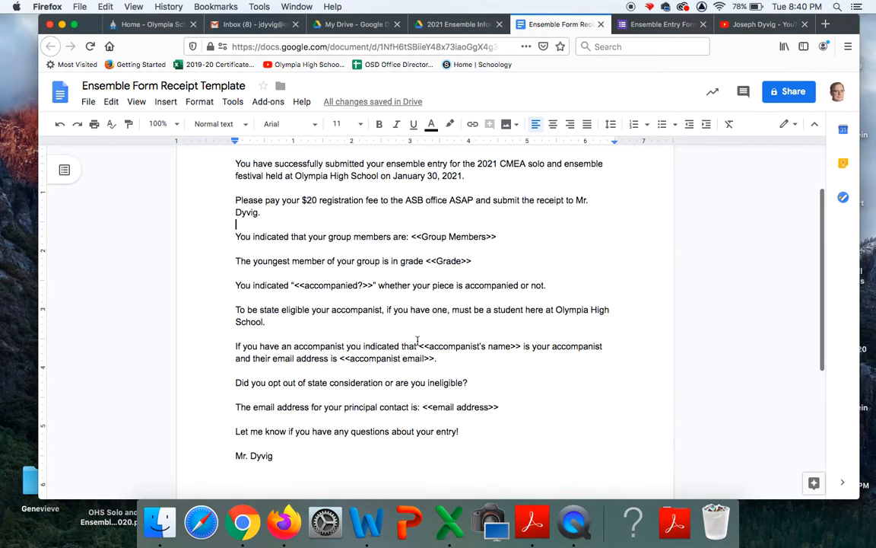
{"action": "scroll", "coordinate": [417, 340], "scroll_direction": "down", "scroll_amount": 1}
{"action": "scroll", "coordinate": [417, 340], "scroll_direction": "down", "scroll_amount": 1}
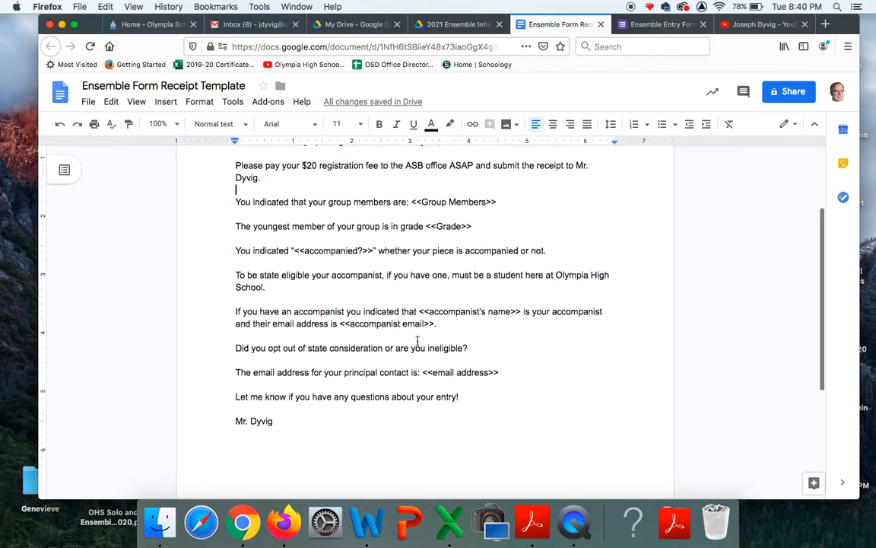
{"action": "scroll", "coordinate": [417, 340], "scroll_direction": "down", "scroll_amount": 1}
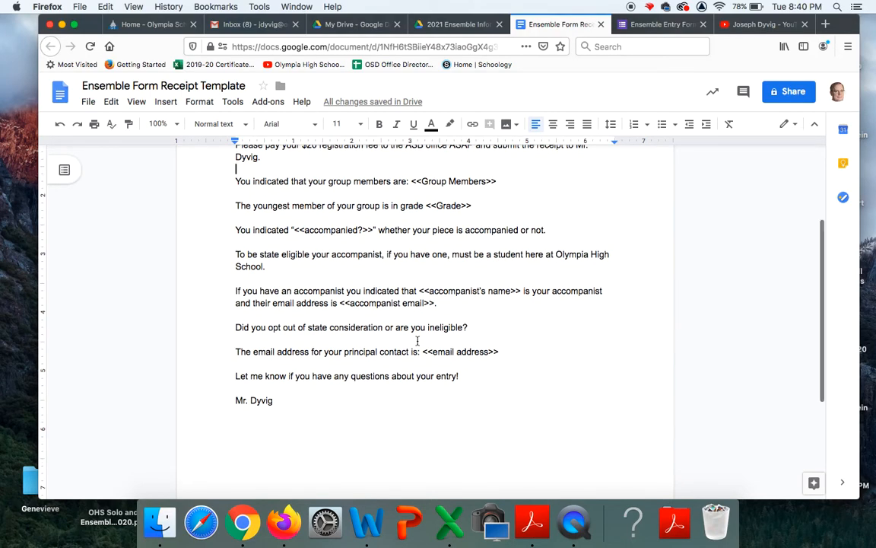
{"action": "scroll", "coordinate": [417, 340], "scroll_direction": "up", "scroll_amount": 5}
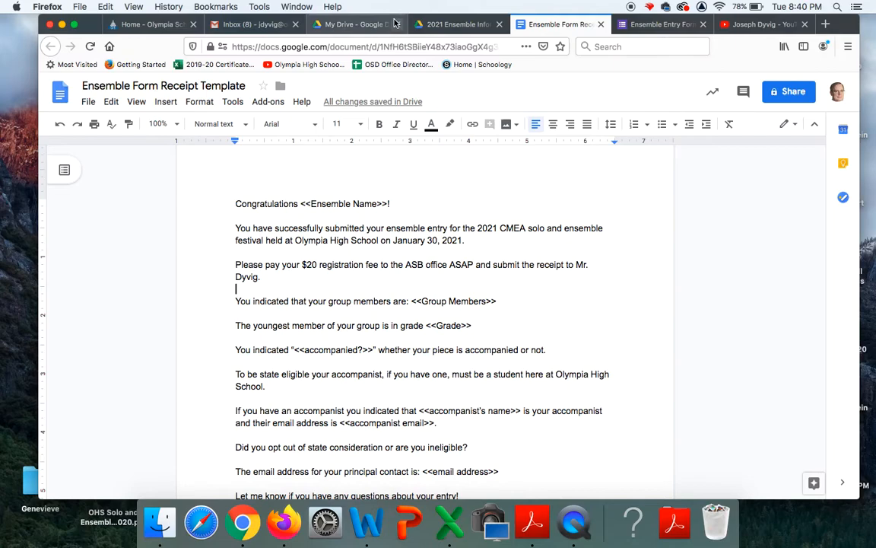
{"action": "left_click", "coordinate": [464, 25]}
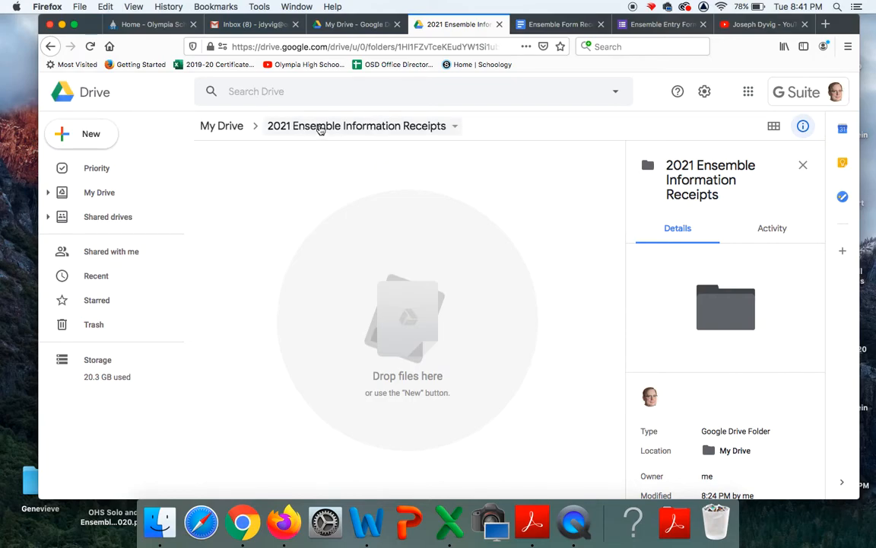
Leave the receipts folder without creating anything and return to the Ensemble Entry Form editor
{"action": "left_click", "coordinate": [94, 135]}
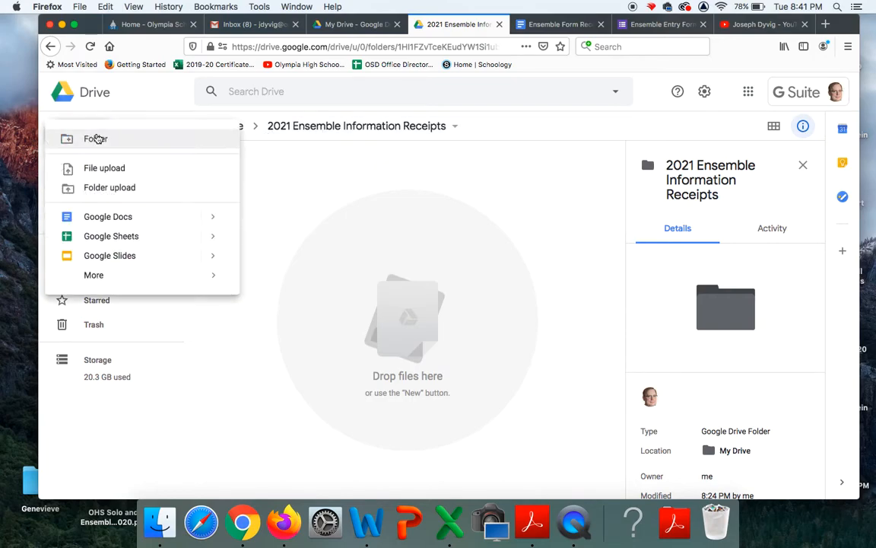
{"action": "left_click", "coordinate": [333, 180]}
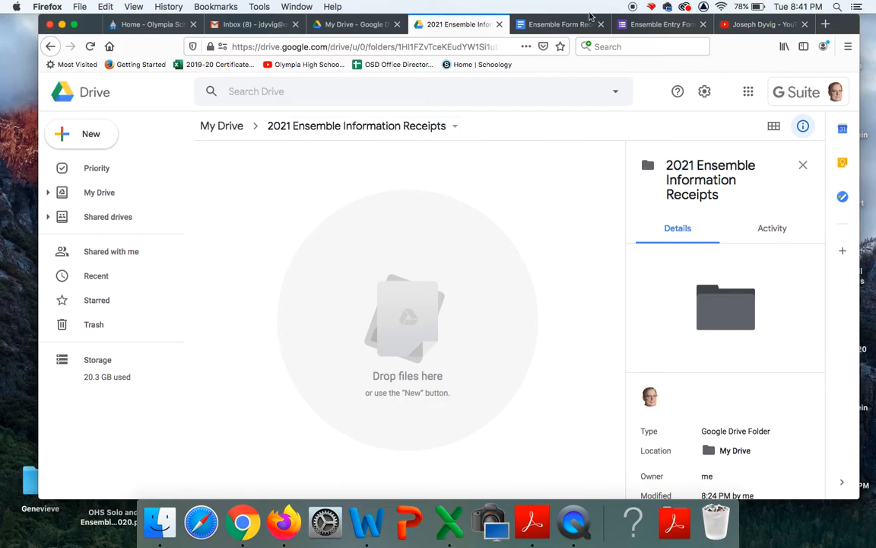
{"action": "left_click", "coordinate": [654, 27]}
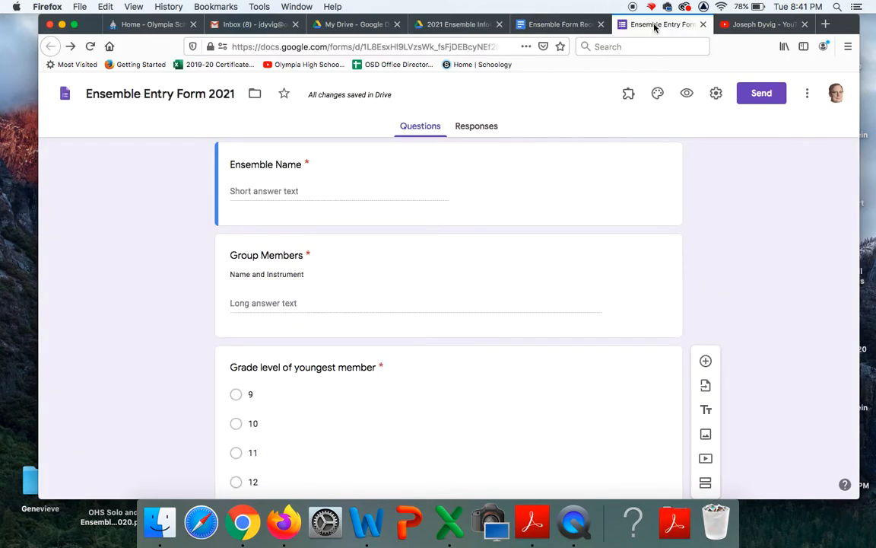
Open the linked Ensemble Entry Form 2021 (Responses) spreadsheet and check its Timestamp, Ensemble Name, Group Members headers
{"action": "left_click", "coordinate": [481, 128]}
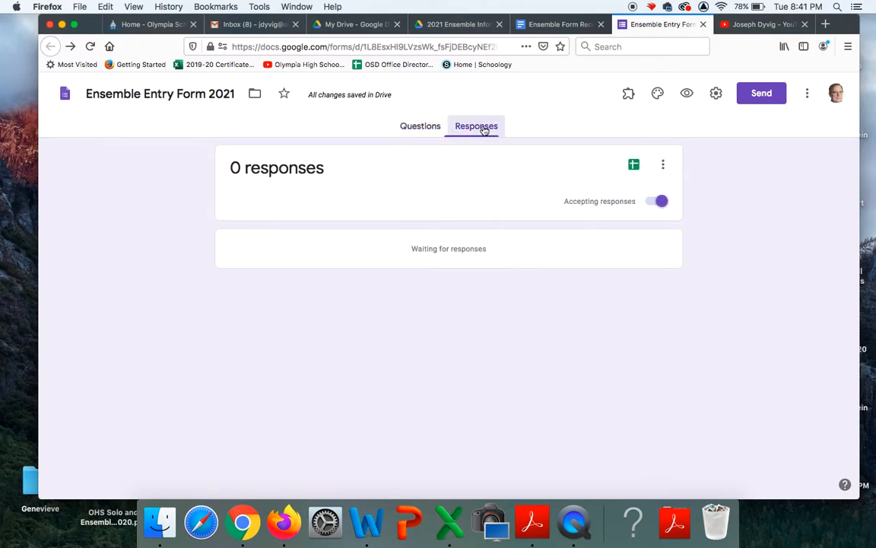
{"action": "left_click", "coordinate": [635, 166]}
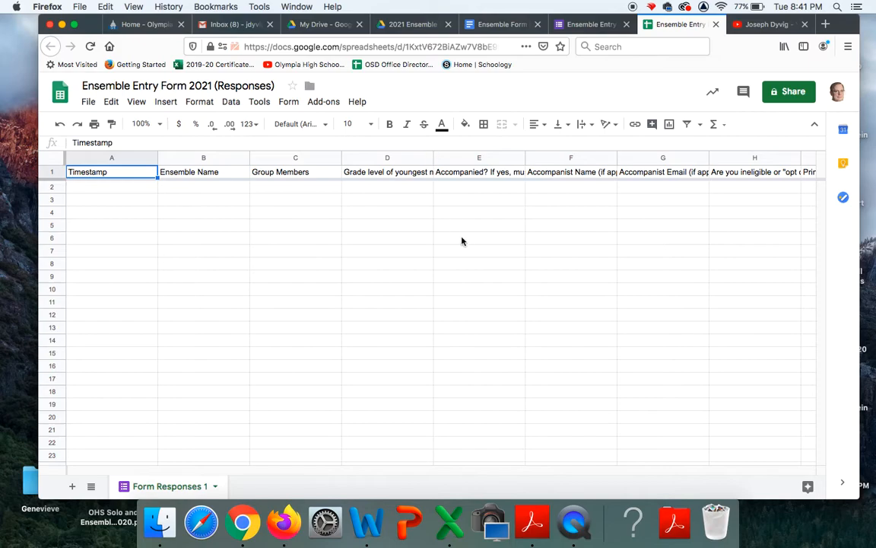
{"action": "scroll", "coordinate": [463, 241], "scroll_direction": "right", "scroll_amount": 4}
{"action": "scroll", "coordinate": [464, 241], "scroll_direction": "left", "scroll_amount": 4}
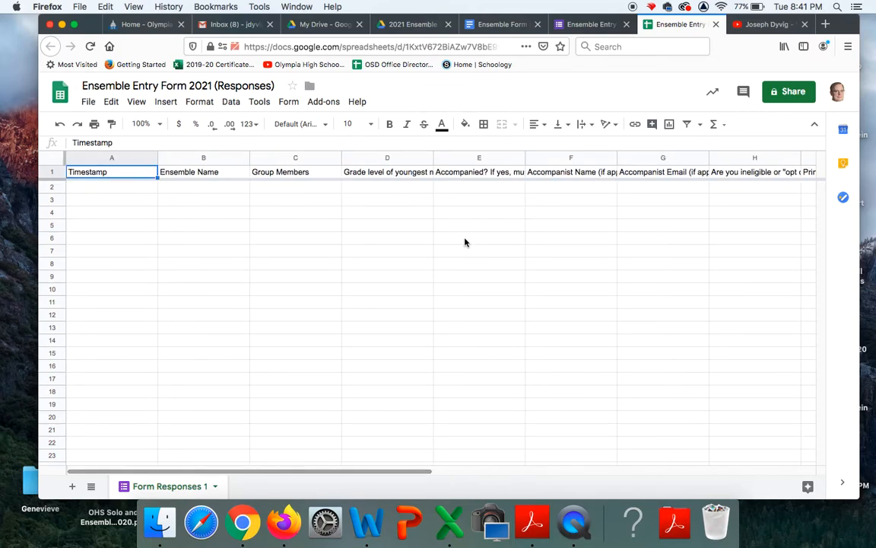
Browse the add-on Marketplace, then launch AutoCrat from the Add-ons menu
{"action": "left_click", "coordinate": [323, 103]}
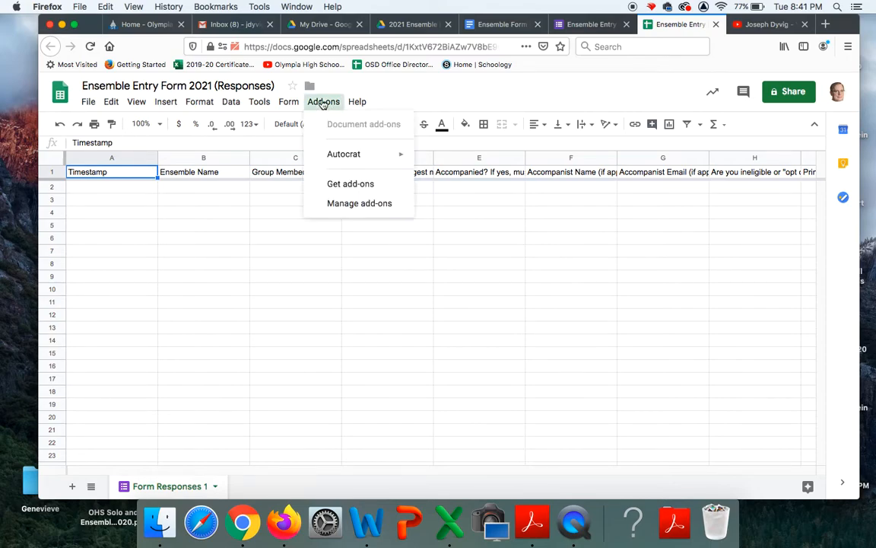
{"action": "mouse_move", "coordinate": [356, 155]}
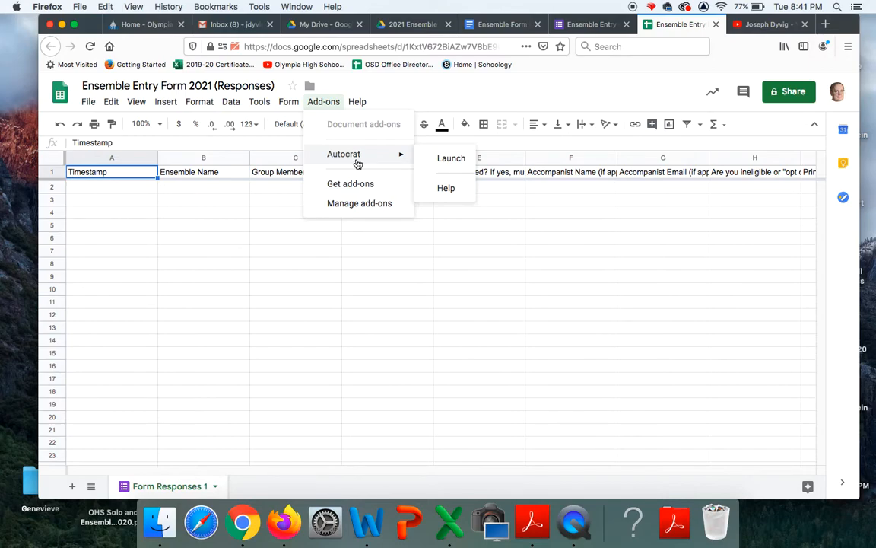
{"action": "left_click", "coordinate": [352, 185]}
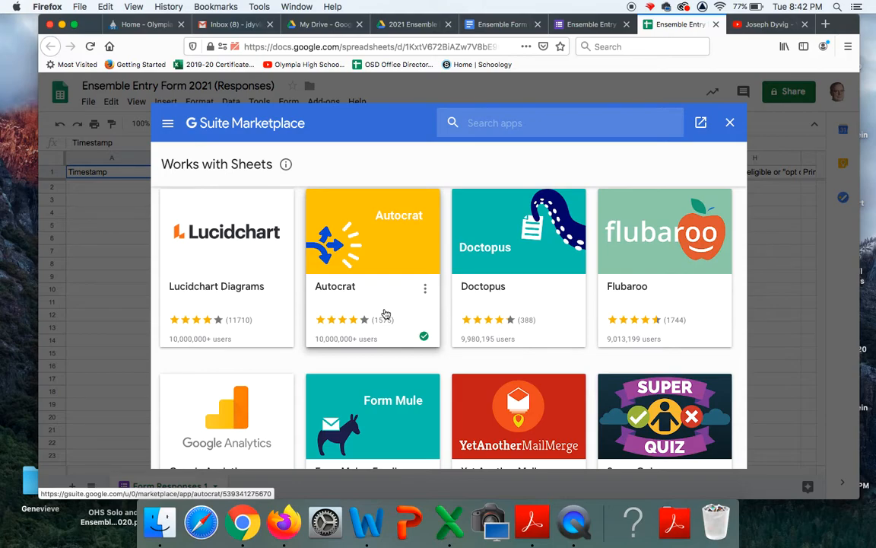
{"action": "left_click", "coordinate": [731, 123]}
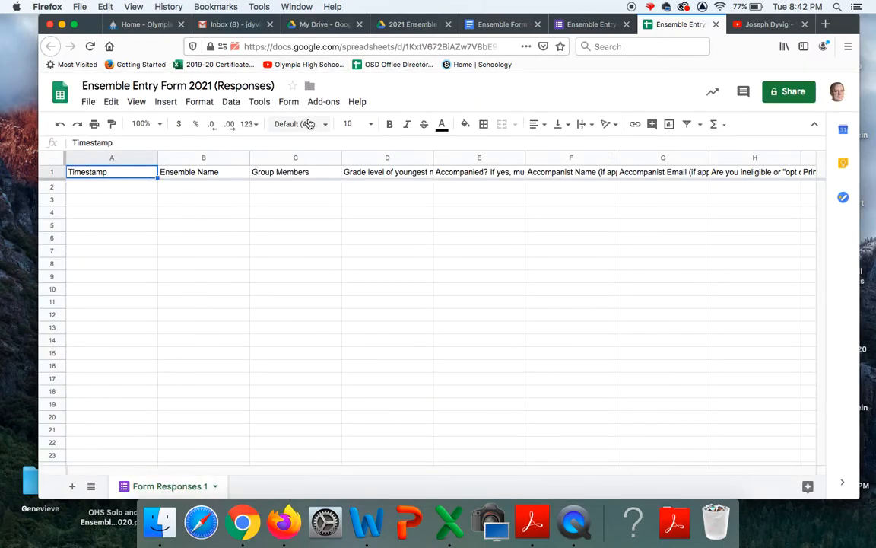
{"action": "left_click", "coordinate": [332, 107]}
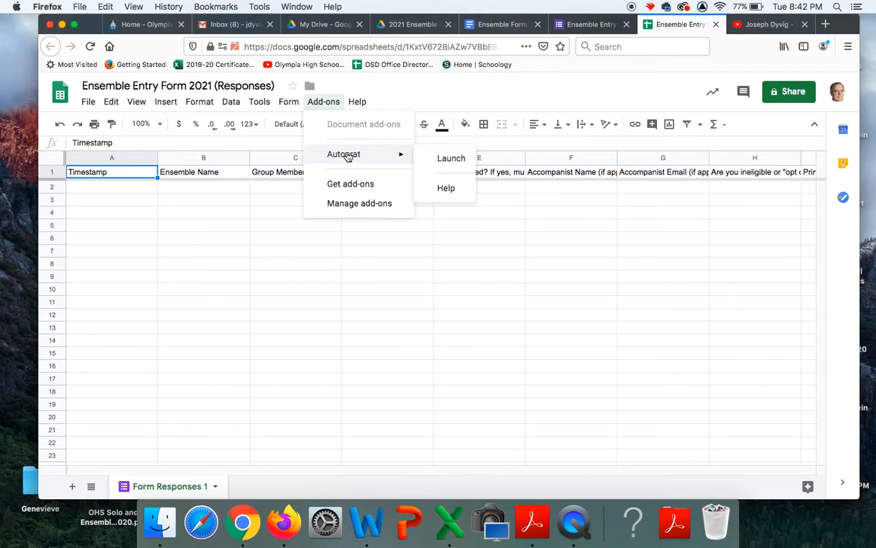
{"action": "left_click", "coordinate": [448, 159]}
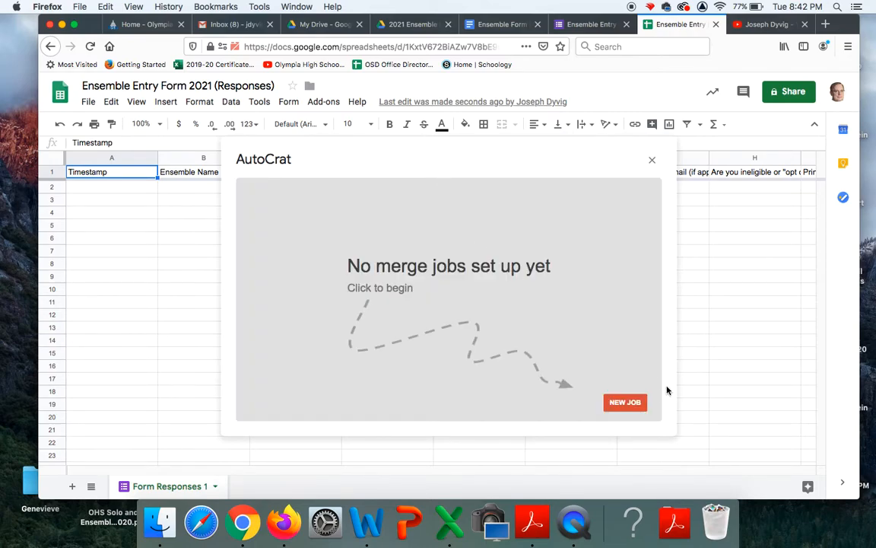
Create a new AutoCrat job named 'Ensemble Entry Form Receipts' and continue to template selection
{"action": "left_click", "coordinate": [623, 403]}
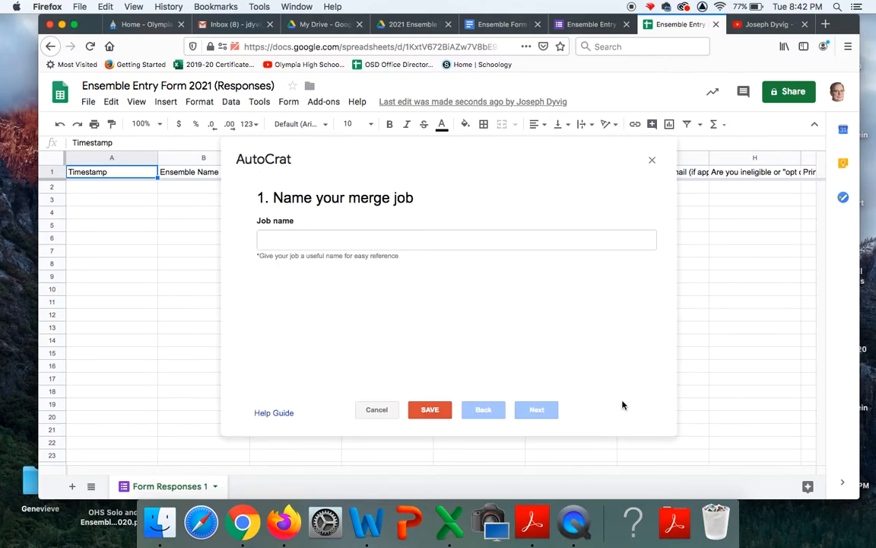
{"action": "left_click", "coordinate": [335, 238]}
{"action": "type", "text": "Ensemble"}
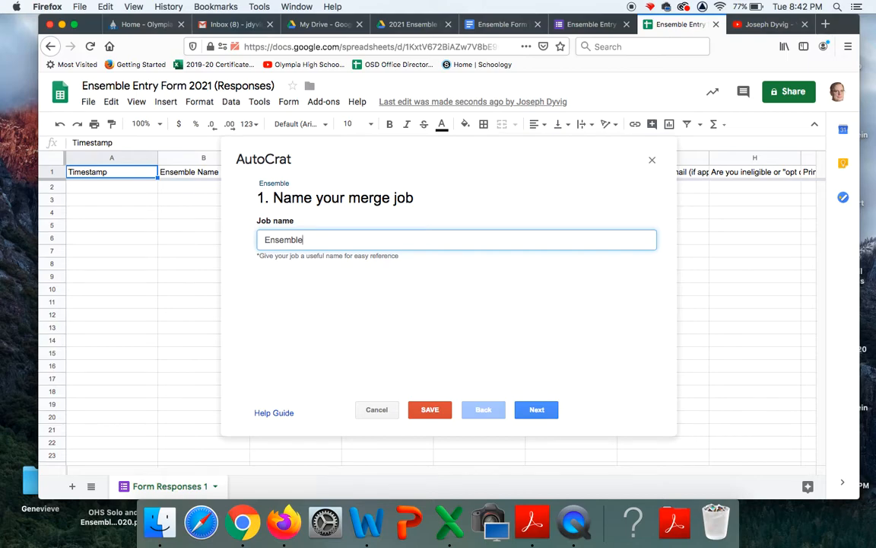
{"action": "type", "text": "  Entry Form Receipts"}
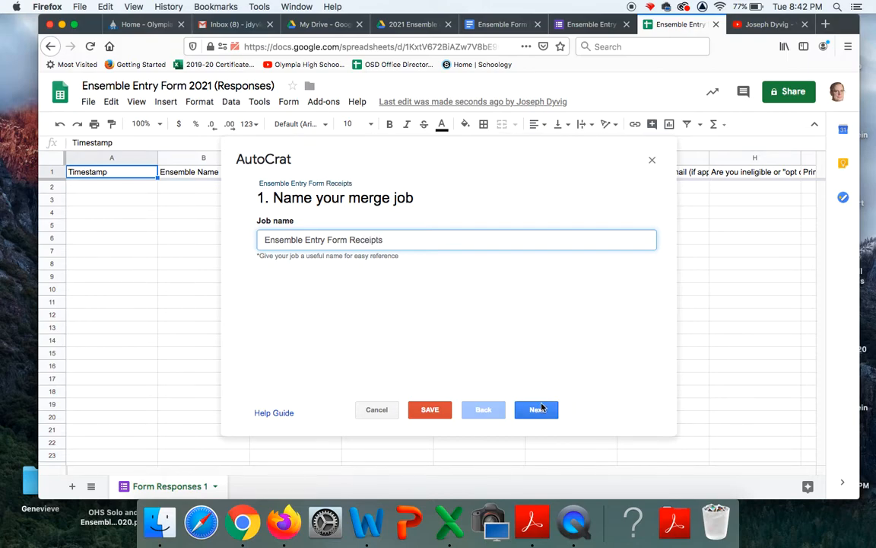
{"action": "left_click", "coordinate": [539, 409]}
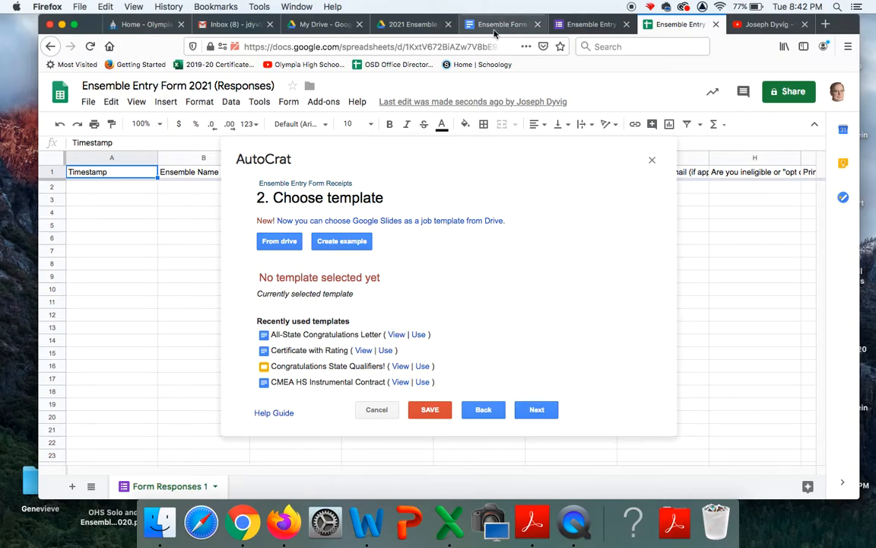
Pick Ensemble Form Receipt Template from Drive as the job's template and continue to data mapping
{"action": "left_click", "coordinate": [275, 241]}
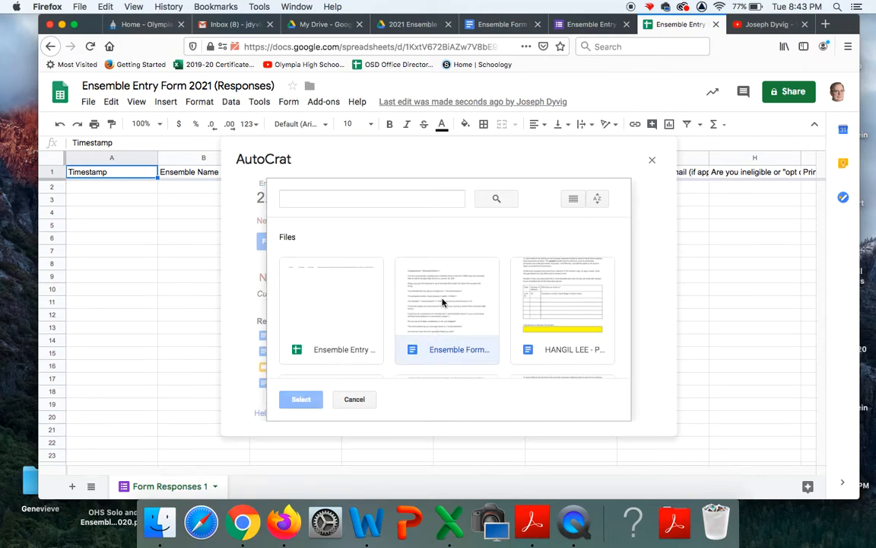
{"action": "left_click", "coordinate": [442, 302]}
{"action": "left_click", "coordinate": [302, 401]}
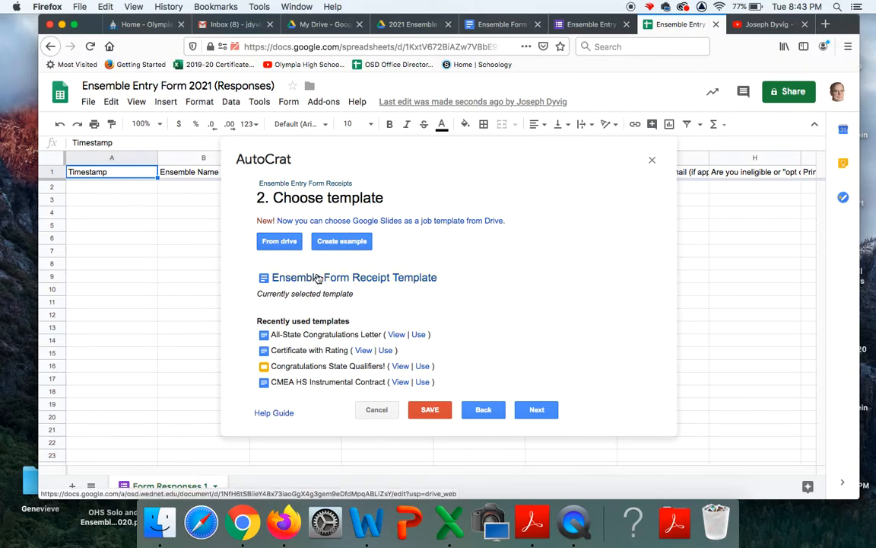
{"action": "left_click", "coordinate": [537, 411]}
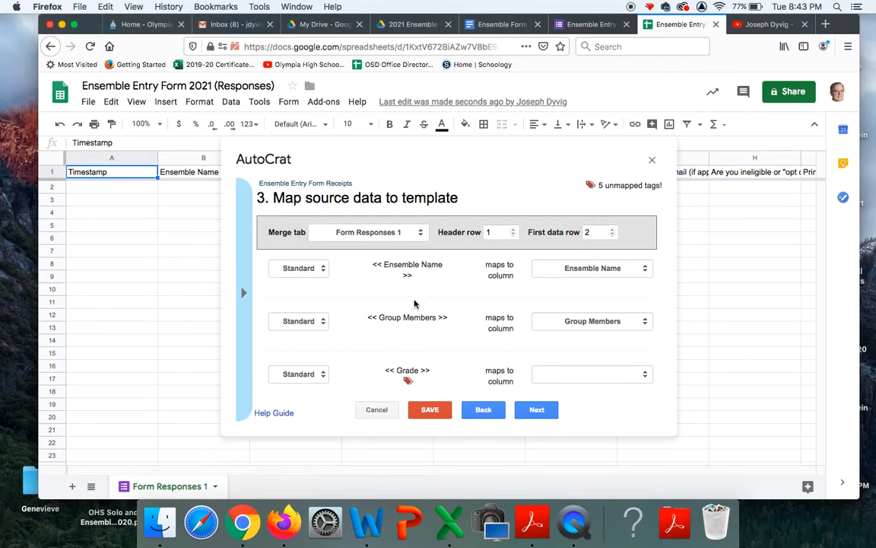
Map Grade to 'Grade level of youngest member' and accompanied? to the Accompanied? column
{"action": "scroll", "coordinate": [420, 314], "scroll_direction": "down", "scroll_amount": 2}
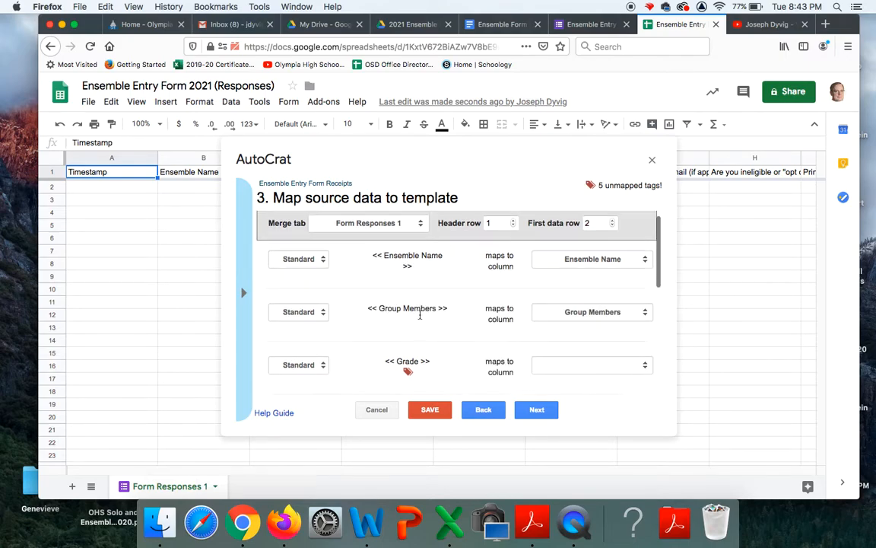
{"action": "scroll", "coordinate": [420, 314], "scroll_direction": "up", "scroll_amount": 2}
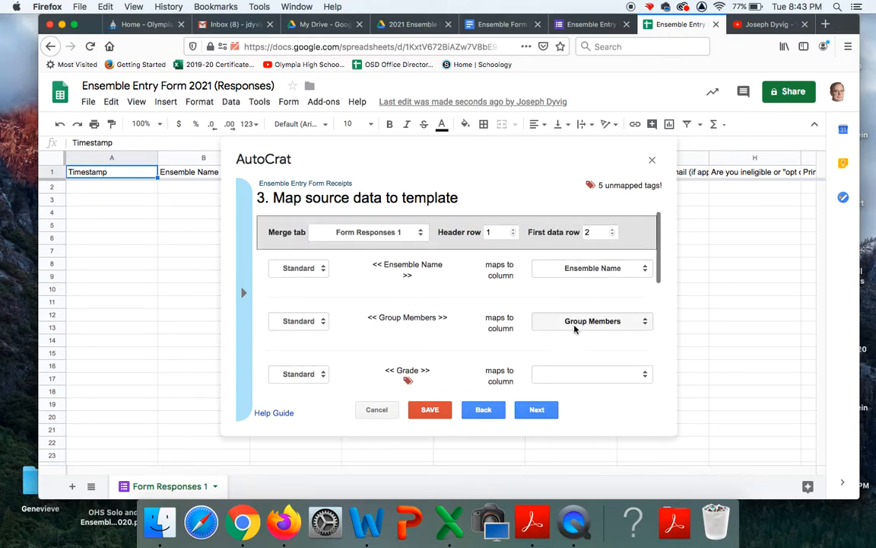
{"action": "scroll", "coordinate": [575, 329], "scroll_direction": "down", "scroll_amount": 1}
{"action": "scroll", "coordinate": [574, 329], "scroll_direction": "down", "scroll_amount": 1}
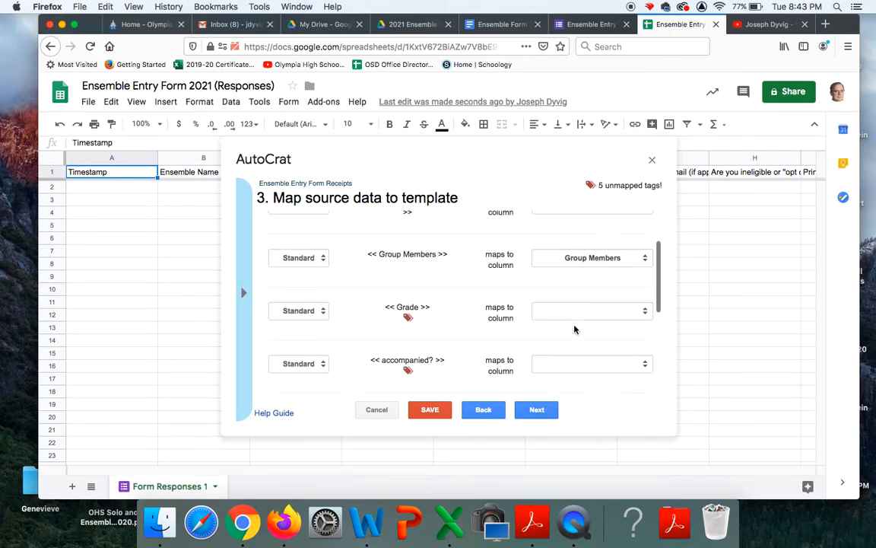
{"action": "left_click", "coordinate": [644, 310]}
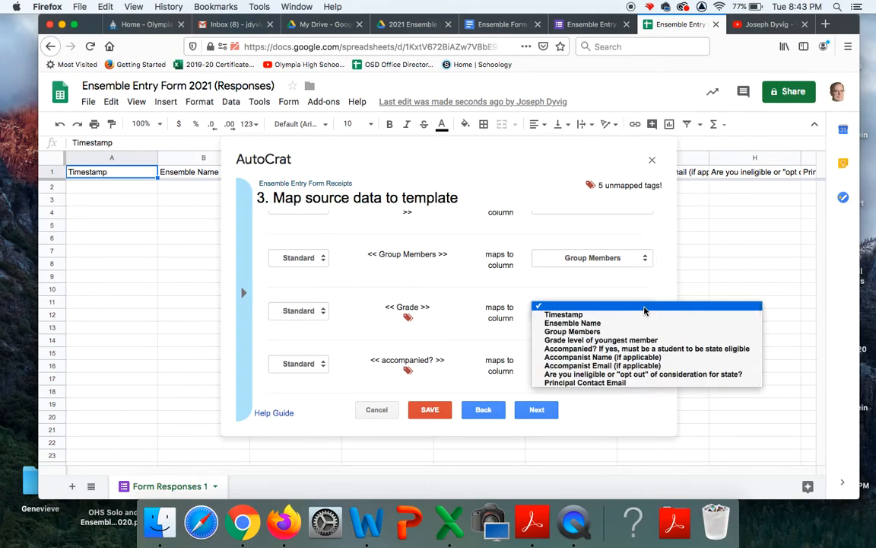
{"action": "left_click", "coordinate": [618, 341]}
{"action": "scroll", "coordinate": [618, 343], "scroll_direction": "down", "scroll_amount": 3}
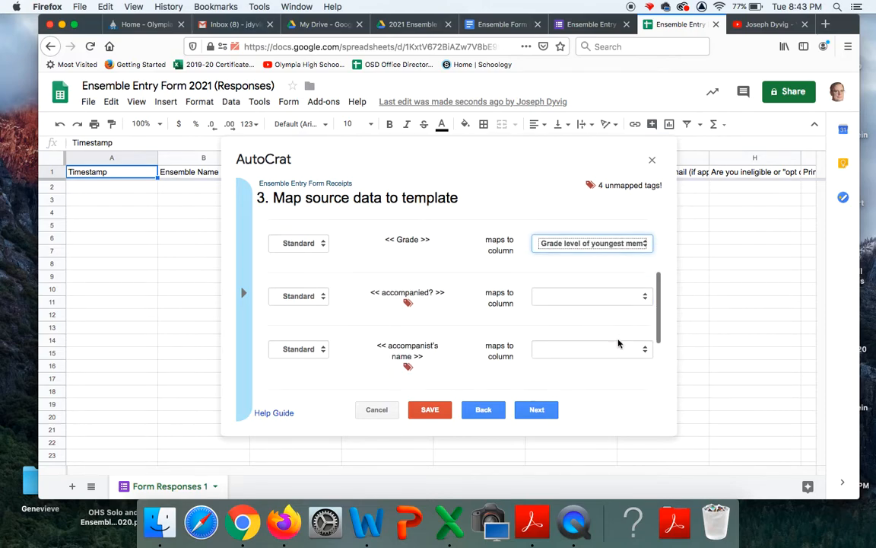
{"action": "left_click", "coordinate": [637, 296]}
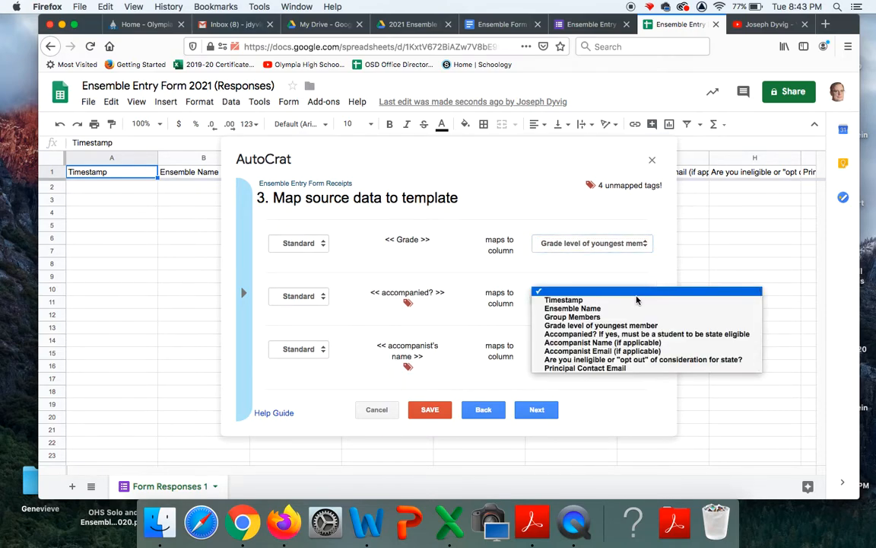
{"action": "left_click", "coordinate": [616, 335]}
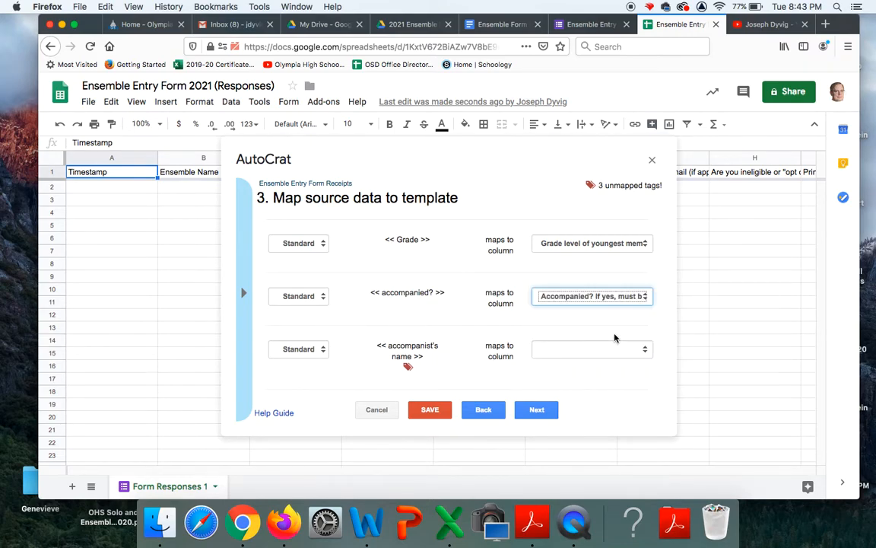
Map accompanist's name, accompanist email and email address to Accompanist Name, Accompanist Email and Principal Contact Email
{"action": "scroll", "coordinate": [616, 336], "scroll_direction": "down", "scroll_amount": 3}
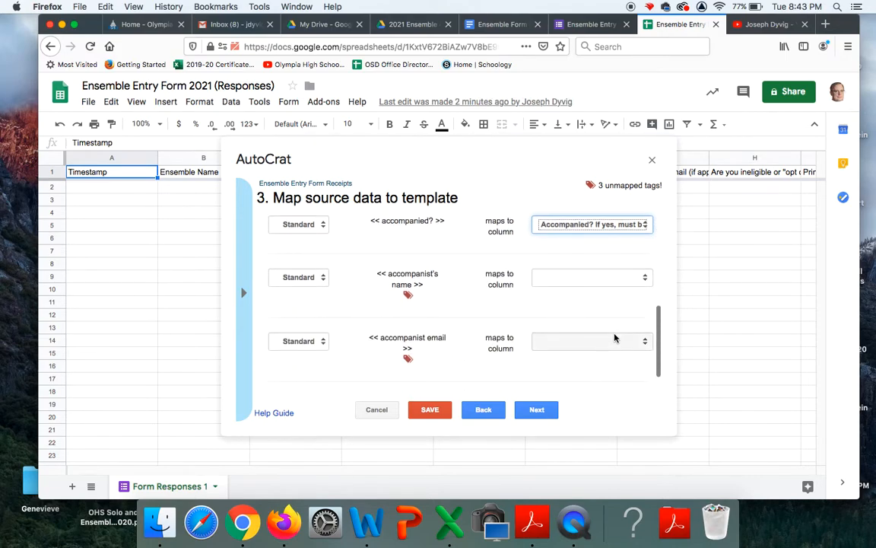
{"action": "left_click", "coordinate": [640, 278]}
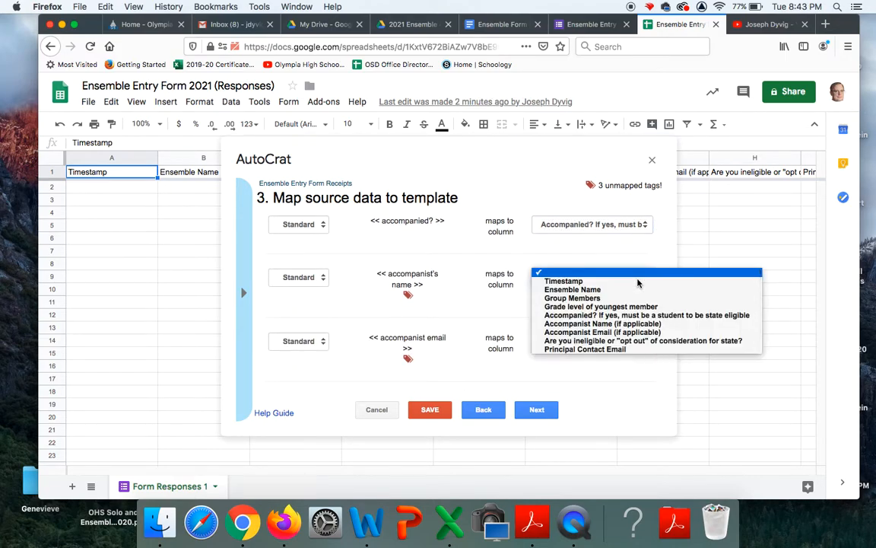
{"action": "left_click", "coordinate": [605, 323]}
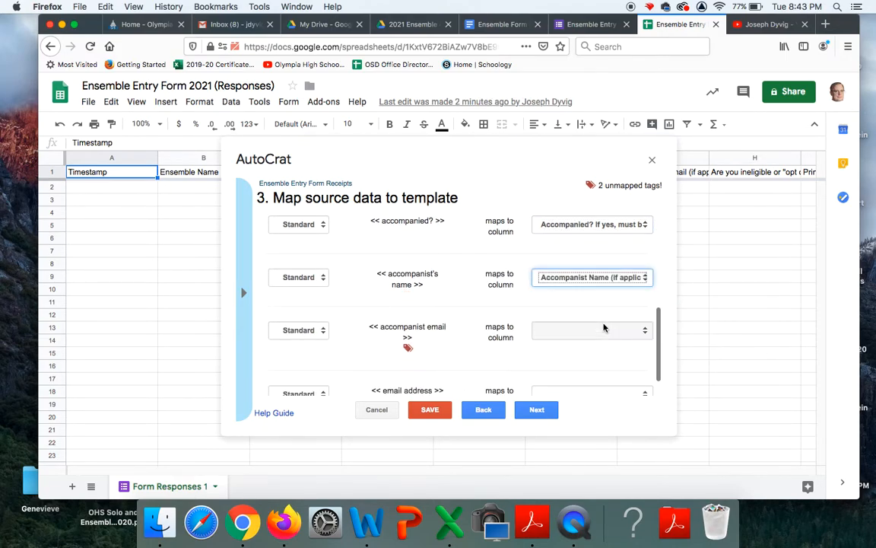
{"action": "left_click", "coordinate": [602, 332]}
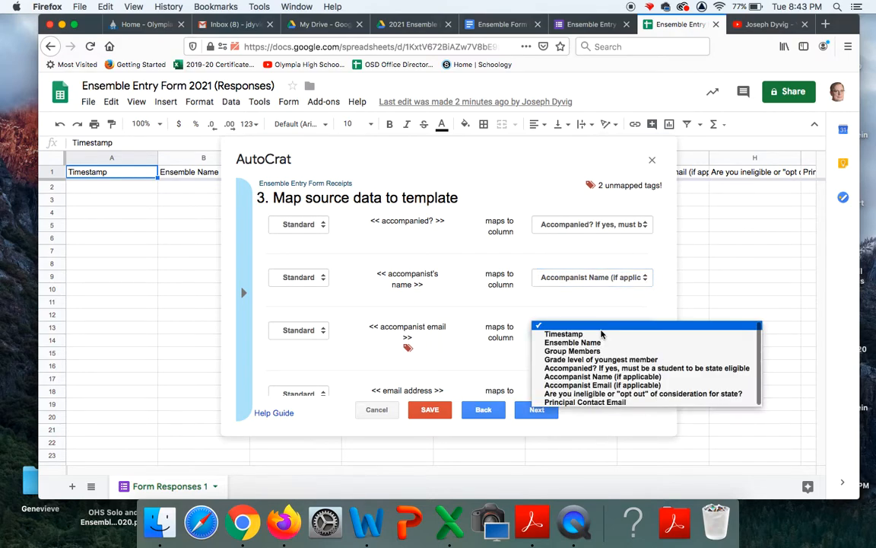
{"action": "left_click", "coordinate": [594, 385]}
{"action": "scroll", "coordinate": [586, 349], "scroll_direction": "down", "scroll_amount": 1}
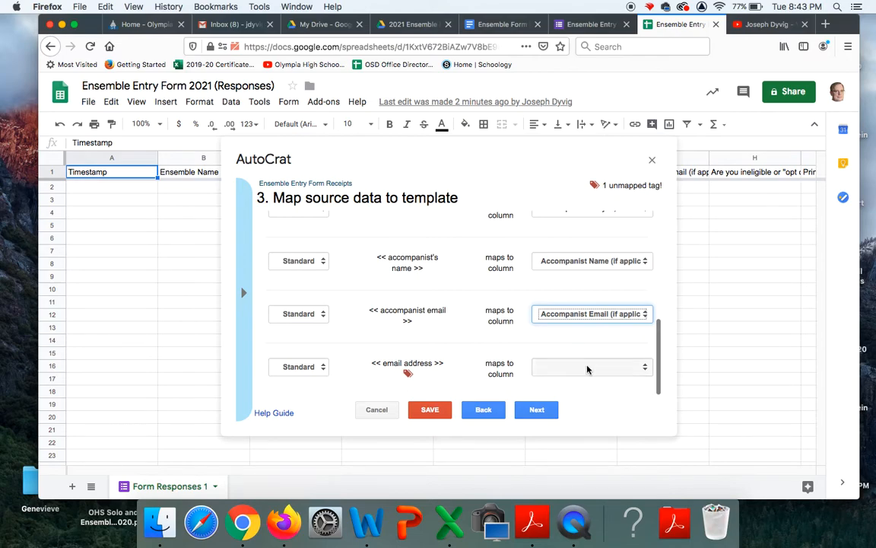
{"action": "left_click", "coordinate": [586, 367]}
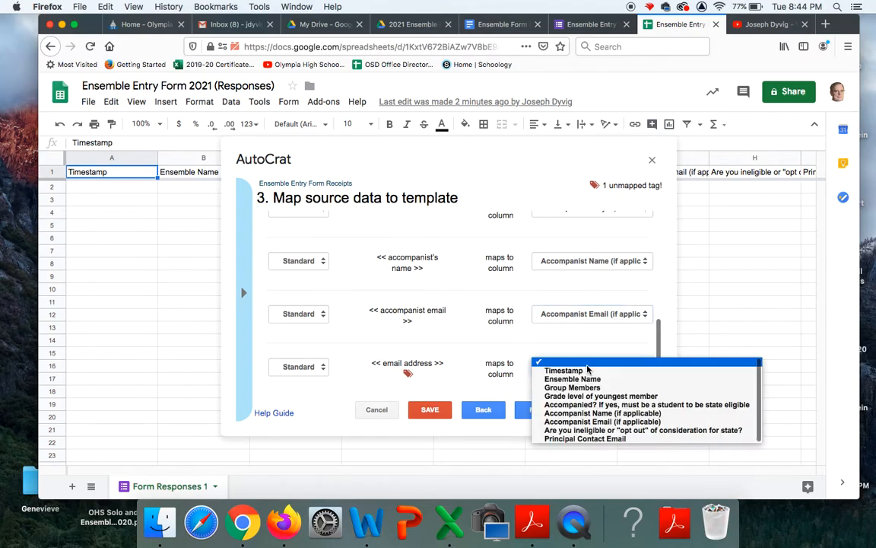
{"action": "left_click", "coordinate": [577, 439]}
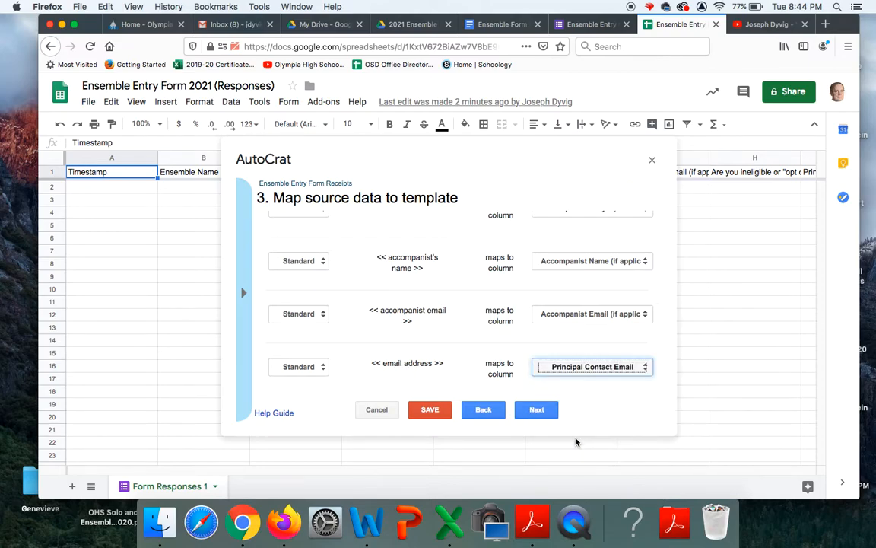
{"action": "scroll", "coordinate": [572, 327], "scroll_direction": "up", "scroll_amount": 2}
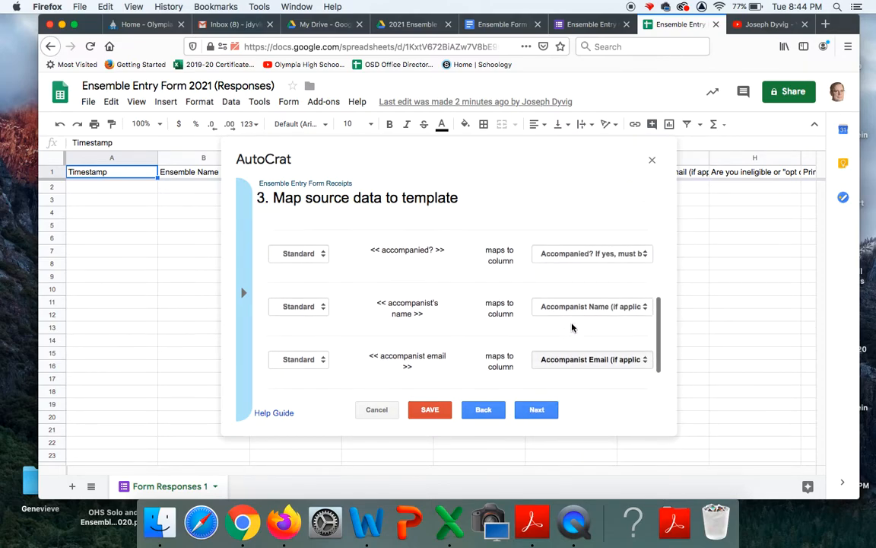
{"action": "scroll", "coordinate": [572, 327], "scroll_direction": "up", "scroll_amount": 4}
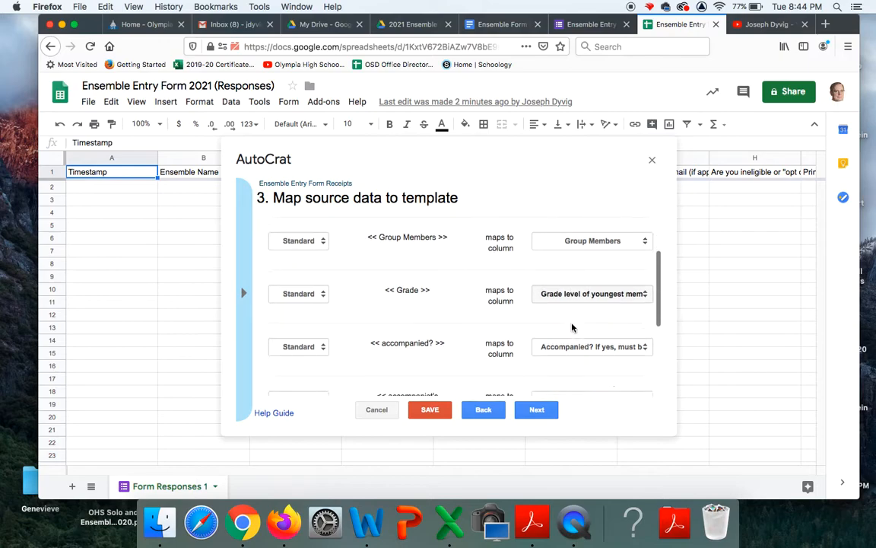
{"action": "scroll", "coordinate": [572, 327], "scroll_direction": "down", "scroll_amount": 6}
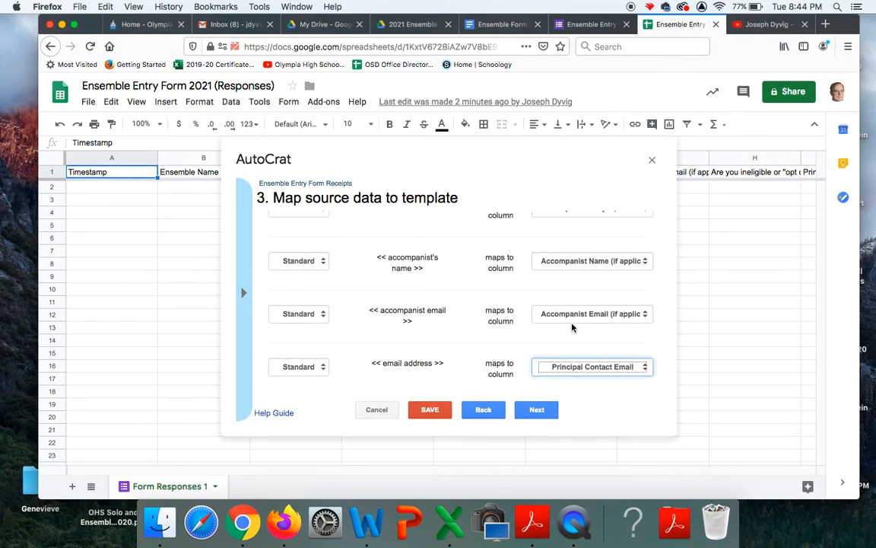
In the receipt template Doc, type <<Opt out of state consideration>> after the 'ineligible?' question
{"action": "left_click", "coordinate": [504, 24]}
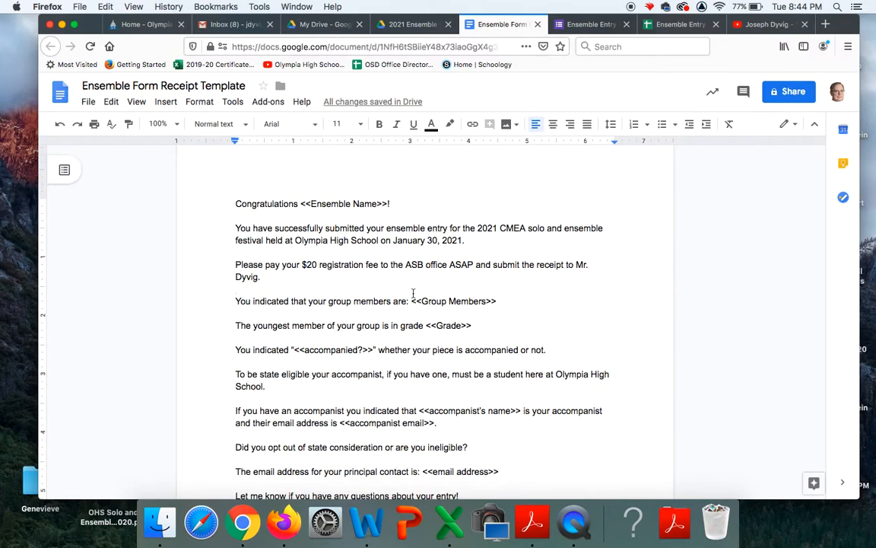
{"action": "scroll", "coordinate": [426, 326], "scroll_direction": "down", "scroll_amount": 3}
{"action": "scroll", "coordinate": [410, 326], "scroll_direction": "down", "scroll_amount": 1}
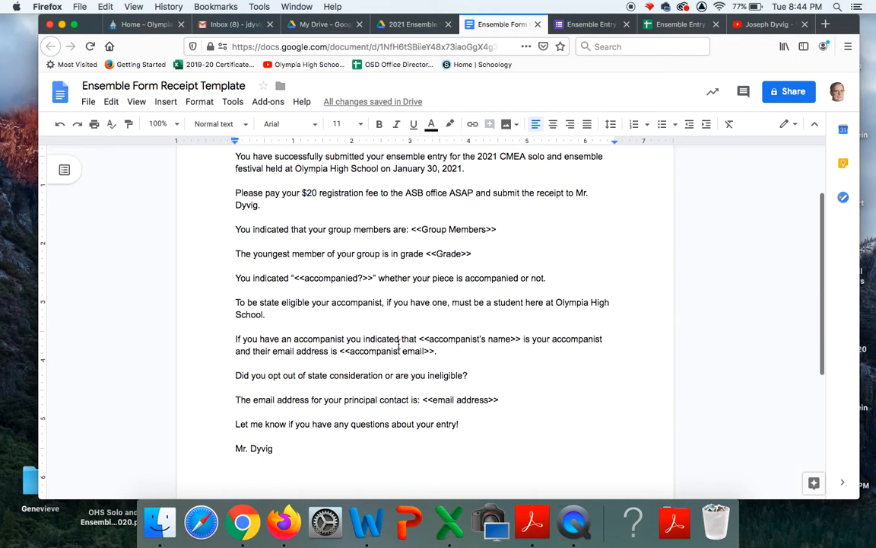
{"action": "left_click", "coordinate": [471, 375]}
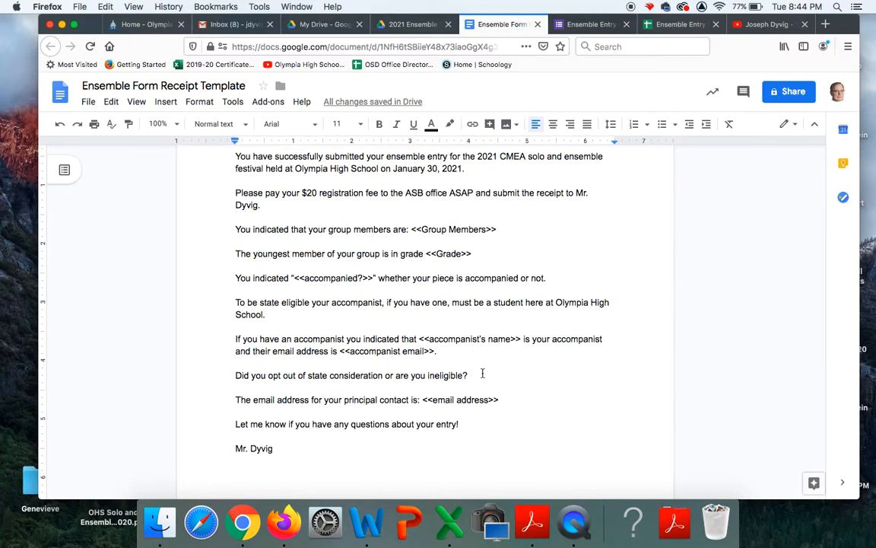
{"action": "type", "text": "<<"}
{"action": "type", "text": "State"}
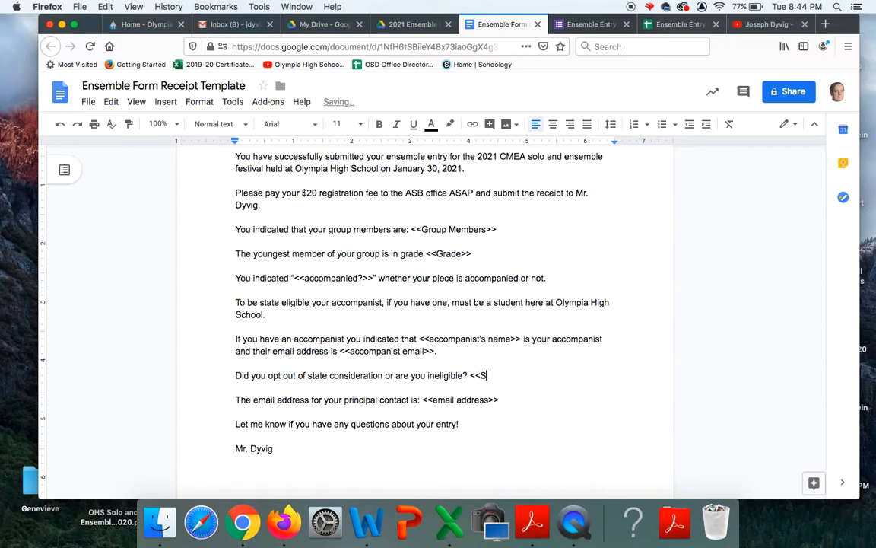
{"action": "type", "text": " El"}
{"action": "key", "text": "BackSpace"}
{"action": "key", "text": "BackSpace"}
{"action": "key", "text": "BackSpace"}
{"action": "key", "text": "BackSpace"}
{"action": "key", "text": "BackSpace"}
{"action": "key", "text": "BackSpace"}
{"action": "key", "text": "BackSpace"}
{"action": "key", "text": "BackSpace"}
{"action": "type", "text": "Opt out of state con"}
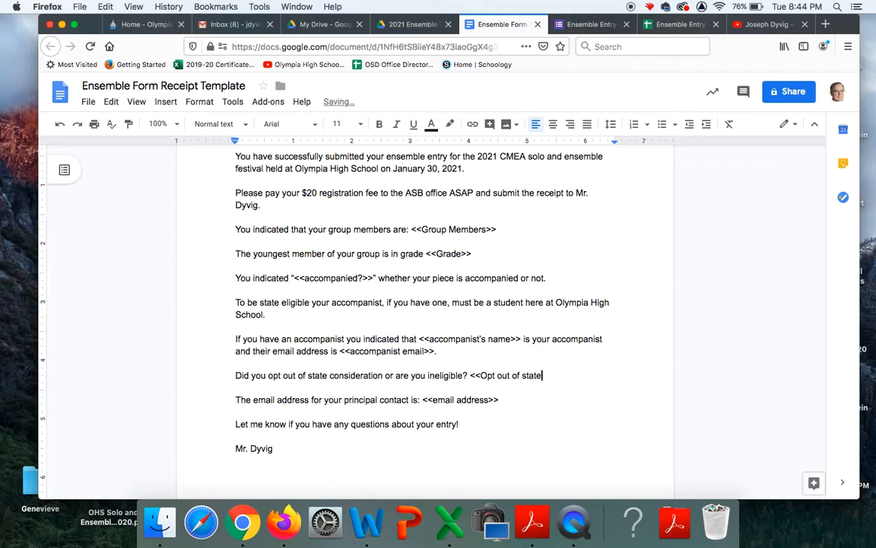
{"action": "type", "text": "sideration>>"}
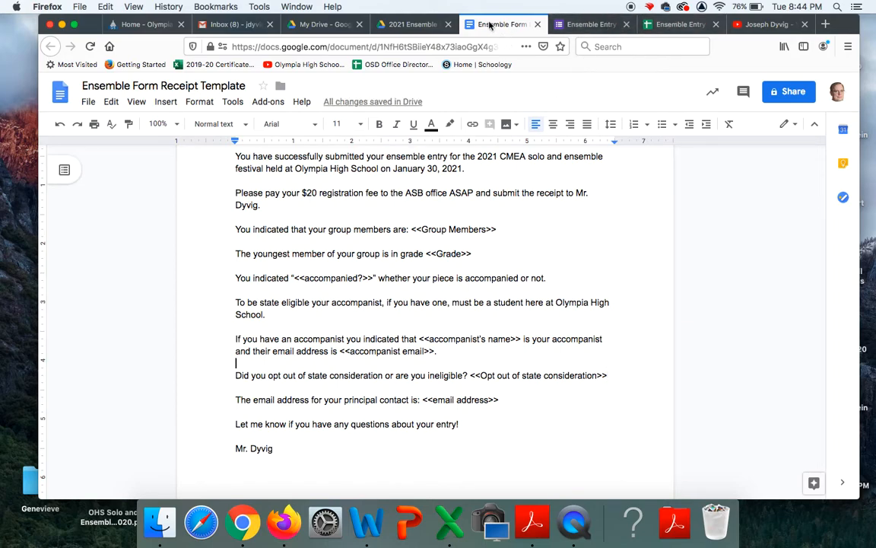
Return to the spreadsheet's merge setup and reopen the Ensemble Form Receipt Template to check it
{"action": "left_click", "coordinate": [423, 25]}
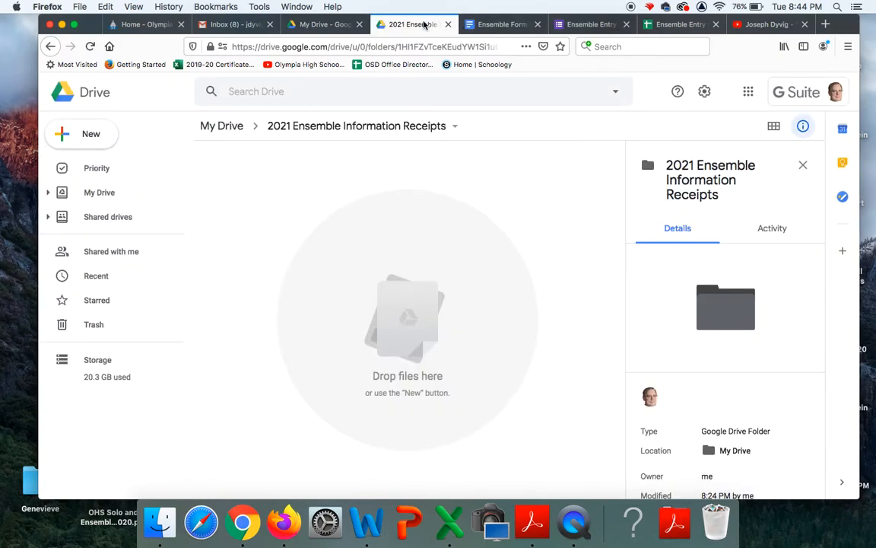
{"action": "left_click", "coordinate": [679, 26]}
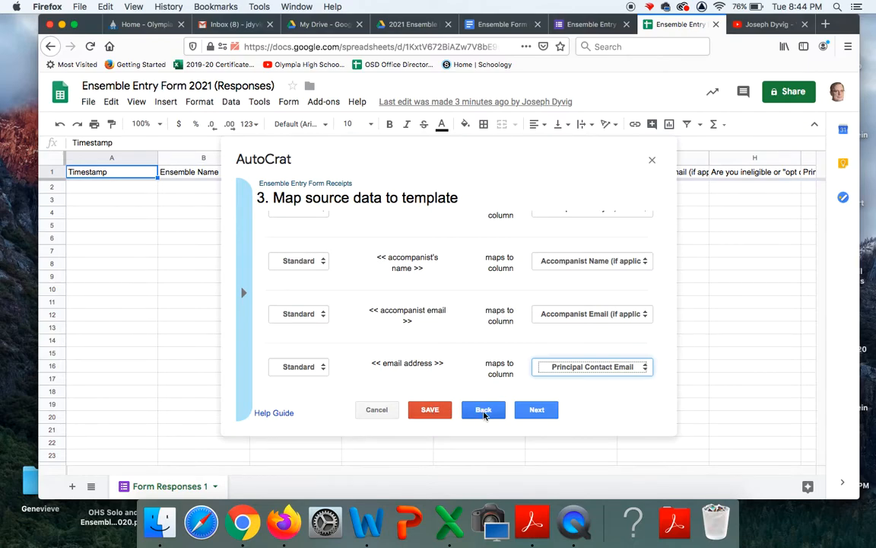
{"action": "left_click", "coordinate": [484, 410]}
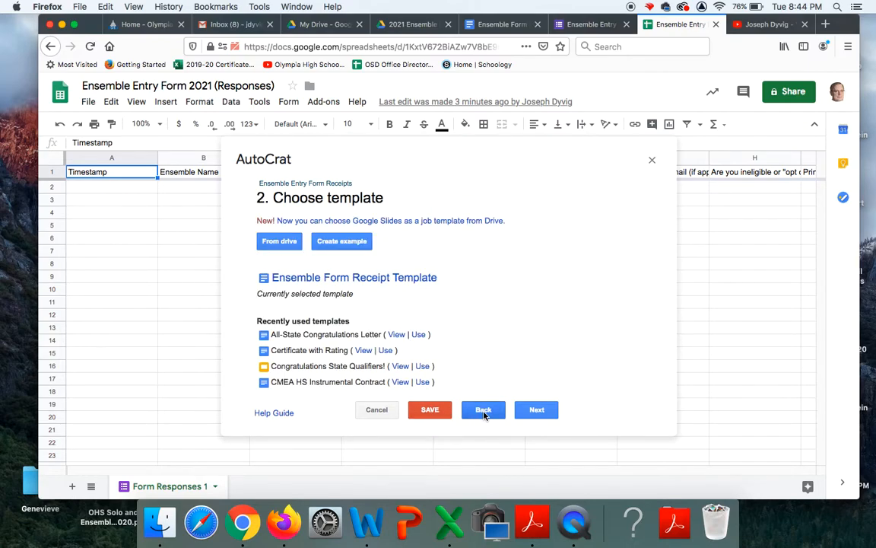
{"action": "left_click", "coordinate": [392, 280]}
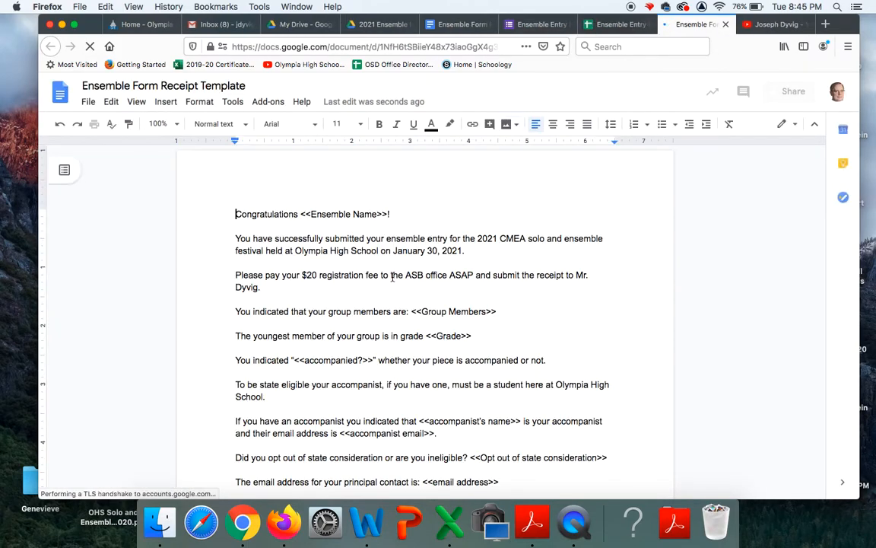
{"action": "left_click", "coordinate": [726, 25]}
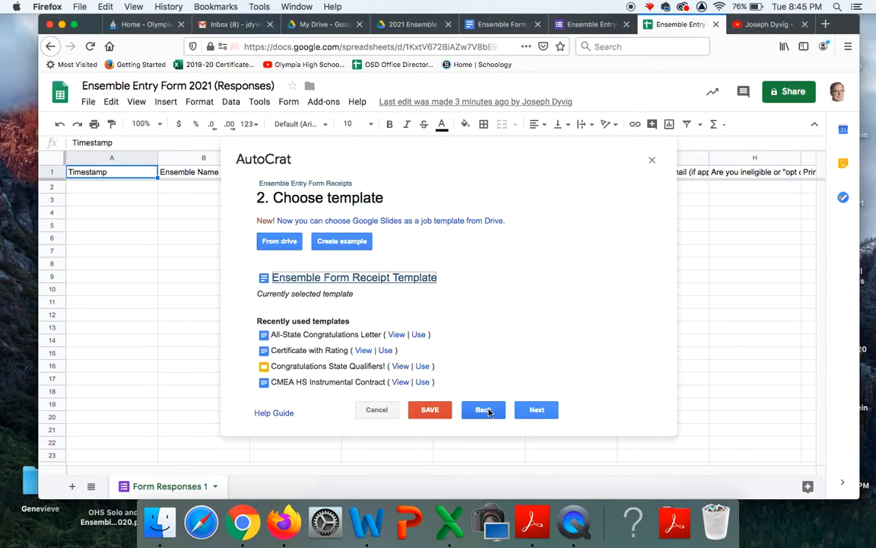
Advance back to the data-mapping step and review the tag-to-column mappings
{"action": "left_click", "coordinate": [536, 409]}
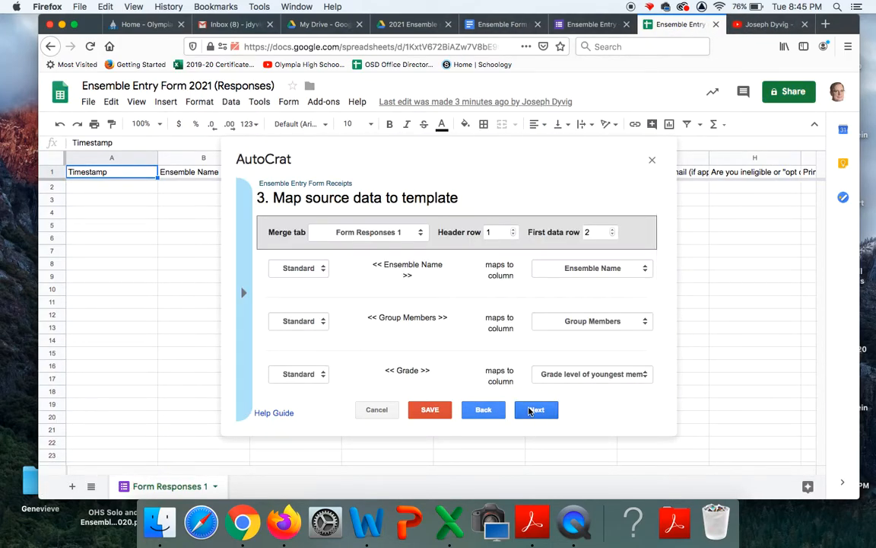
{"action": "scroll", "coordinate": [579, 365], "scroll_direction": "down", "scroll_amount": 5}
{"action": "scroll", "coordinate": [579, 365], "scroll_direction": "down", "scroll_amount": 2}
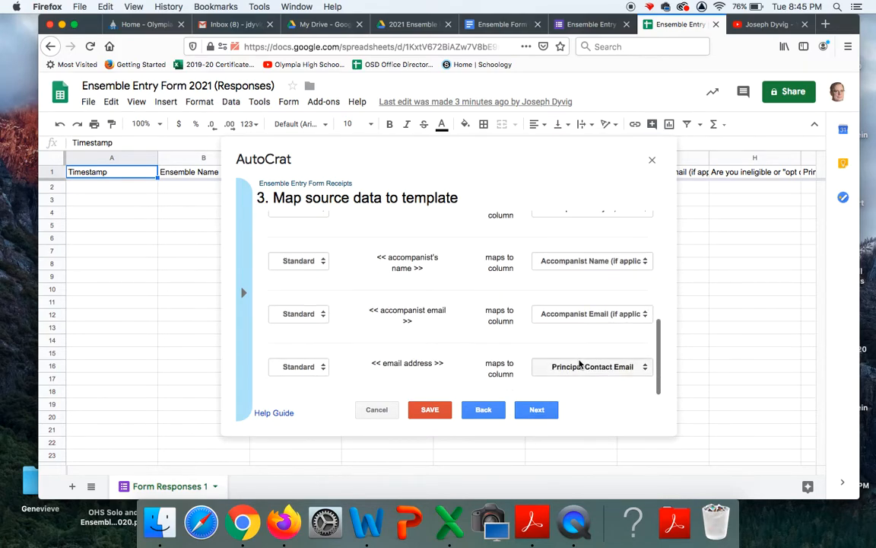
{"action": "scroll", "coordinate": [425, 348], "scroll_direction": "up", "scroll_amount": 1}
{"action": "scroll", "coordinate": [425, 347], "scroll_direction": "up", "scroll_amount": 4}
{"action": "scroll", "coordinate": [425, 348], "scroll_direction": "down", "scroll_amount": 3}
{"action": "scroll", "coordinate": [425, 348], "scroll_direction": "down", "scroll_amount": 2}
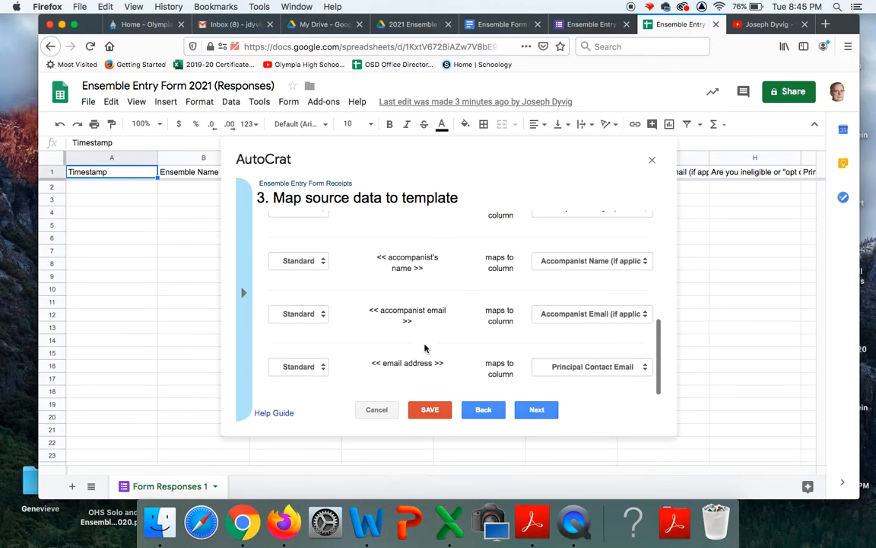
{"action": "scroll", "coordinate": [424, 348], "scroll_direction": "up", "scroll_amount": 6}
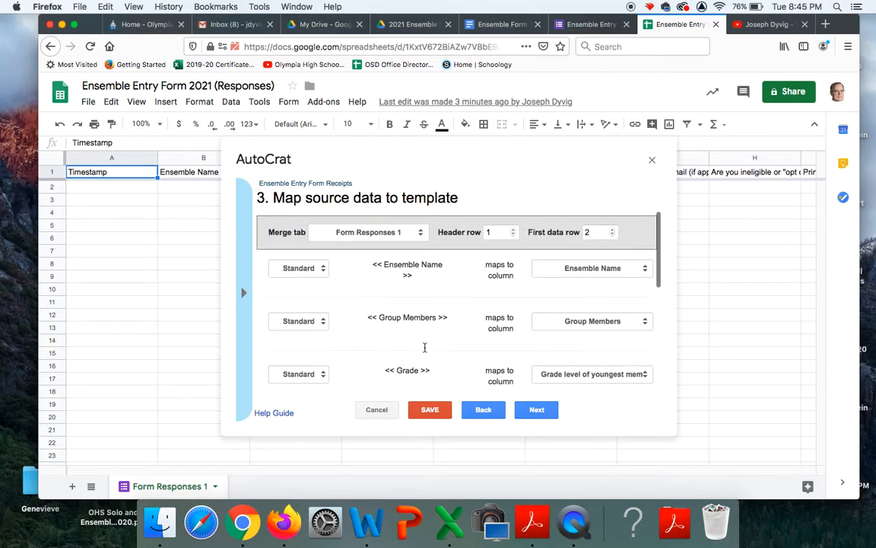
Set the merged file name to '<<Ensemble Name>> <<Principal Contact>> Ensemble Receipt 2021'
{"action": "left_click", "coordinate": [430, 413]}
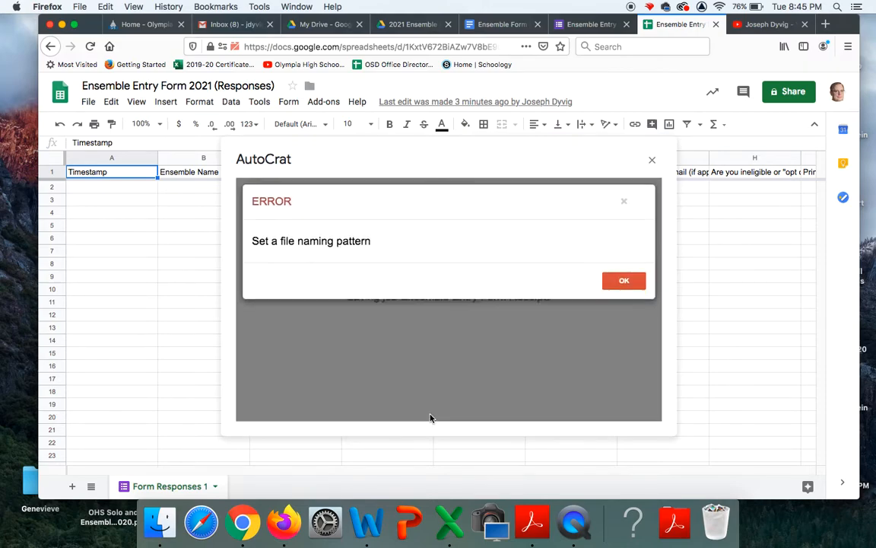
{"action": "left_click", "coordinate": [625, 280]}
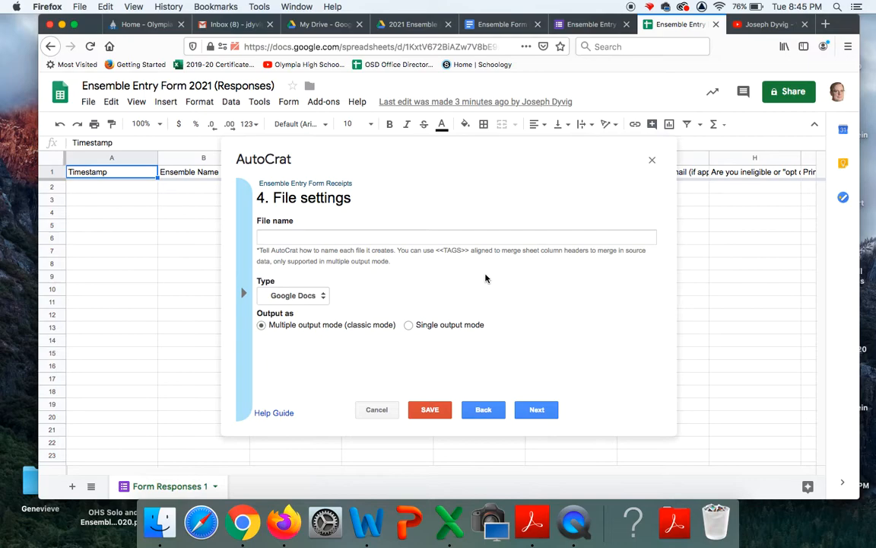
{"action": "left_click", "coordinate": [291, 236]}
{"action": "left_click", "coordinate": [309, 185]}
{"action": "left_click", "coordinate": [298, 236]}
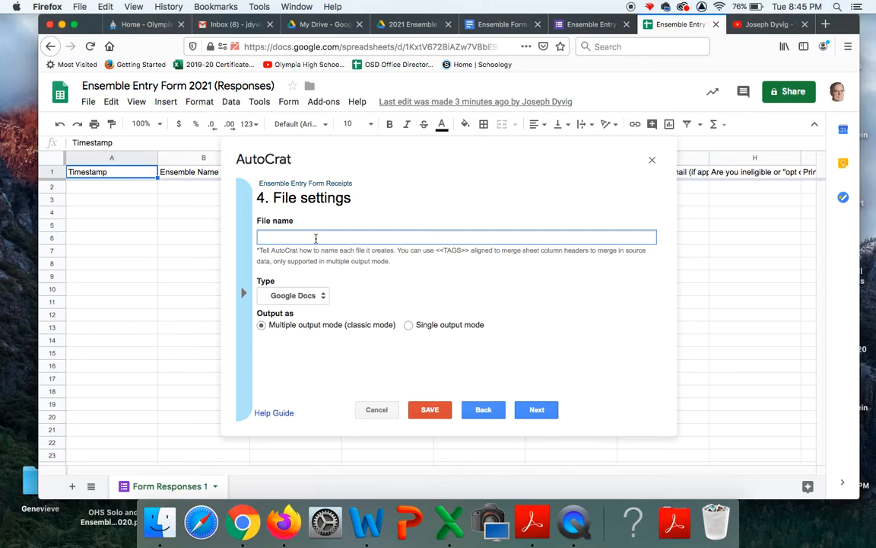
{"action": "type", "text": "<<Ensemble Name>>"}
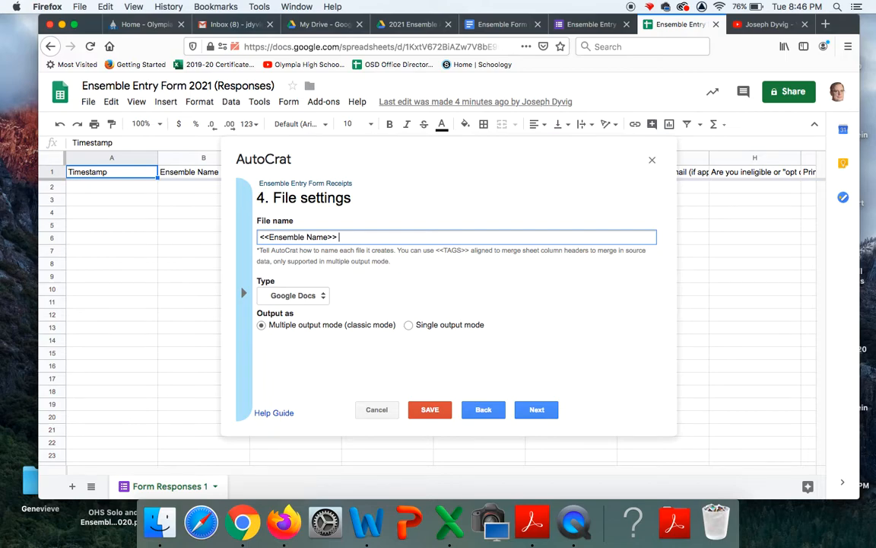
{"action": "type", "text": "<<Principal Contact>>"}
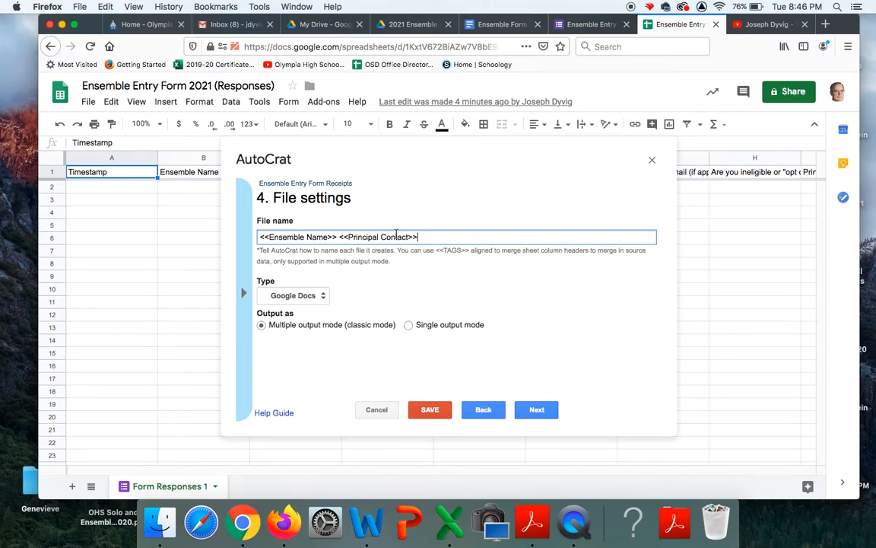
{"action": "type", "text": "Ensemble Receipt 2021"}
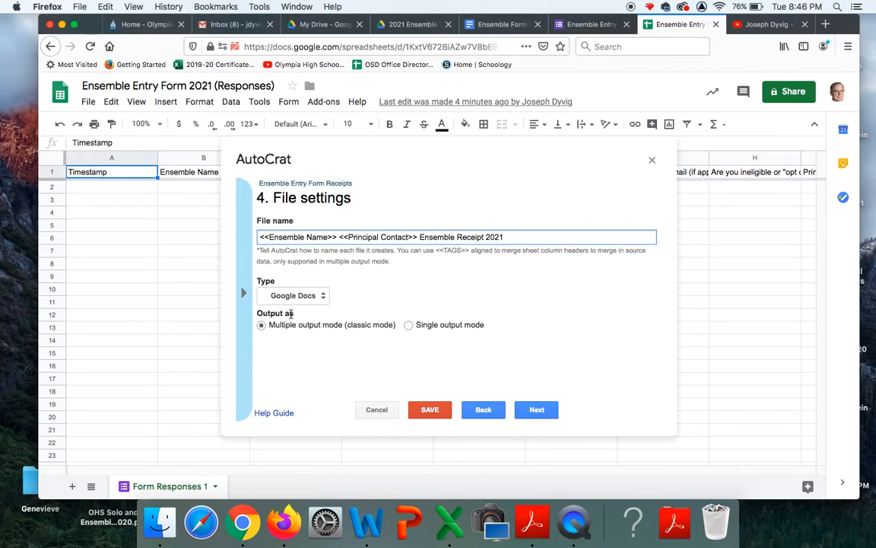
Make the merged output file type PDF and continue to the destination folder
{"action": "left_click", "coordinate": [308, 295]}
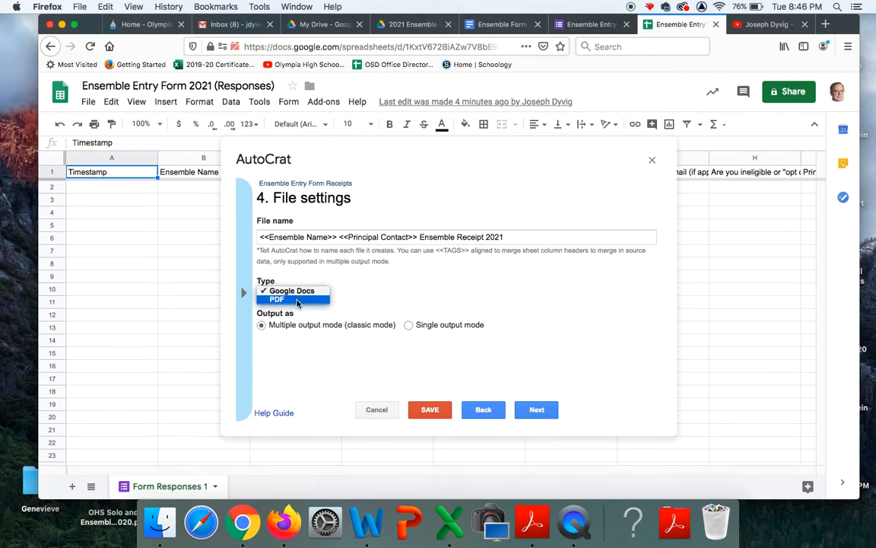
{"action": "left_click", "coordinate": [287, 297]}
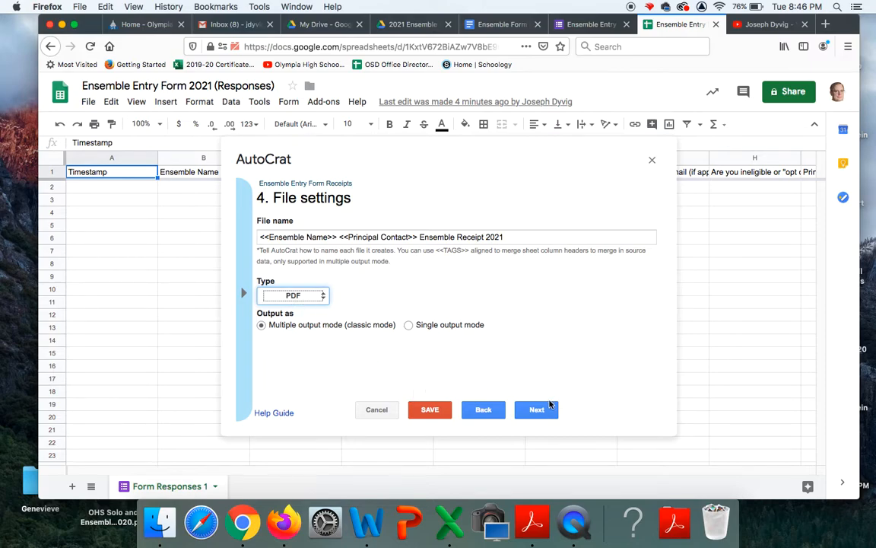
{"action": "left_click", "coordinate": [538, 411]}
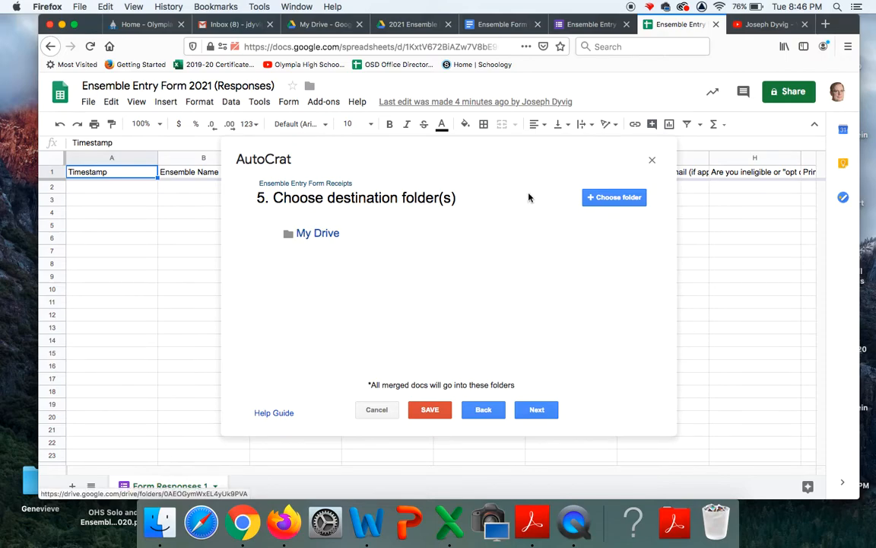
Set the destination folder to '2021 Ensemble Information Receipts' and check it in Drive
{"action": "left_click", "coordinate": [601, 198]}
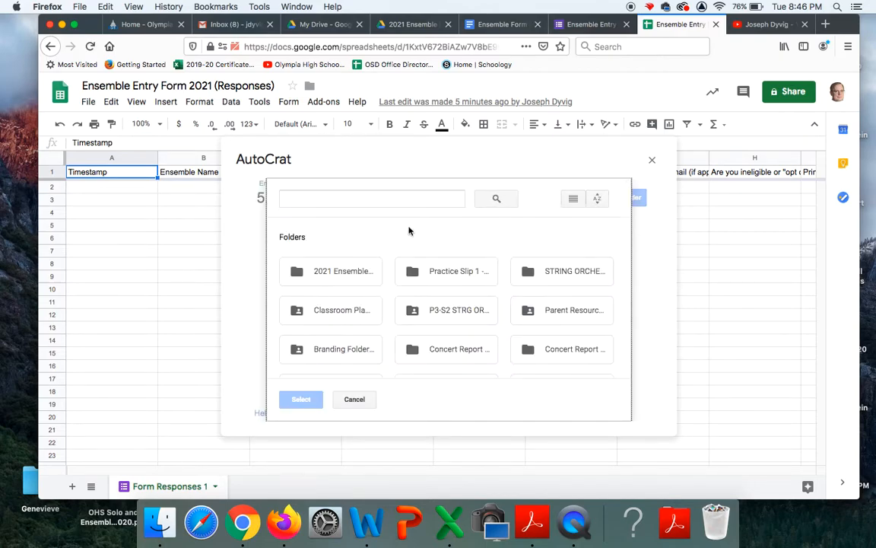
{"action": "left_click", "coordinate": [351, 275]}
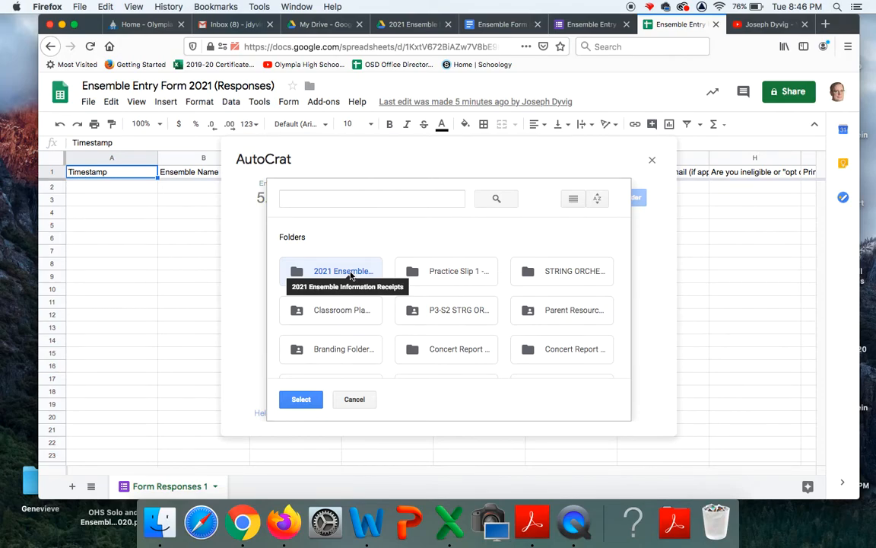
{"action": "left_click", "coordinate": [301, 399]}
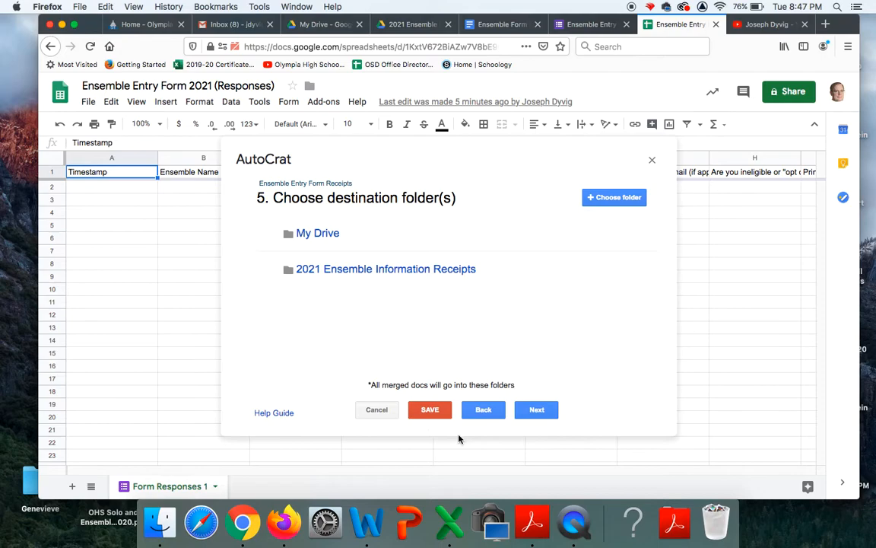
{"action": "left_click", "coordinate": [401, 268]}
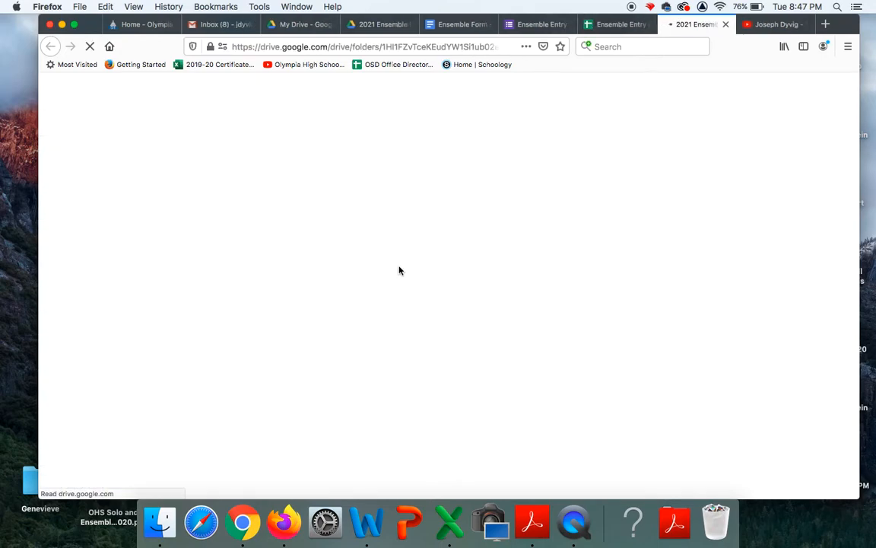
{"action": "left_click", "coordinate": [727, 27]}
Skip the dynamic folder reference and merge condition steps without adding anything
{"action": "left_click", "coordinate": [538, 411]}
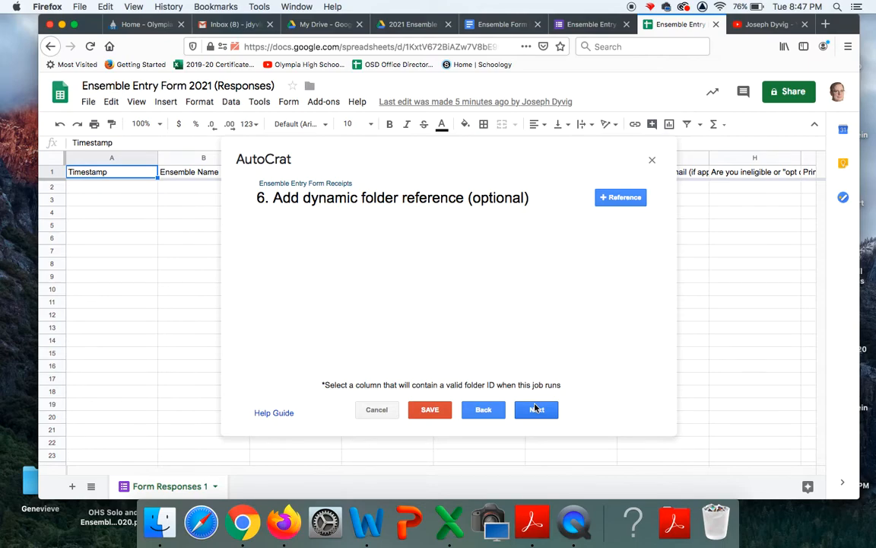
{"action": "left_click", "coordinate": [537, 410]}
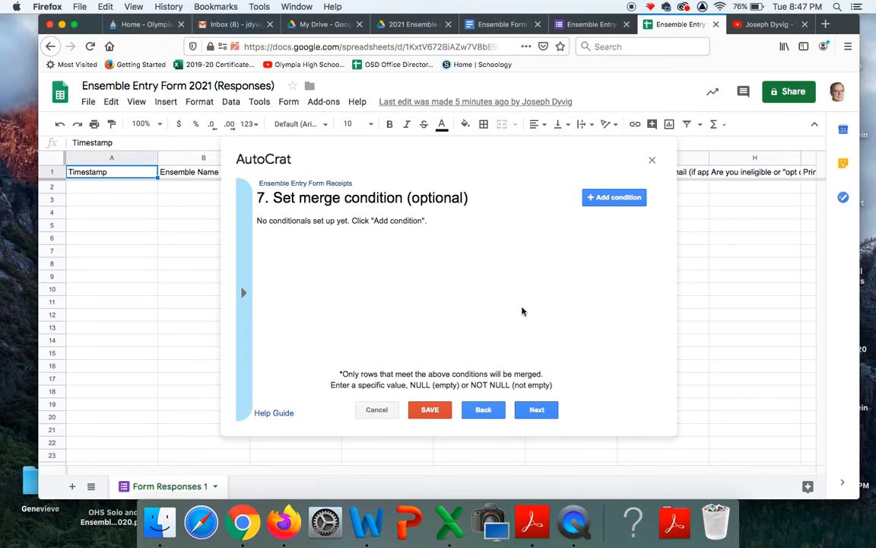
{"action": "left_click", "coordinate": [538, 411]}
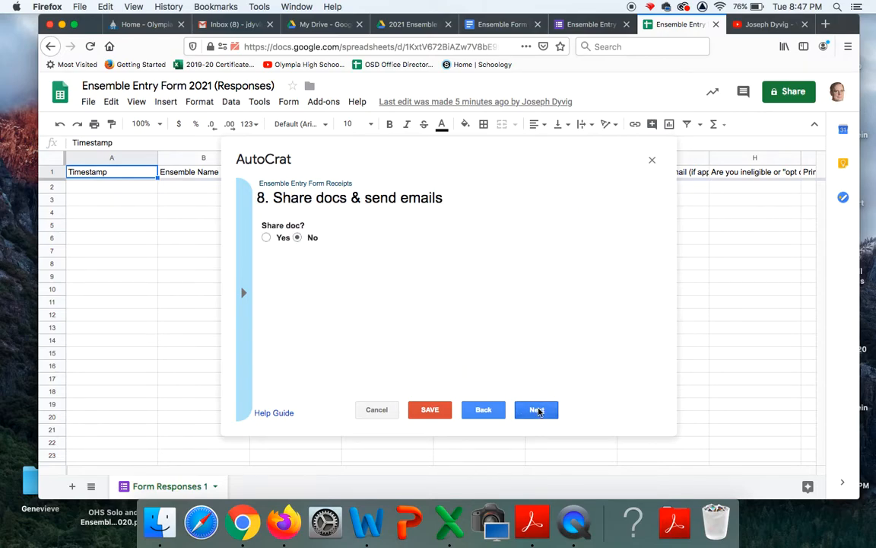
Turn on document sharing and set the email To field to <<Email Address>>
{"action": "left_click", "coordinate": [266, 238]}
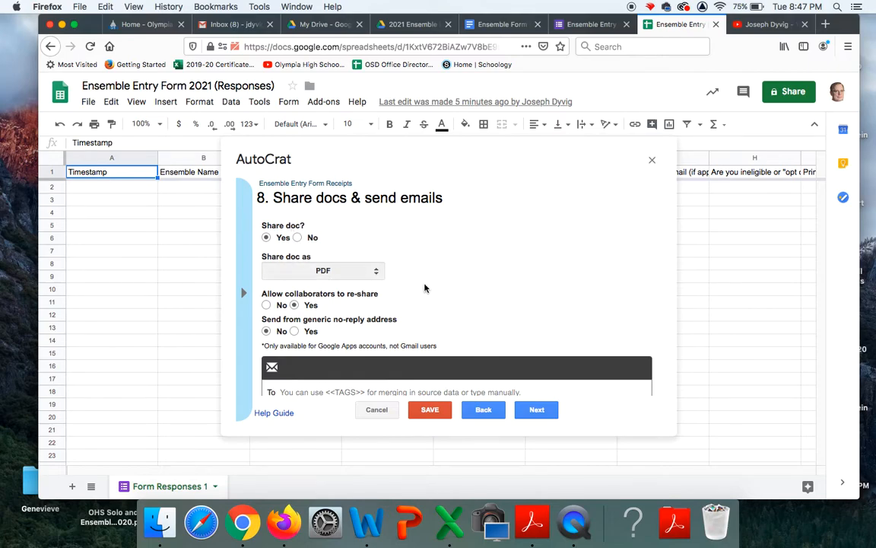
{"action": "scroll", "coordinate": [425, 288], "scroll_direction": "down", "scroll_amount": 3}
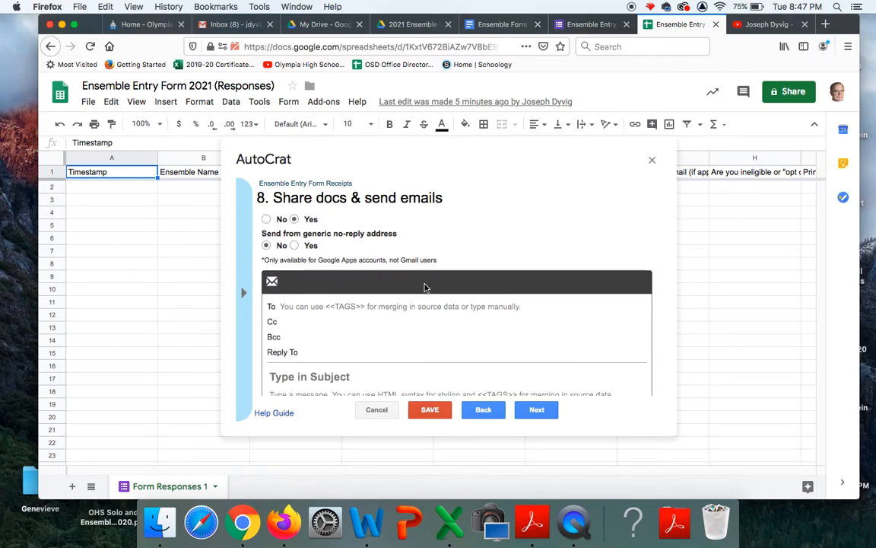
{"action": "scroll", "coordinate": [424, 288], "scroll_direction": "down", "scroll_amount": 2}
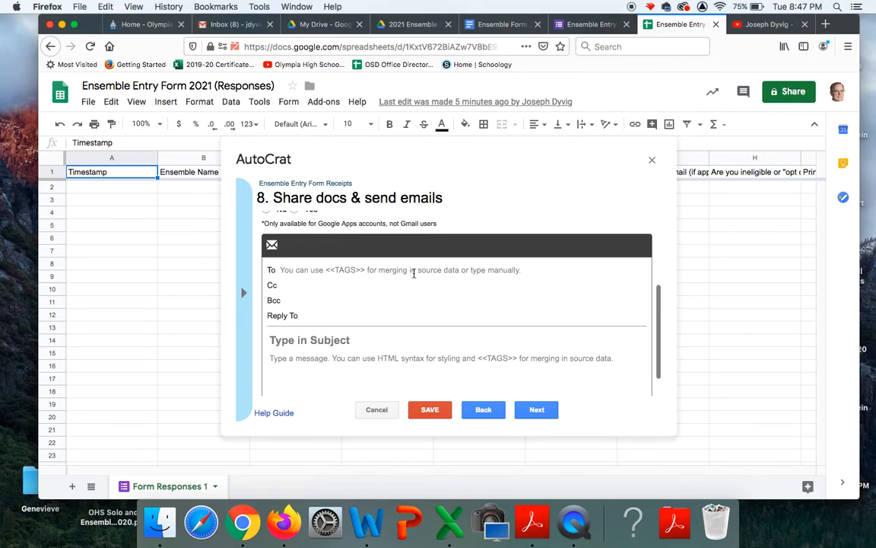
{"action": "left_click", "coordinate": [412, 270]}
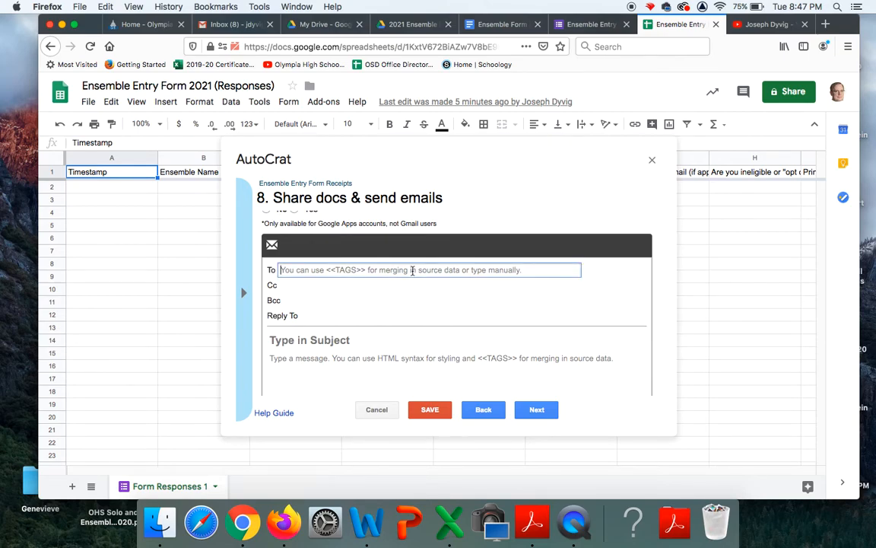
{"action": "type", "text": "<<"}
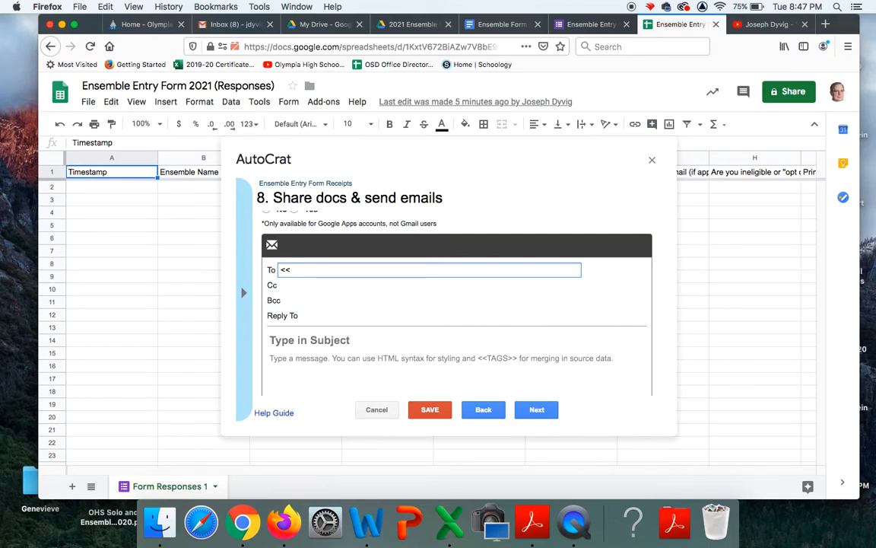
{"action": "type", "text": "Emaol"}
{"action": "key", "text": "BackSpace"}
{"action": "type", "text": "il Address>>"}
Set the email subject to 'See attached your ensemble information receipt'
{"action": "left_click", "coordinate": [290, 286]}
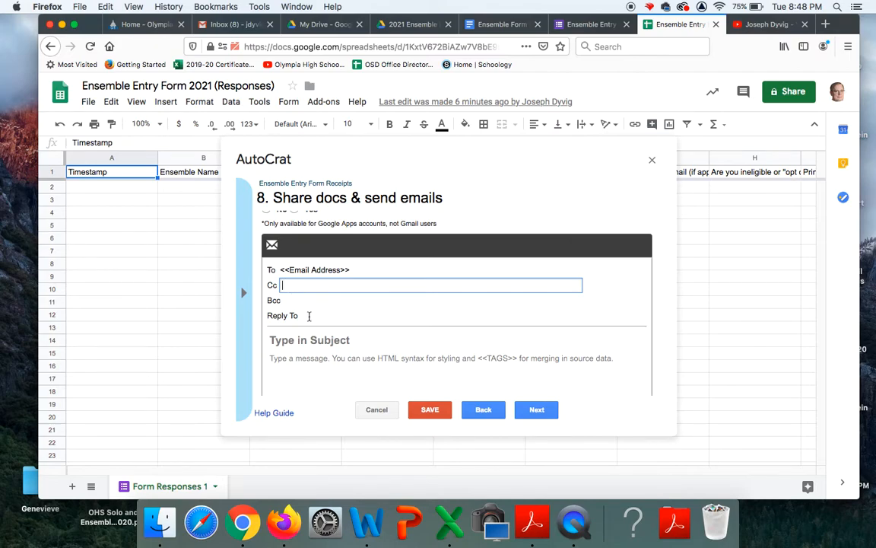
{"action": "left_click", "coordinate": [310, 317]}
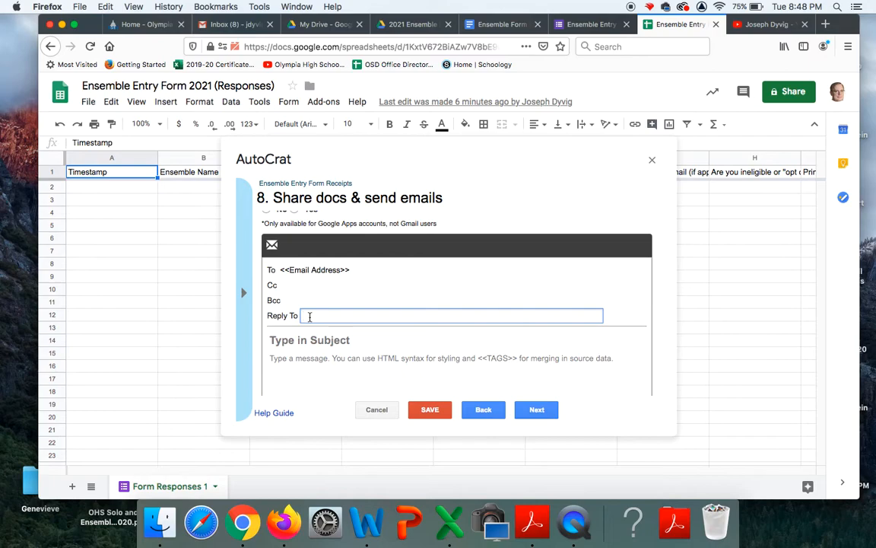
{"action": "scroll", "coordinate": [310, 317], "scroll_direction": "down", "scroll_amount": 1}
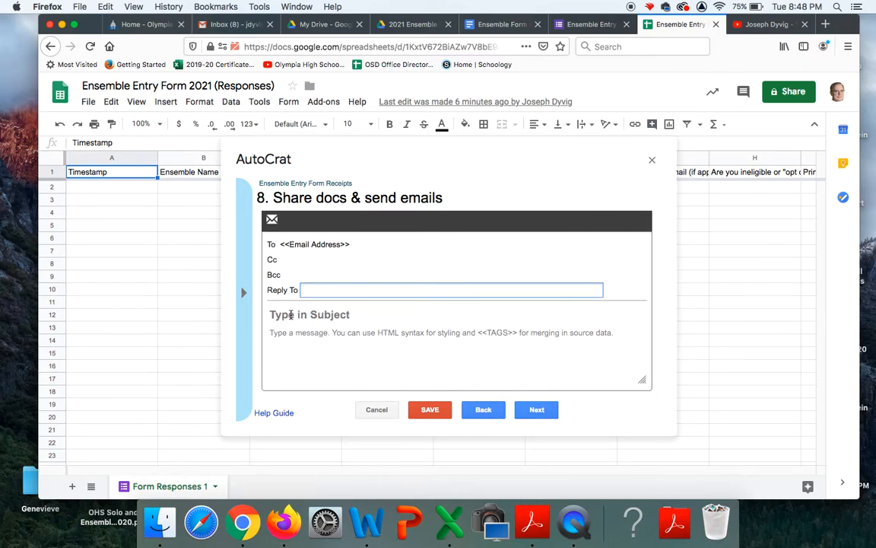
{"action": "left_click", "coordinate": [289, 315]}
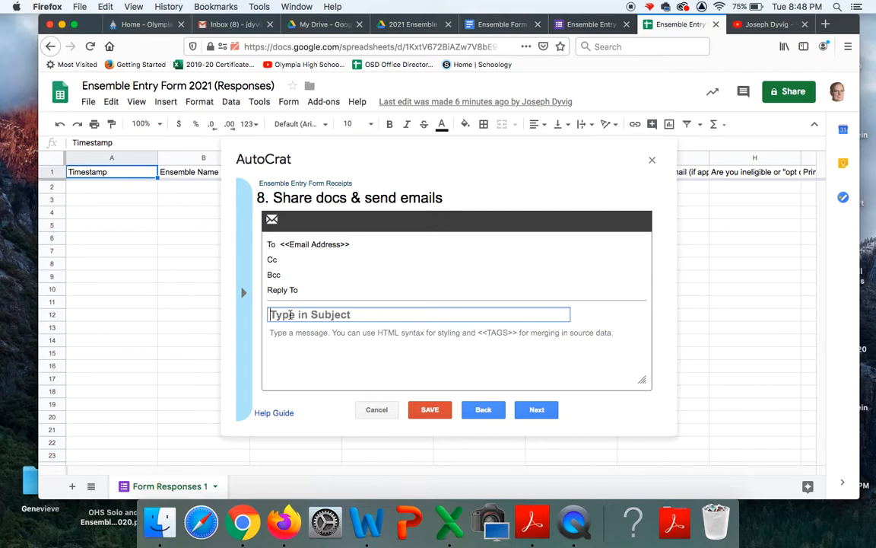
{"action": "type", "text": "See attached y"}
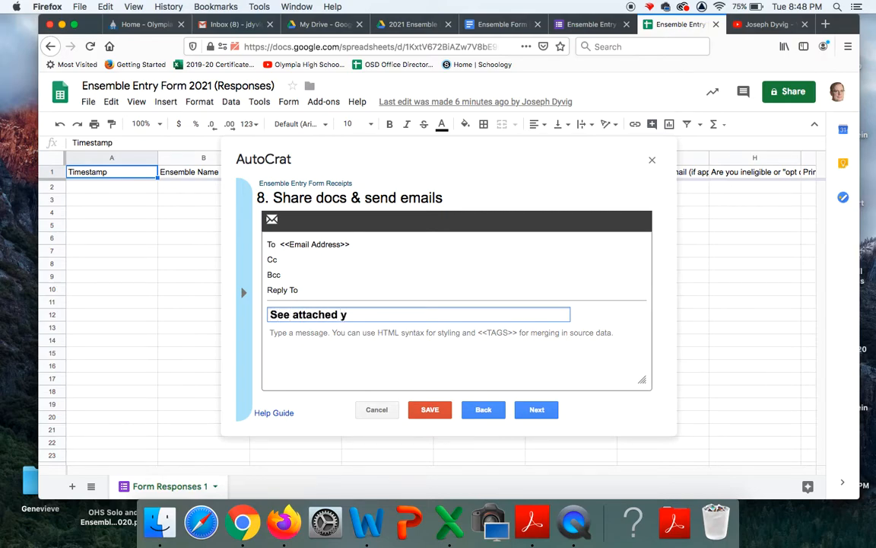
{"action": "type", "text": "our ensemble informatio"}
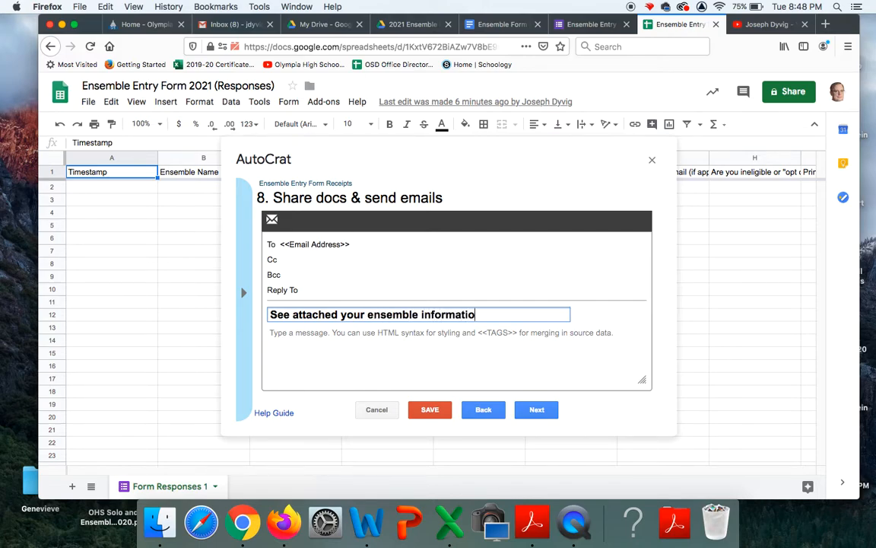
{"action": "type", "text": "n receipt"}
{"action": "scroll", "coordinate": [395, 292], "scroll_direction": "up", "scroll_amount": 3}
{"action": "scroll", "coordinate": [396, 292], "scroll_direction": "up", "scroll_amount": 3}
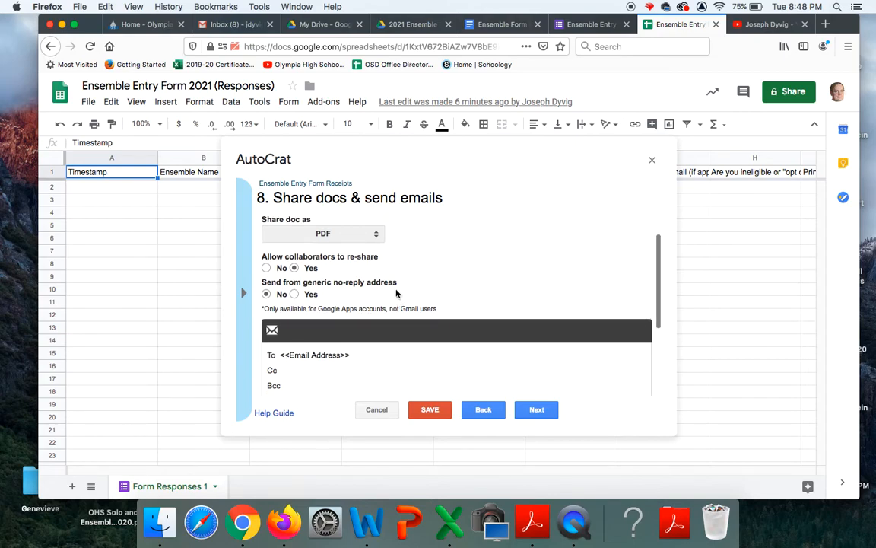
{"action": "scroll", "coordinate": [396, 292], "scroll_direction": "down", "scroll_amount": 5}
{"action": "scroll", "coordinate": [395, 292], "scroll_direction": "up", "scroll_amount": 3}
{"action": "scroll", "coordinate": [396, 292], "scroll_direction": "down", "scroll_amount": 3}
Set the job to run on form submission, allow form triggers, and save the job
{"action": "left_click", "coordinate": [539, 411]}
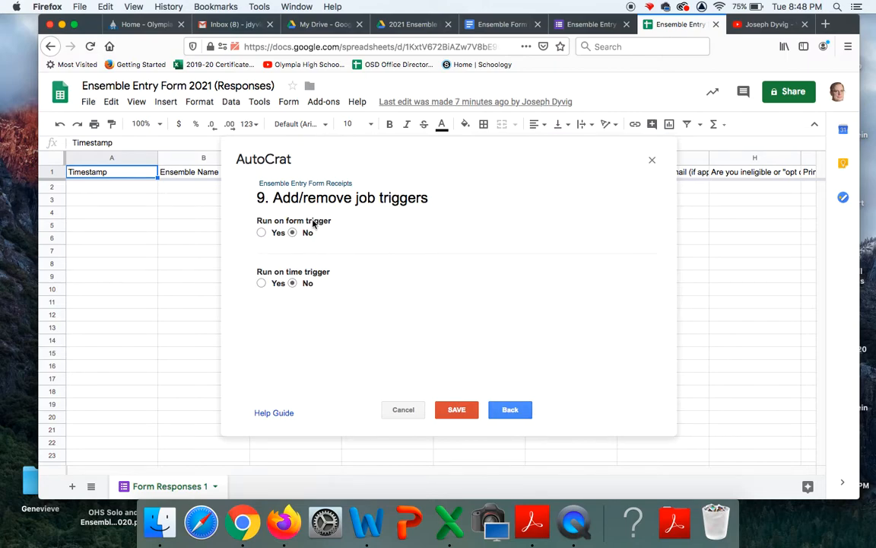
{"action": "left_click", "coordinate": [261, 233]}
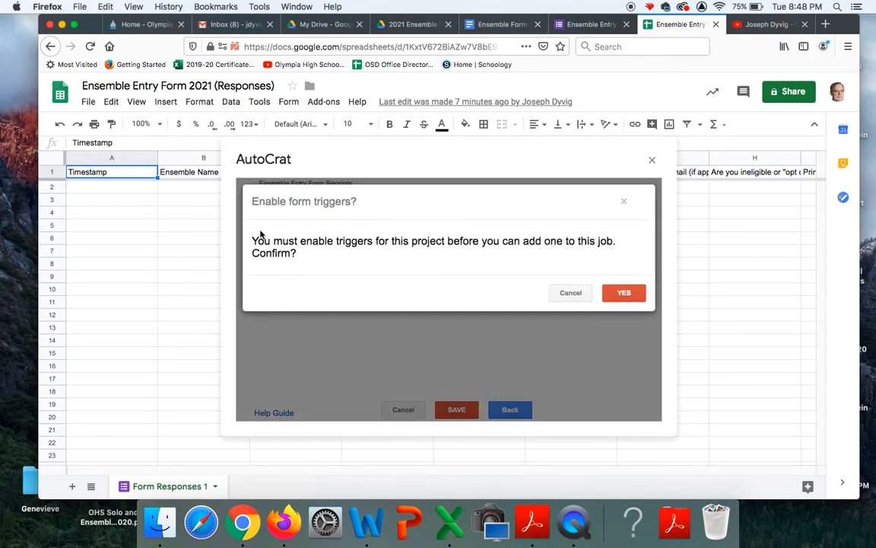
{"action": "left_click", "coordinate": [624, 293]}
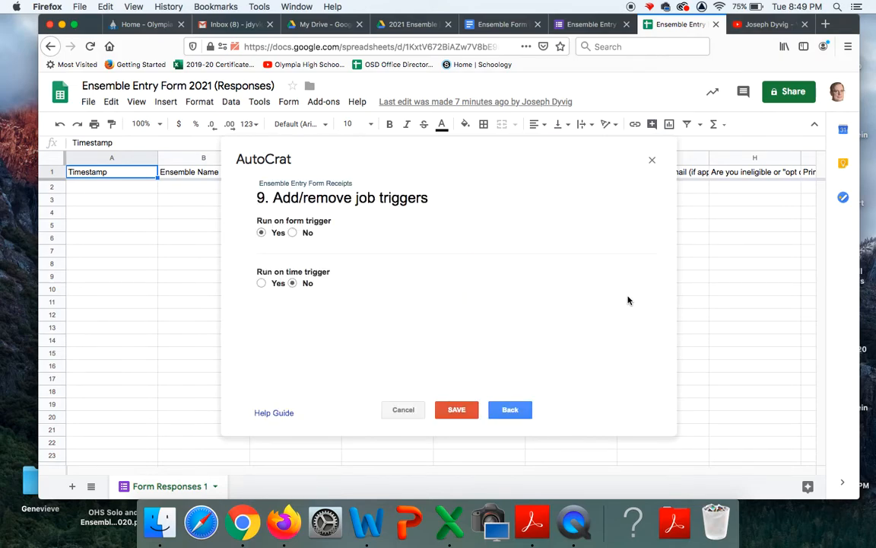
{"action": "left_click", "coordinate": [450, 409]}
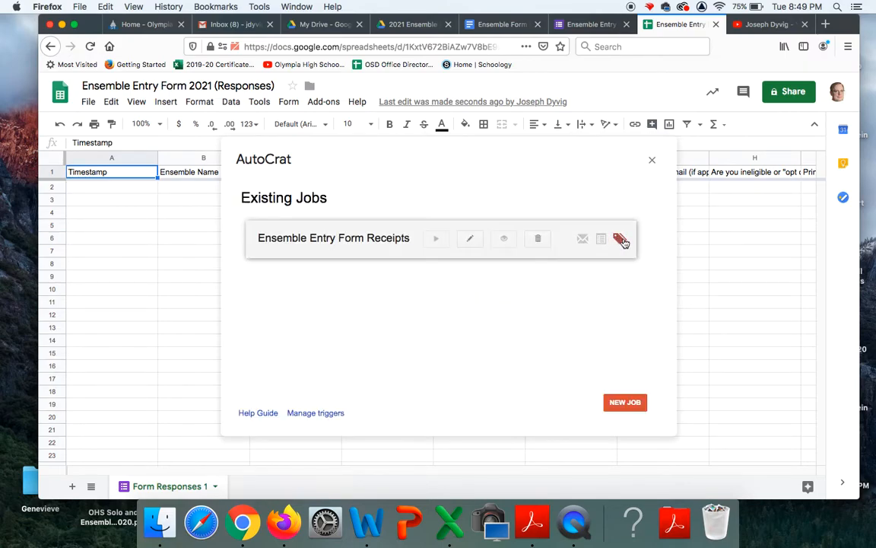
Map the Opt out of state consideration tag to the 'Are you ineligible or opt out' column and re-save
{"action": "mouse_move", "coordinate": [624, 242]}
{"action": "left_click", "coordinate": [622, 240]}
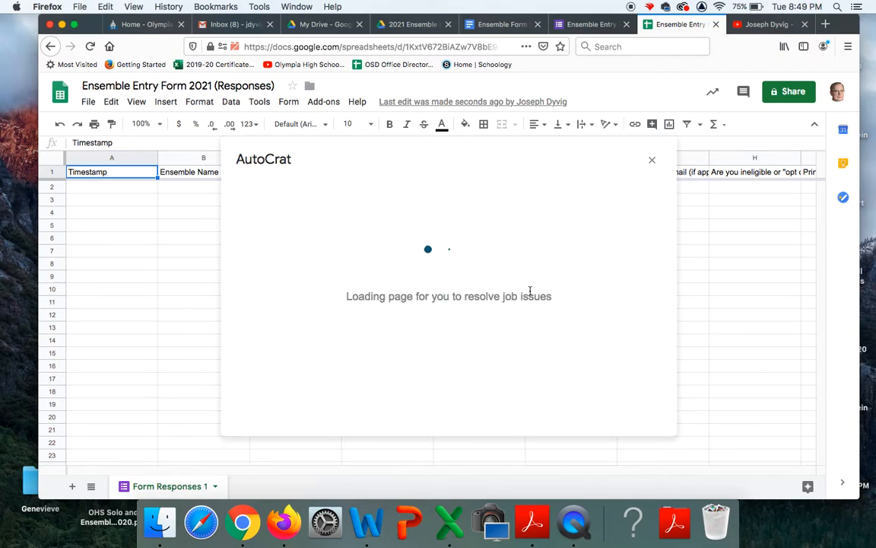
{"action": "scroll", "coordinate": [530, 295], "scroll_direction": "down", "scroll_amount": 5}
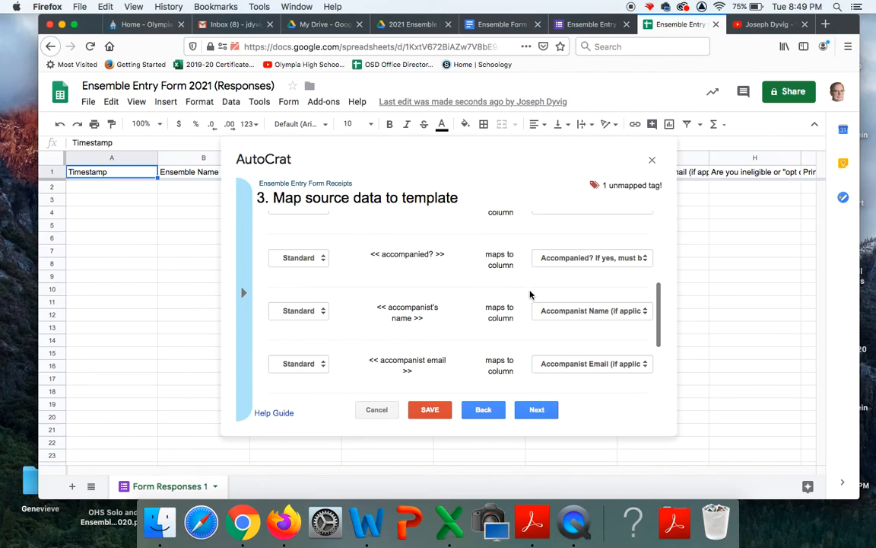
{"action": "scroll", "coordinate": [530, 295], "scroll_direction": "down", "scroll_amount": 3}
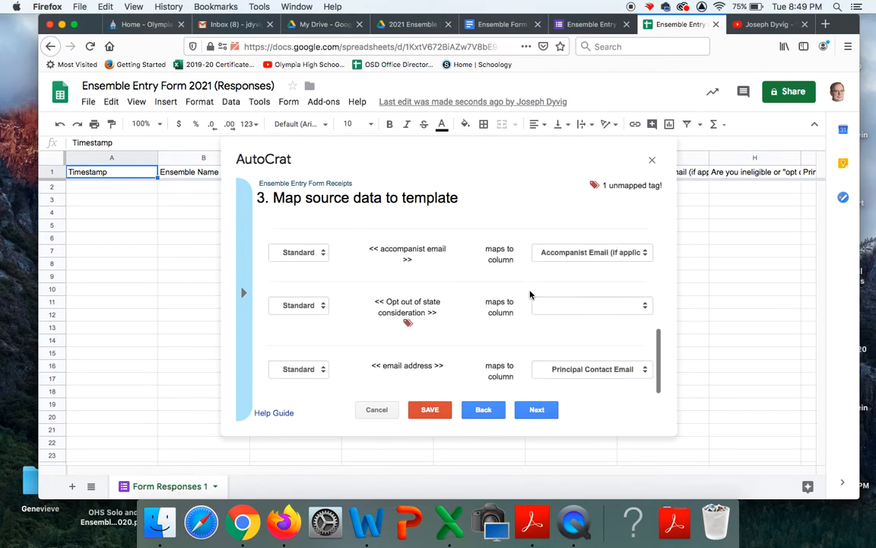
{"action": "left_click", "coordinate": [645, 305]}
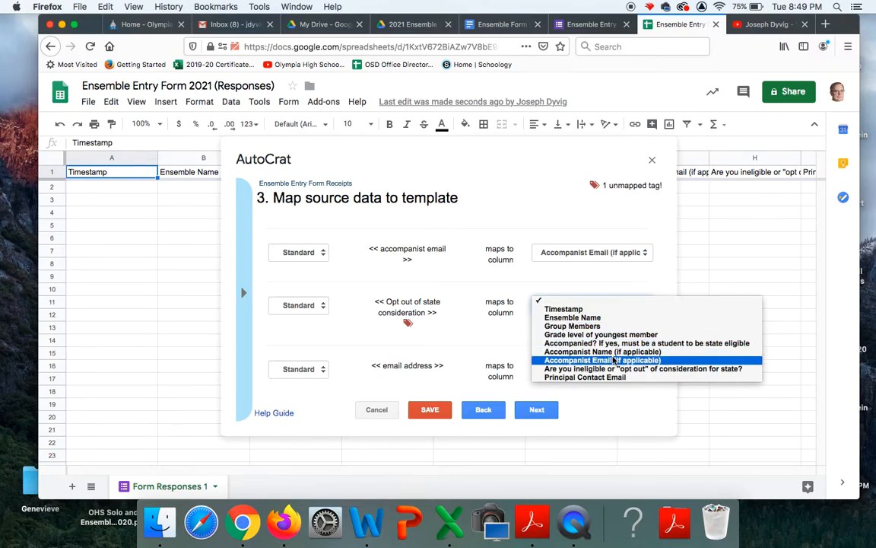
{"action": "left_click", "coordinate": [609, 368]}
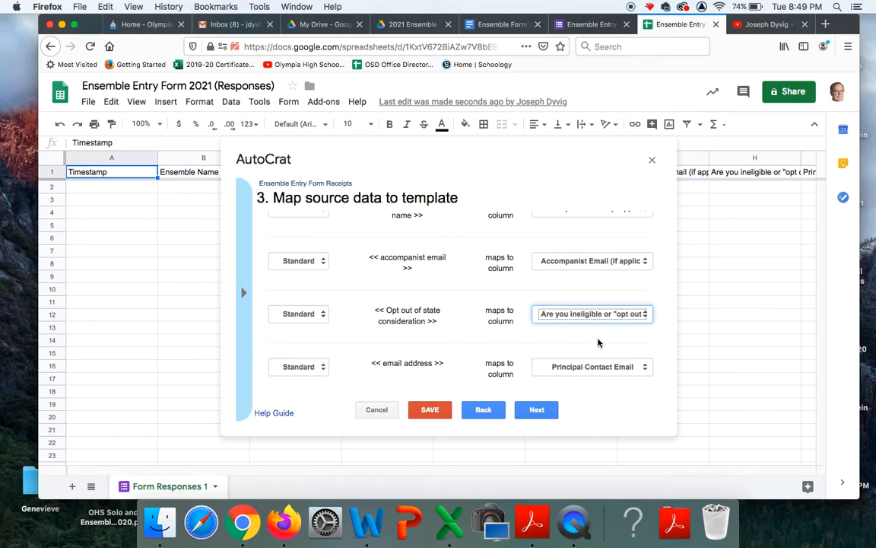
{"action": "scroll", "coordinate": [598, 343], "scroll_direction": "down", "scroll_amount": 1}
{"action": "scroll", "coordinate": [423, 365], "scroll_direction": "up", "scroll_amount": 5}
{"action": "scroll", "coordinate": [423, 369], "scroll_direction": "down", "scroll_amount": 5}
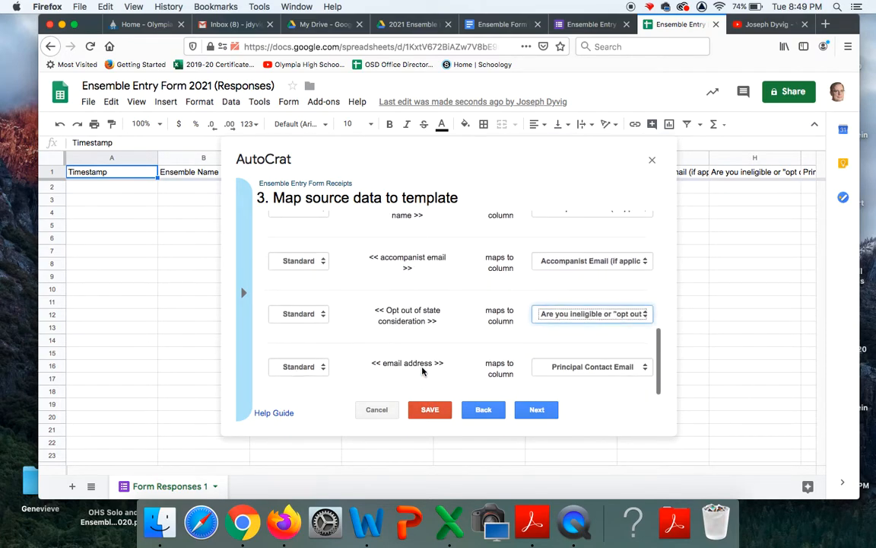
{"action": "left_click", "coordinate": [430, 413]}
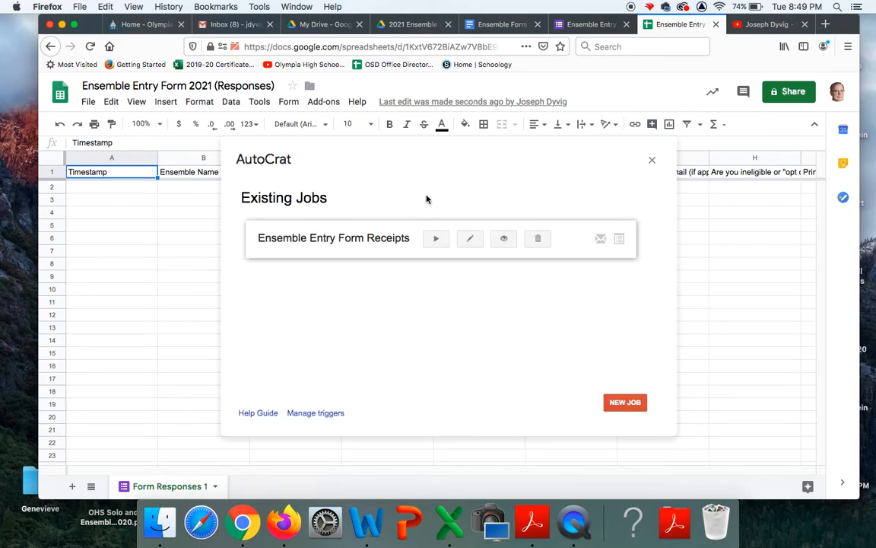
Reopen the Ensemble Entry Form Receipts job and replace Principal Contact with email address in the file name
{"action": "left_click", "coordinate": [471, 240]}
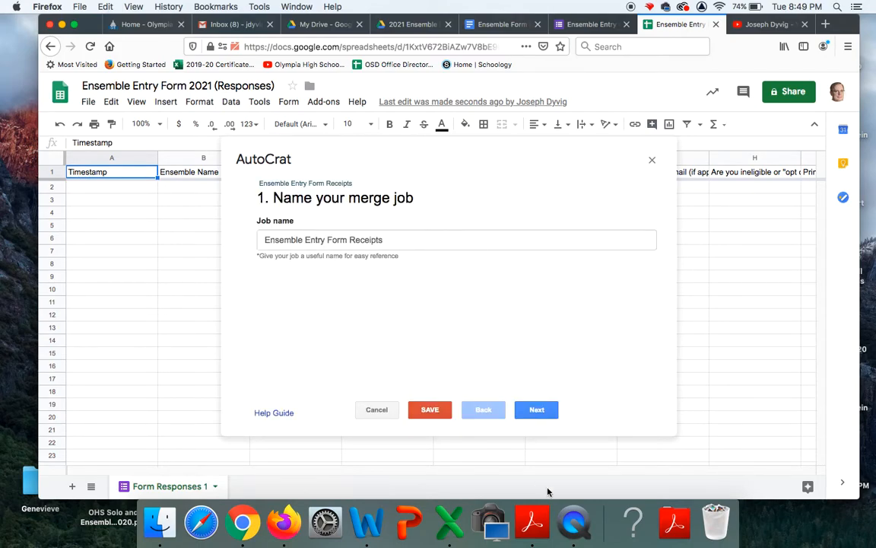
{"action": "left_click", "coordinate": [536, 410]}
{"action": "left_click", "coordinate": [536, 410]}
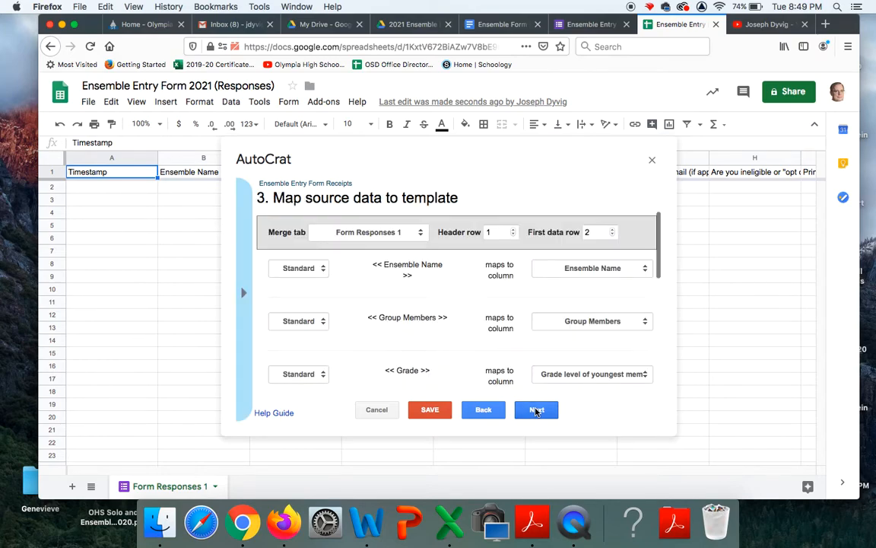
{"action": "left_click", "coordinate": [536, 411]}
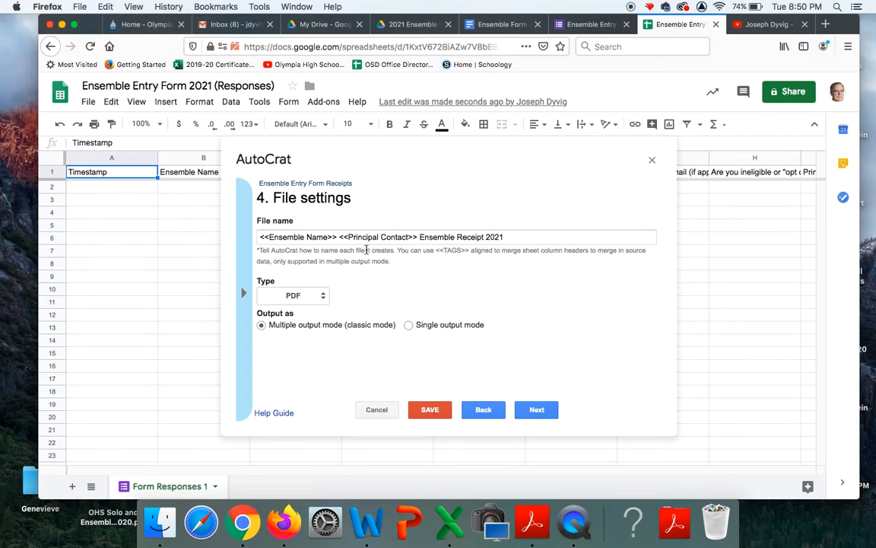
{"action": "left_click_drag", "start_coordinate": [408, 239], "coordinate": [349, 235]}
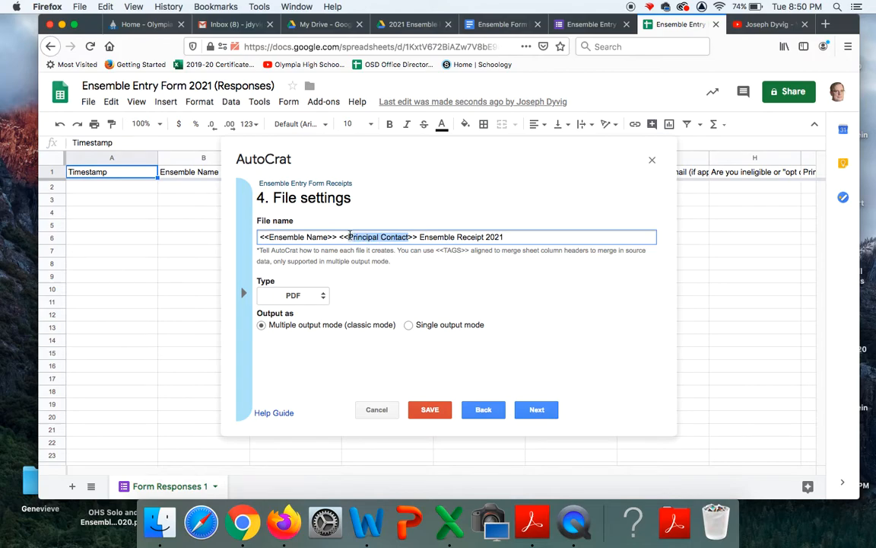
{"action": "type", "text": "ema"}
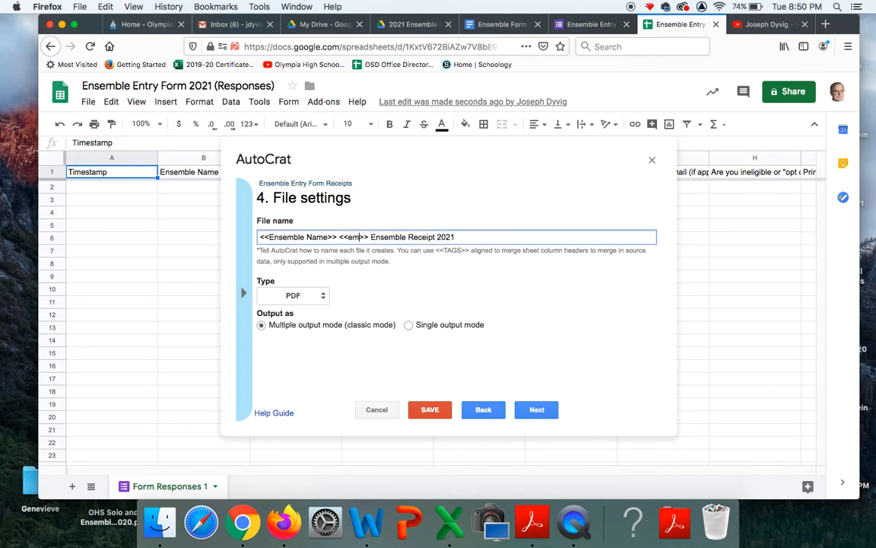
{"action": "type", "text": "il a"}
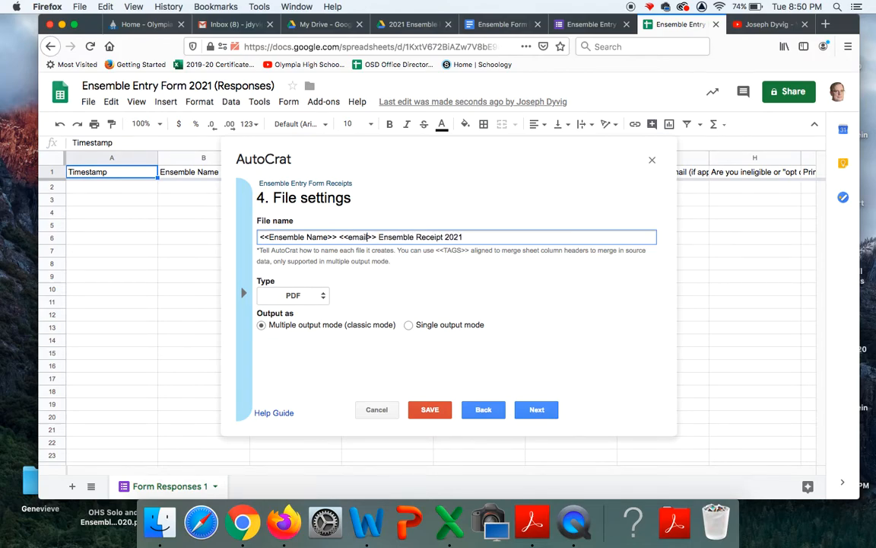
{"action": "type", "text": "ddress"}
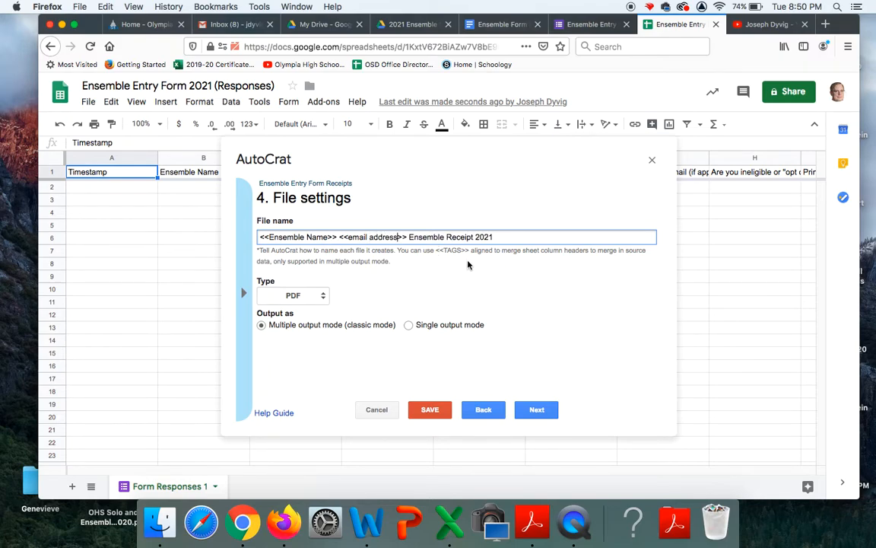
Keep the destination folders, skip the optional folder reference and merge condition, and save the job
{"action": "left_click", "coordinate": [536, 409]}
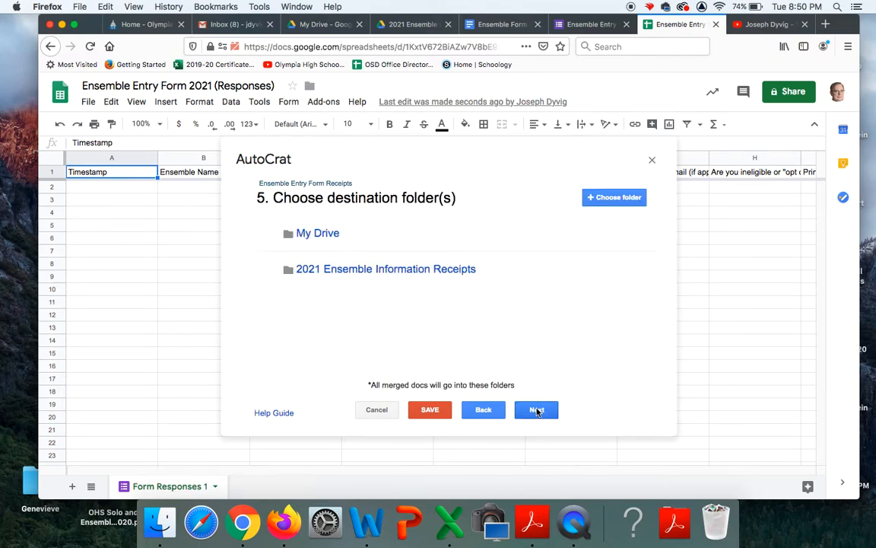
{"action": "left_click", "coordinate": [537, 409]}
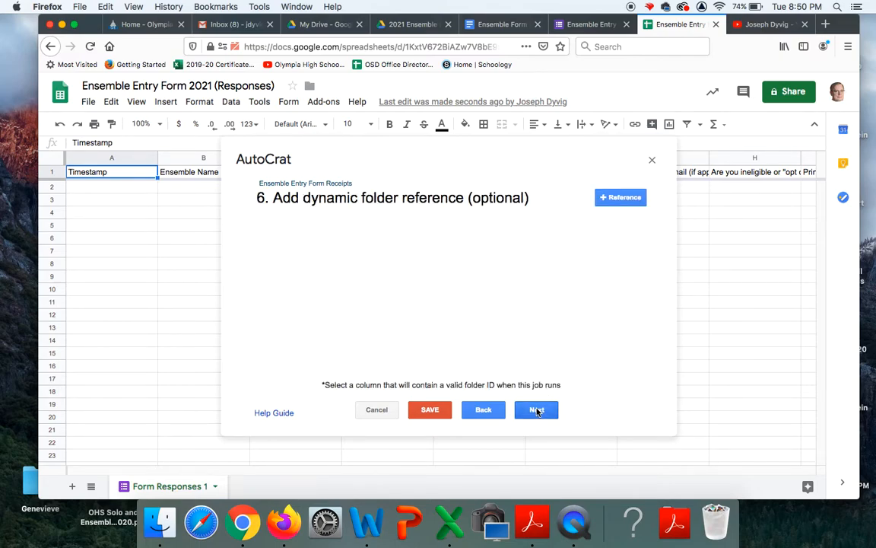
{"action": "left_click", "coordinate": [537, 410]}
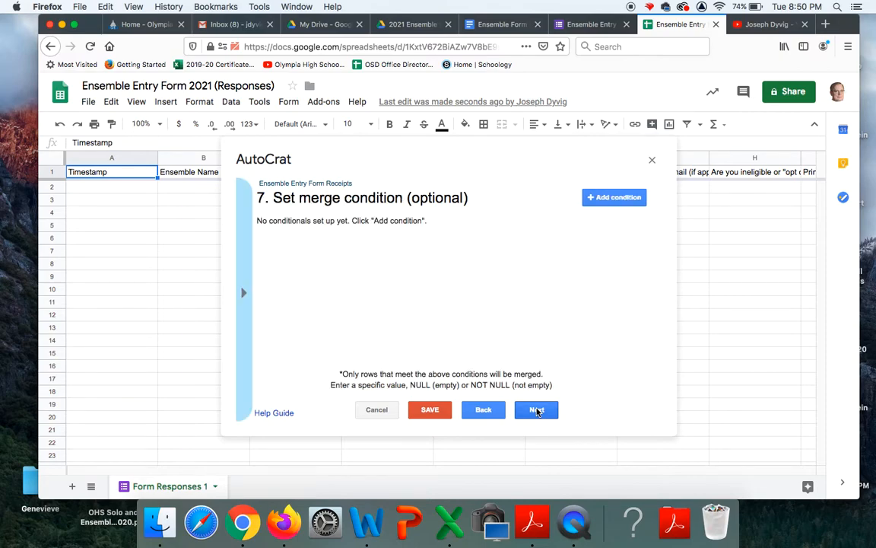
{"action": "left_click", "coordinate": [536, 411]}
{"action": "scroll", "coordinate": [524, 333], "scroll_direction": "down", "scroll_amount": 3}
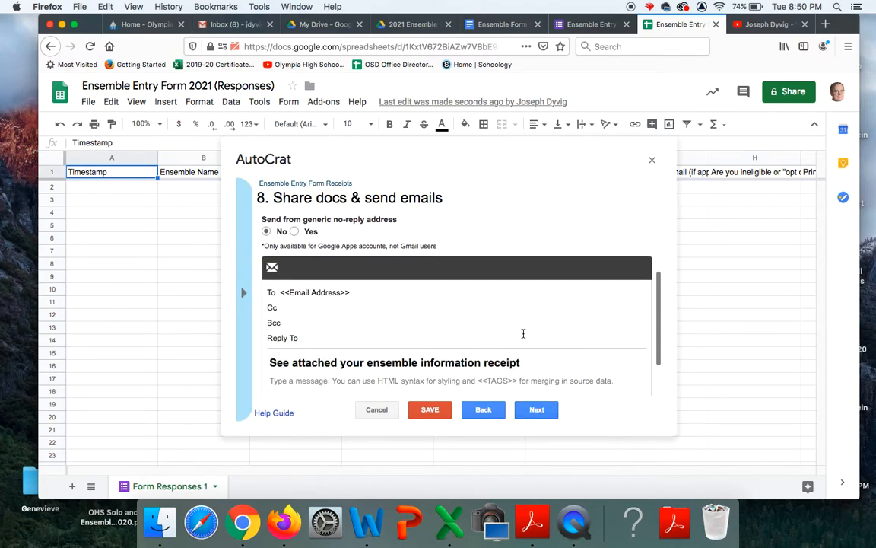
{"action": "left_click", "coordinate": [721, 294]}
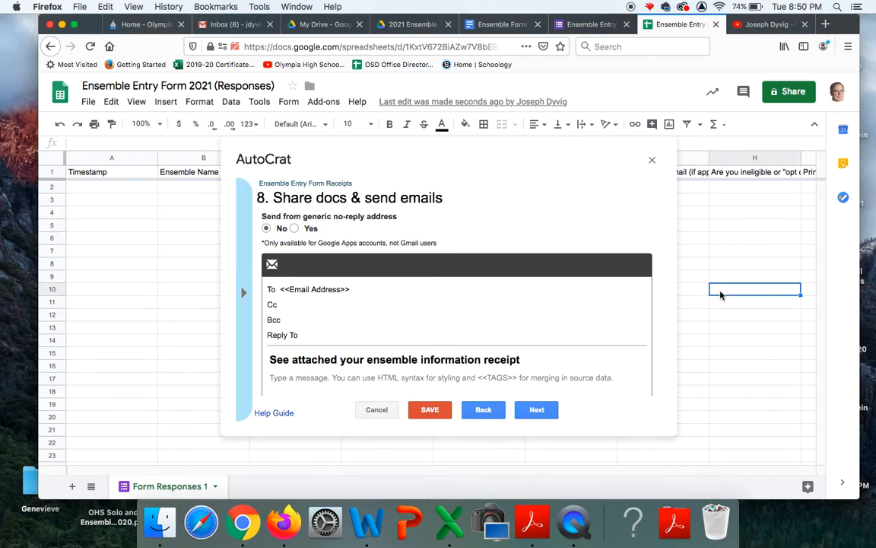
{"action": "left_click", "coordinate": [535, 411]}
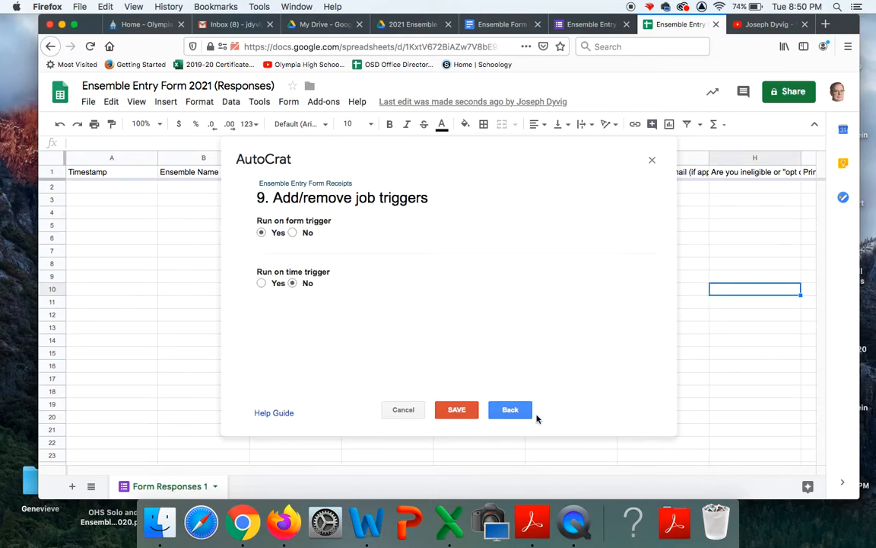
{"action": "left_click", "coordinate": [456, 410]}
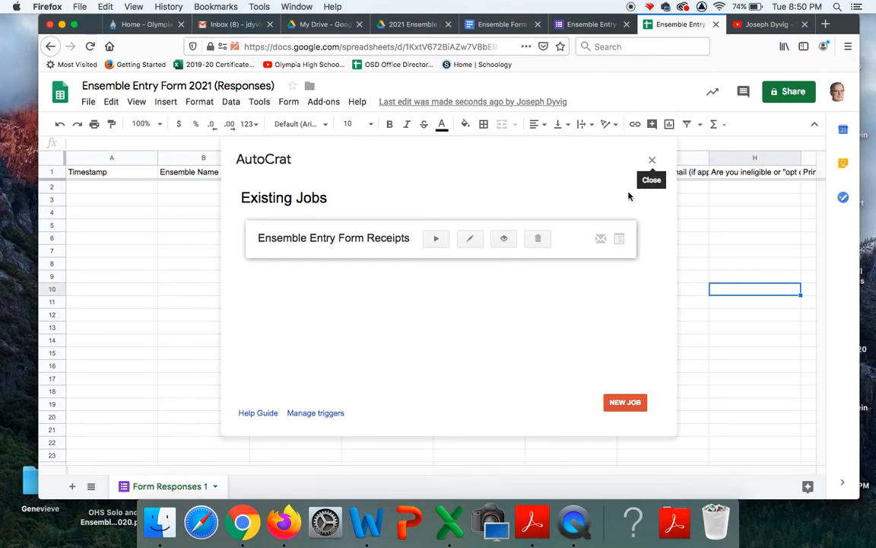
Run the Ensemble Entry Form Receipts merge job, then show the Ensemble Entry Form 2021 questions in Forms
{"action": "left_click", "coordinate": [439, 241]}
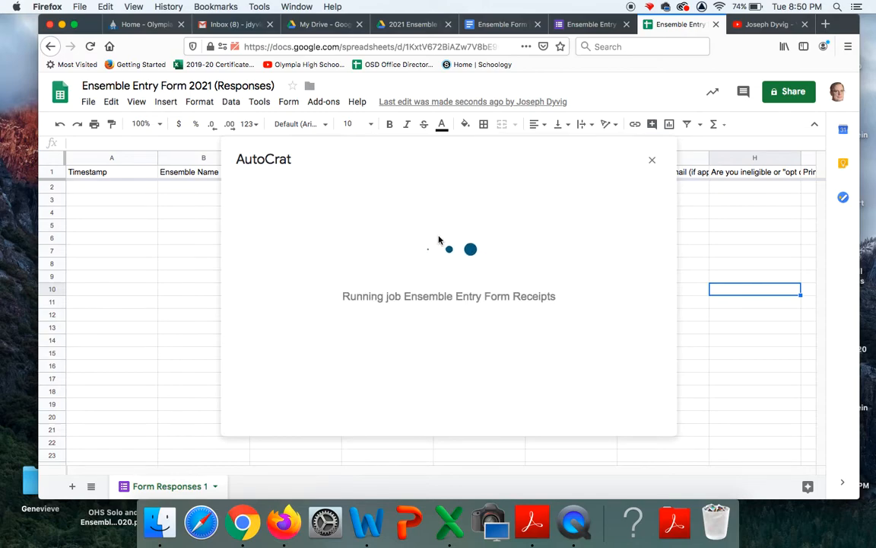
{"action": "left_click", "coordinate": [652, 161]}
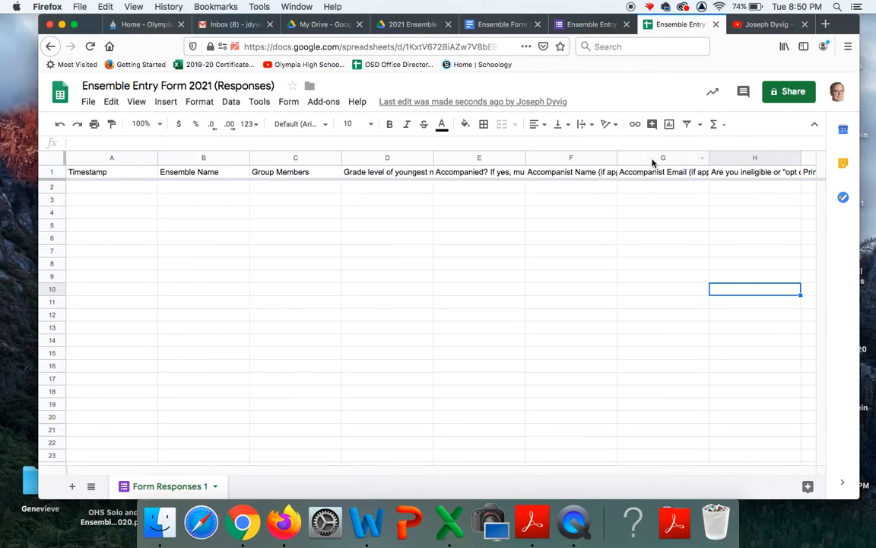
{"action": "left_click", "coordinate": [588, 25]}
{"action": "left_click", "coordinate": [417, 127]}
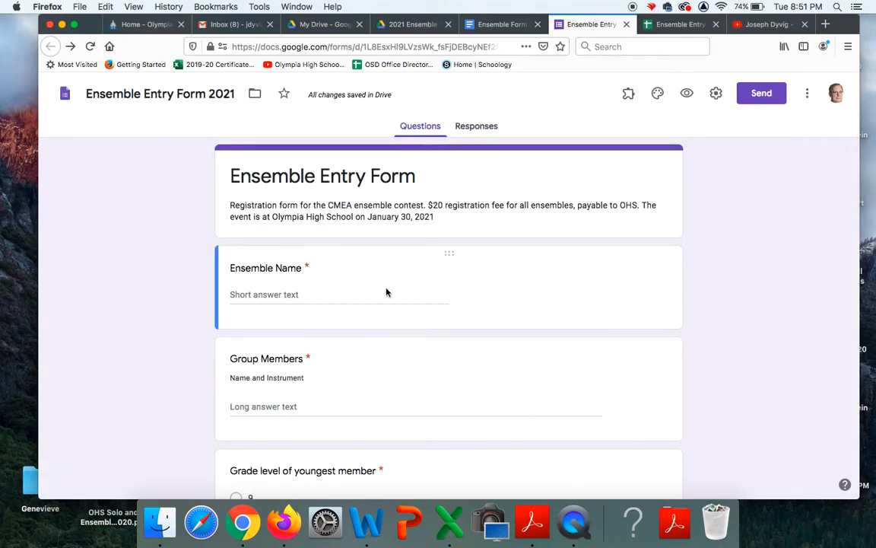
Review the form's email, link and embed send options without sending, then open the live preview
{"action": "left_click", "coordinate": [764, 94]}
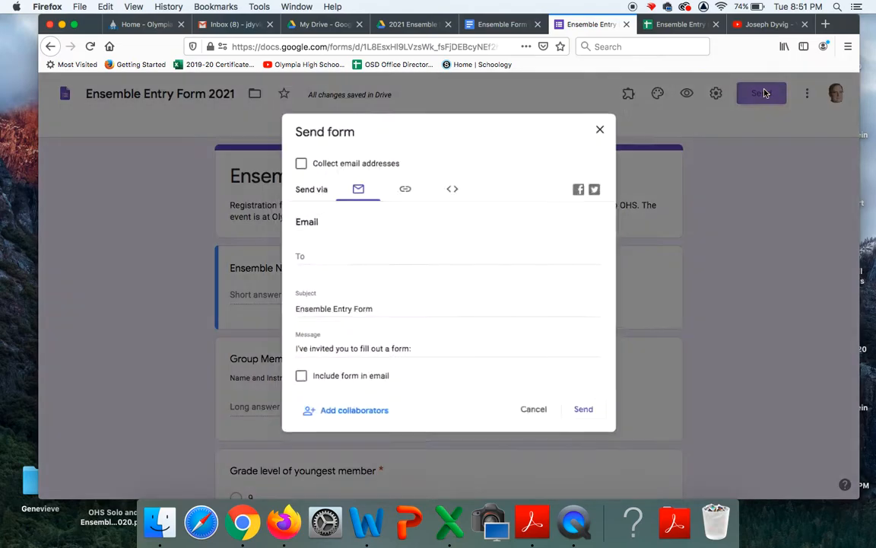
{"action": "left_click", "coordinate": [403, 185]}
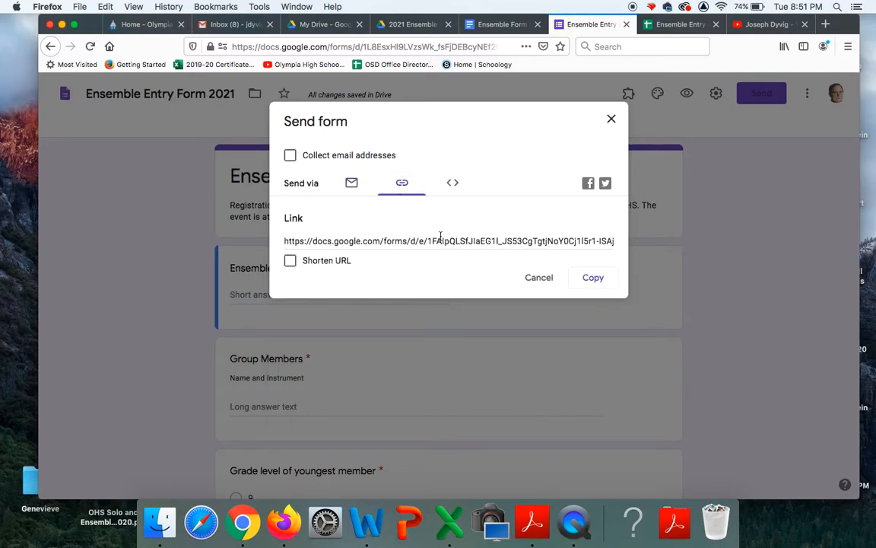
{"action": "left_click", "coordinate": [351, 185]}
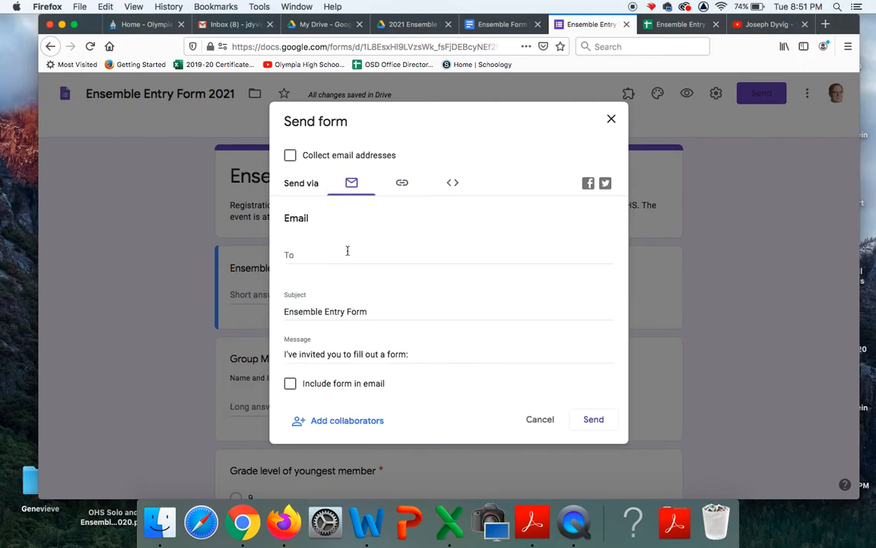
{"action": "left_click", "coordinate": [403, 182]}
{"action": "left_click", "coordinate": [452, 183]}
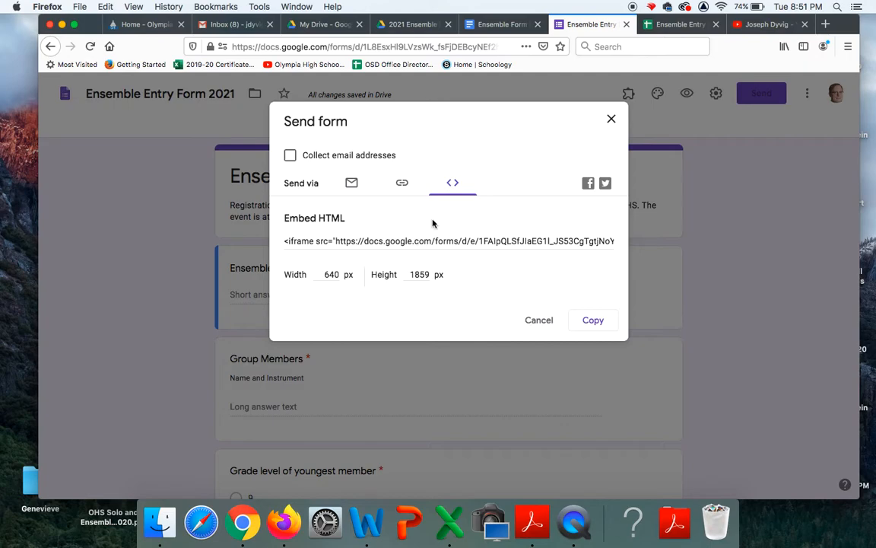
{"action": "left_click", "coordinate": [402, 184]}
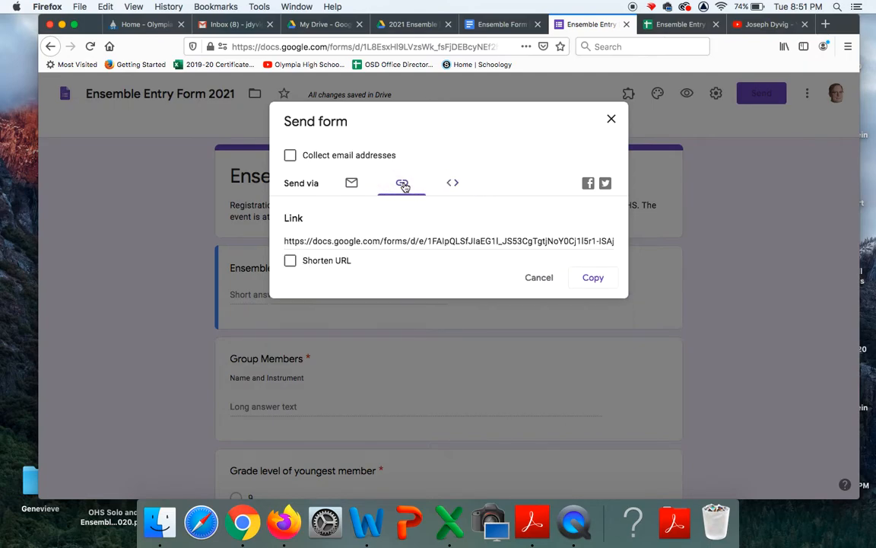
{"action": "left_click", "coordinate": [542, 279]}
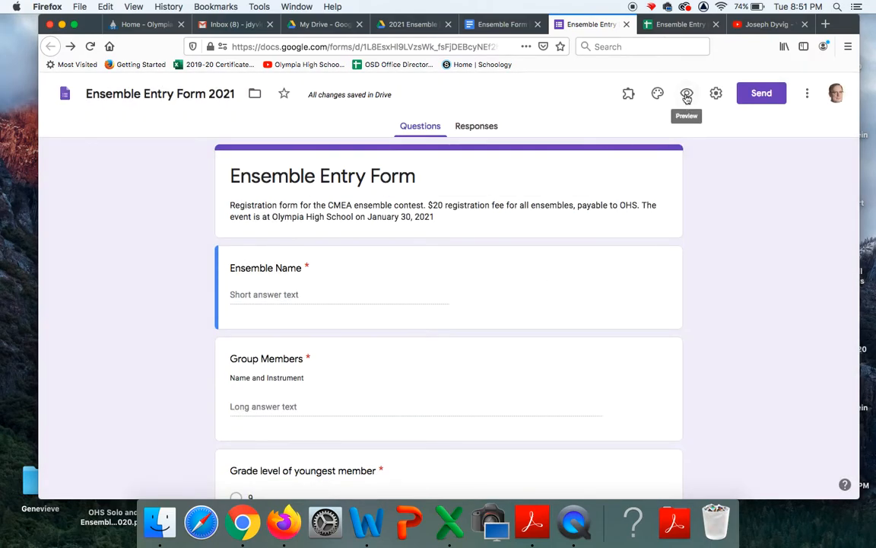
{"action": "left_click", "coordinate": [687, 95]}
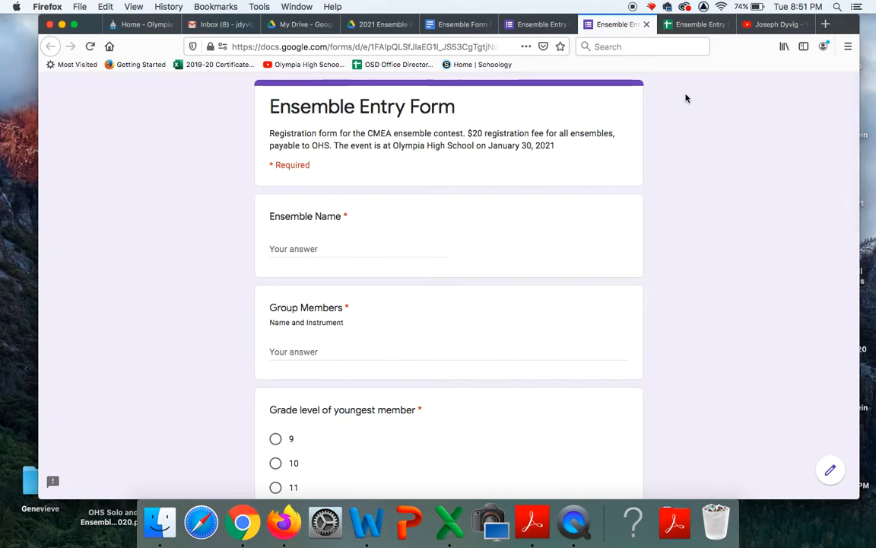
Enter the quartet's ensemble name and four members playing Violin, Trombone, Viola and Double Bass, fixing typos
{"action": "left_click", "coordinate": [296, 248]}
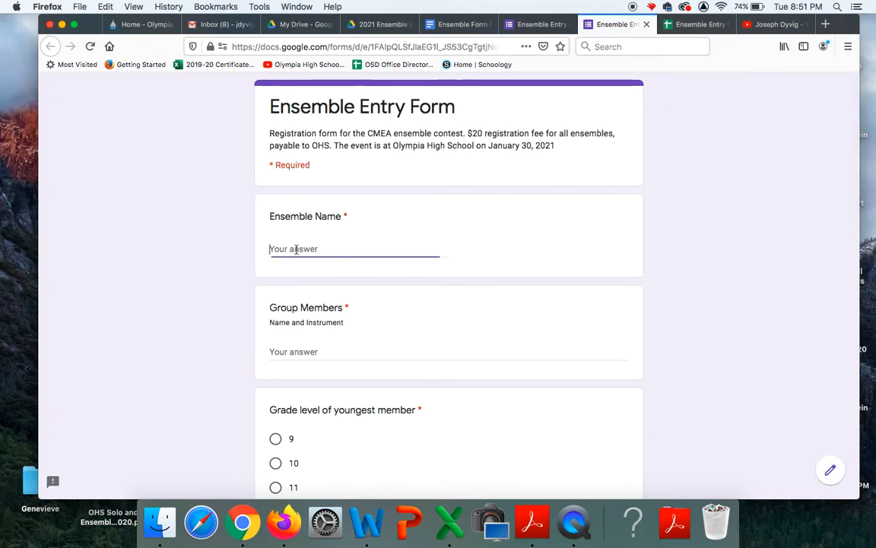
{"action": "type", "text": "The Dyvig Family Quartet"}
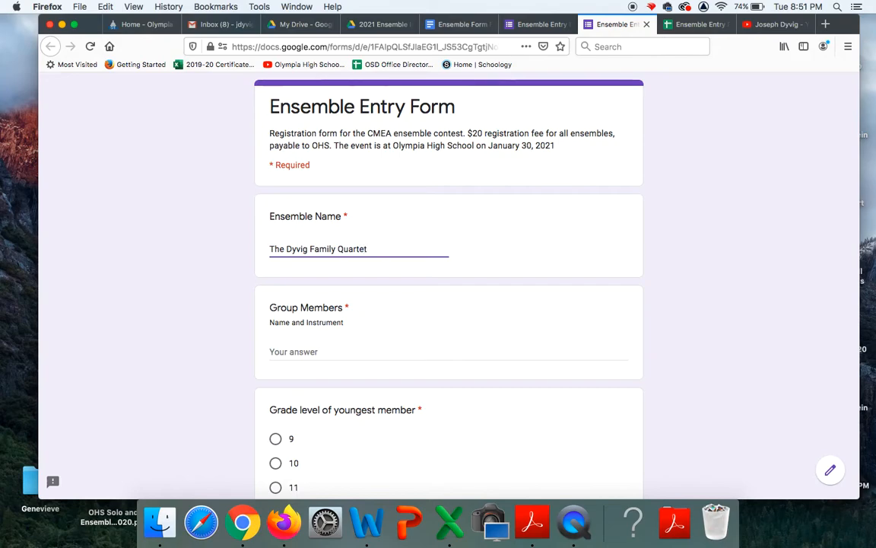
{"action": "left_click", "coordinate": [305, 354]}
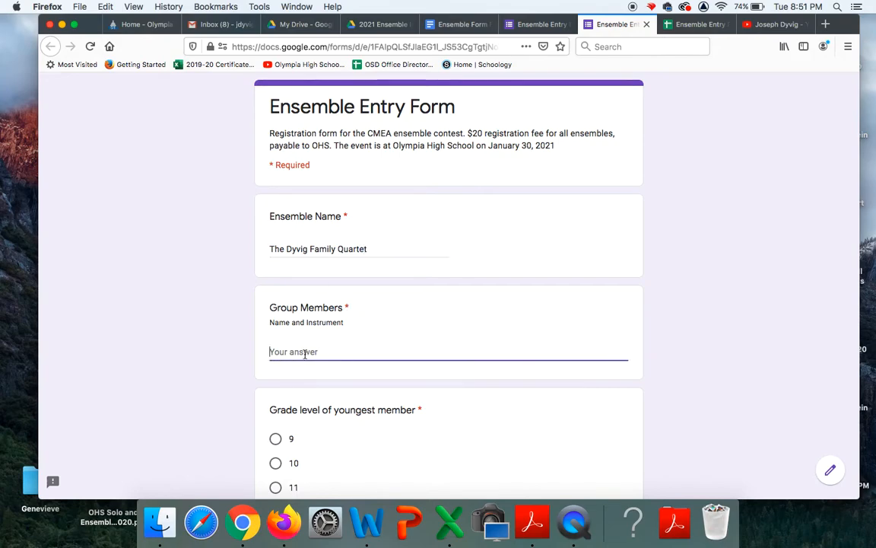
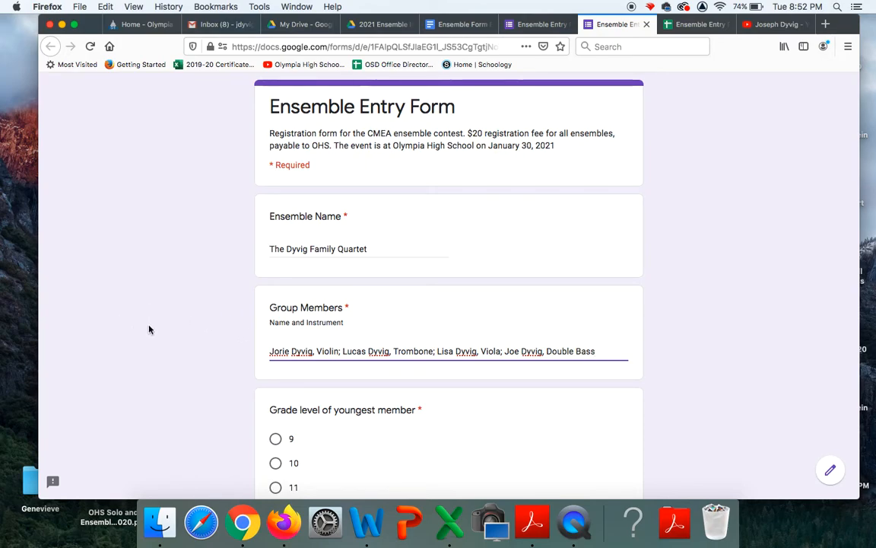
Answer grade 10 for the youngest member, No for accompanied, and Yes to opting out of state
{"action": "scroll", "coordinate": [292, 351], "scroll_direction": "down", "scroll_amount": 3}
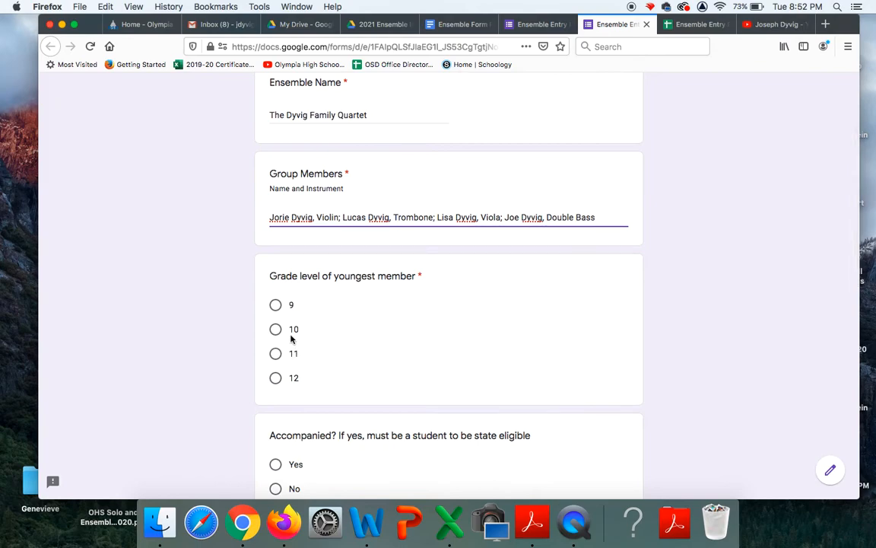
{"action": "left_click", "coordinate": [275, 330]}
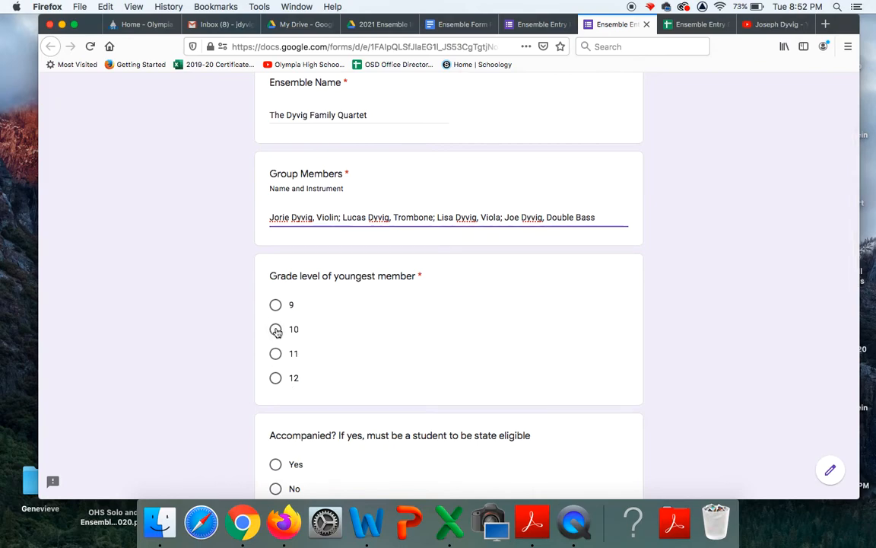
{"action": "scroll", "coordinate": [398, 362], "scroll_direction": "down", "scroll_amount": 3}
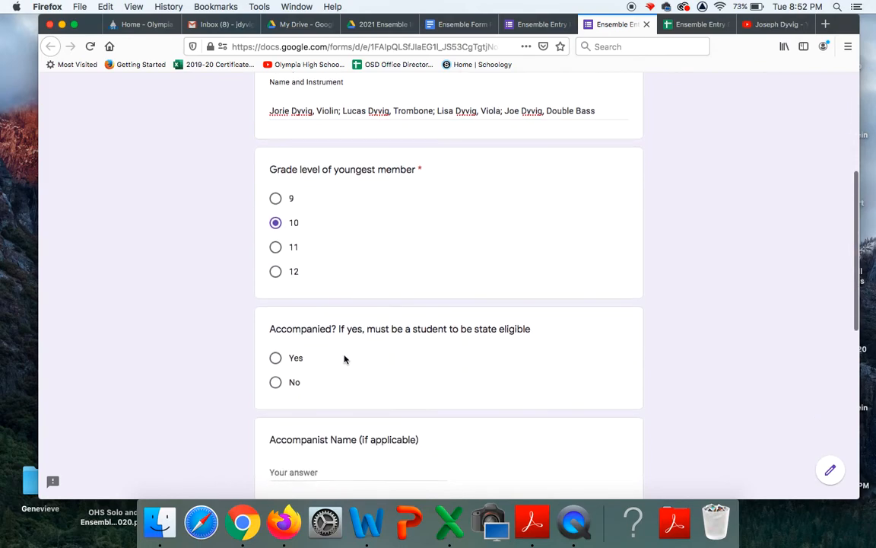
{"action": "left_click", "coordinate": [275, 382]}
{"action": "scroll", "coordinate": [276, 386], "scroll_direction": "down", "scroll_amount": 3}
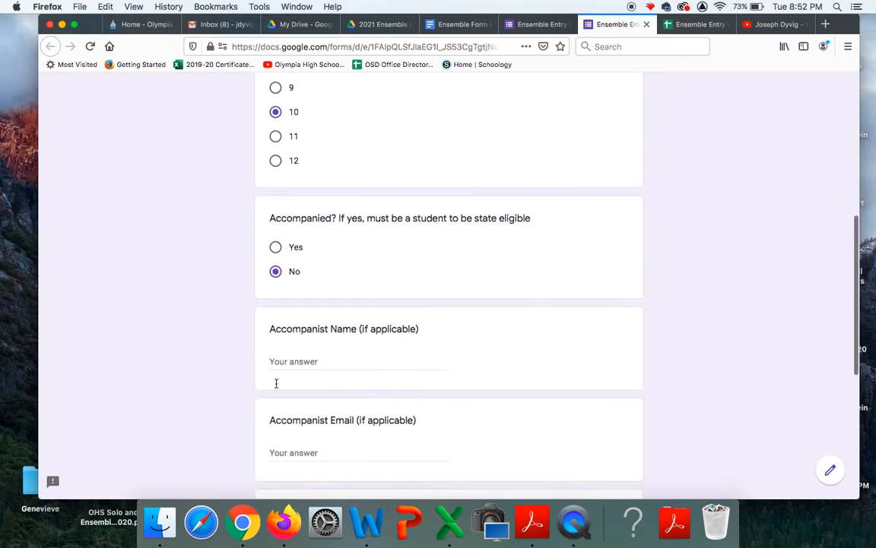
{"action": "scroll", "coordinate": [276, 384], "scroll_direction": "down", "scroll_amount": 2}
{"action": "scroll", "coordinate": [278, 380], "scroll_direction": "down", "scroll_amount": 2}
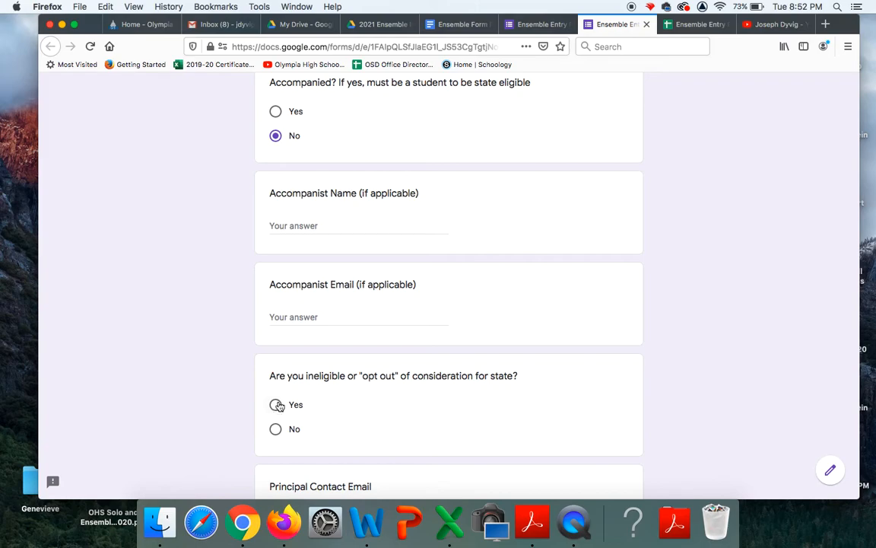
{"action": "left_click", "coordinate": [276, 404]}
{"action": "scroll", "coordinate": [371, 418], "scroll_direction": "down", "scroll_amount": 4}
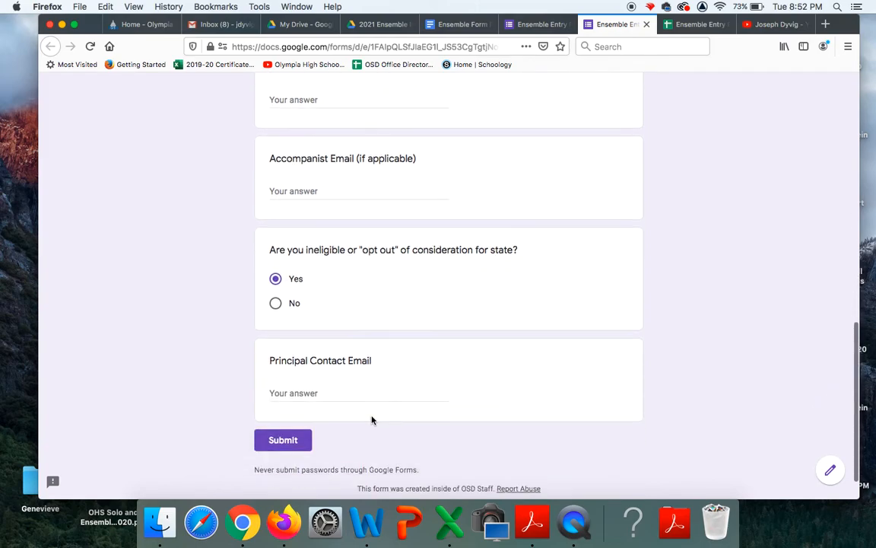
Enter the principal contact's e-mail address and submit the test response
{"action": "left_click", "coordinate": [320, 380]}
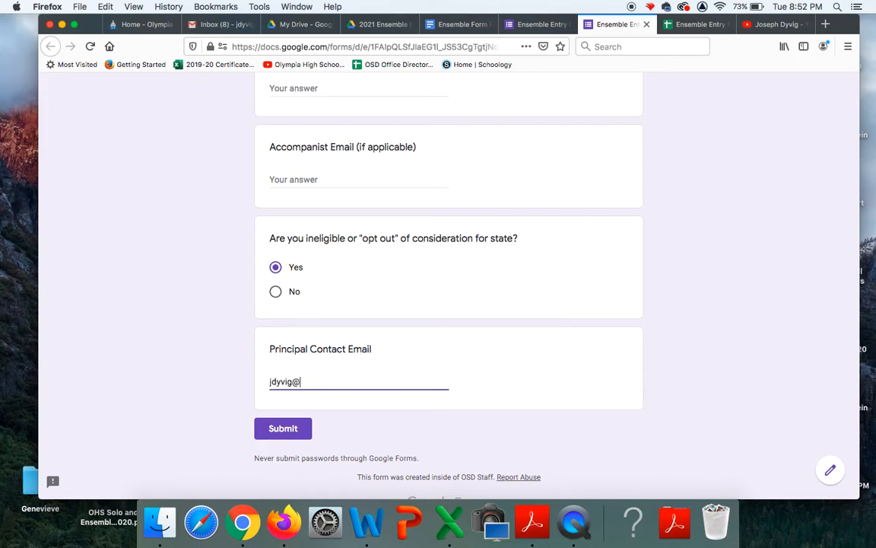
{"action": "left_click", "coordinate": [283, 428]}
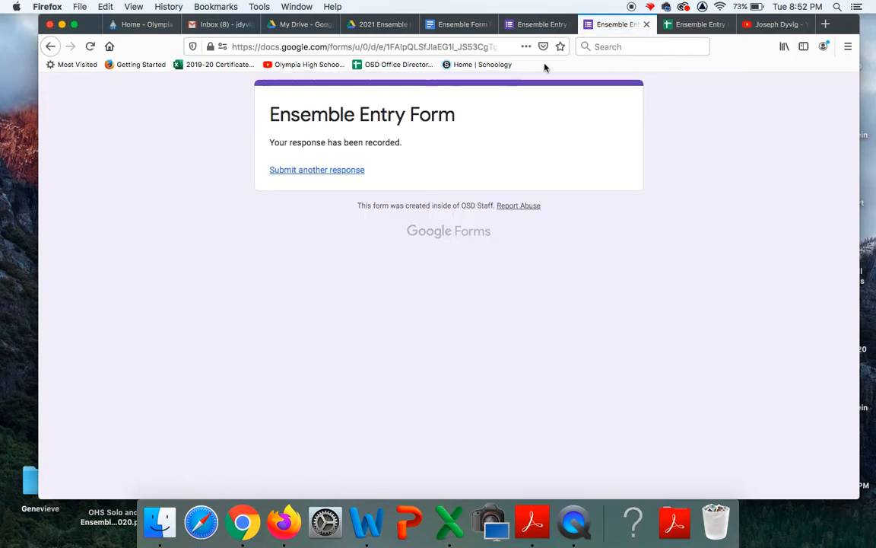
Show the Responses sheet scrolled right to the Merged Doc ID, URL, link and Document Merge Status columns
{"action": "left_click", "coordinate": [688, 25]}
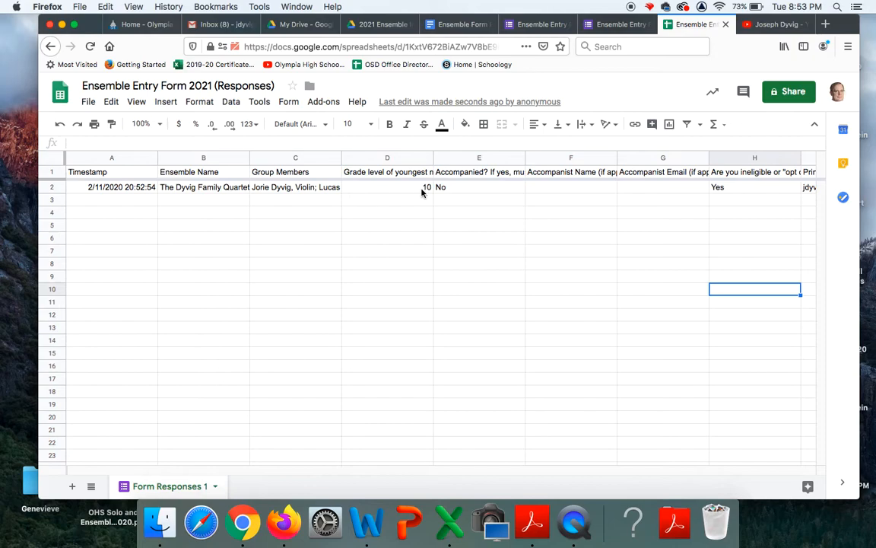
{"action": "scroll", "coordinate": [507, 194], "scroll_direction": "right", "scroll_amount": 6}
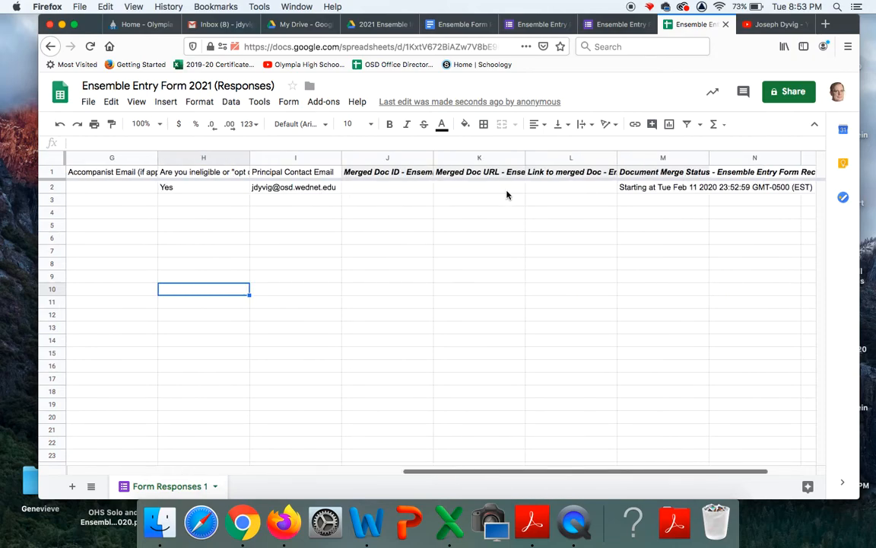
{"action": "scroll", "coordinate": [507, 194], "scroll_direction": "right", "scroll_amount": 1}
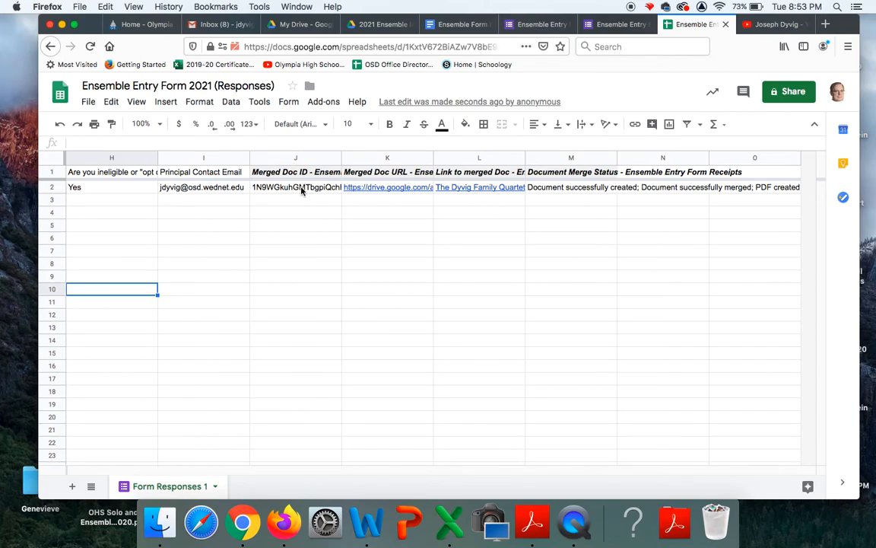
{"action": "mouse_move", "coordinate": [515, 196]}
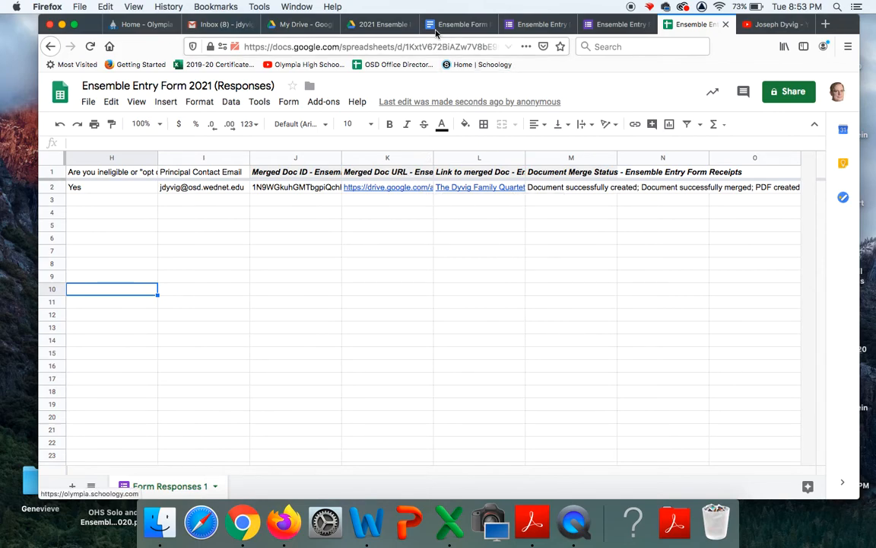
View the new PDF receipt in the 2021 Ensemble receipts folder, then check Gmail and My Drive
{"action": "left_click", "coordinate": [381, 25]}
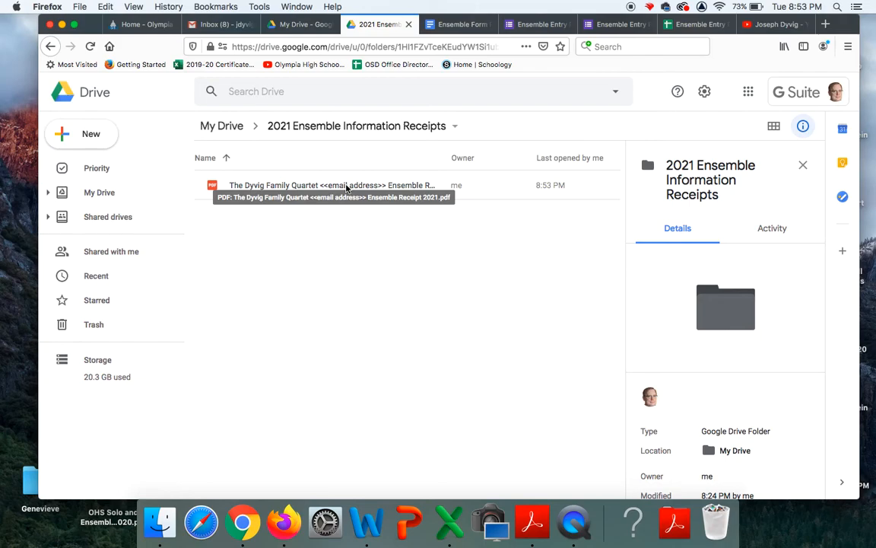
{"action": "left_click", "coordinate": [223, 26]}
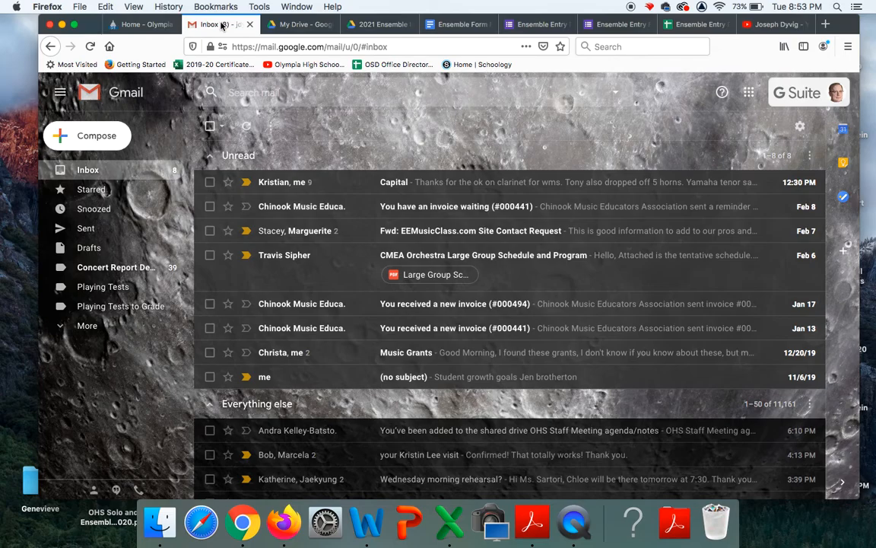
{"action": "left_click", "coordinate": [302, 26]}
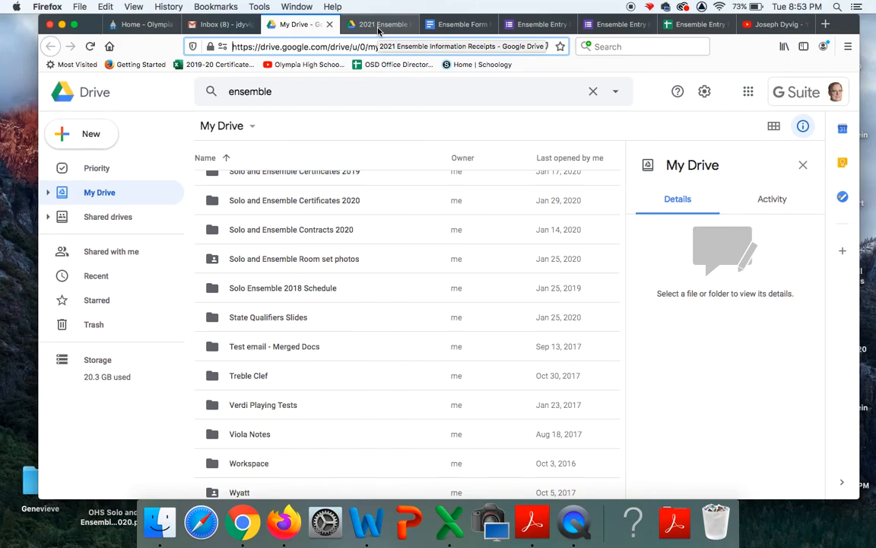
{"action": "scroll", "coordinate": [373, 255], "scroll_direction": "up", "scroll_amount": 3}
{"action": "scroll", "coordinate": [373, 255], "scroll_direction": "up", "scroll_amount": 3}
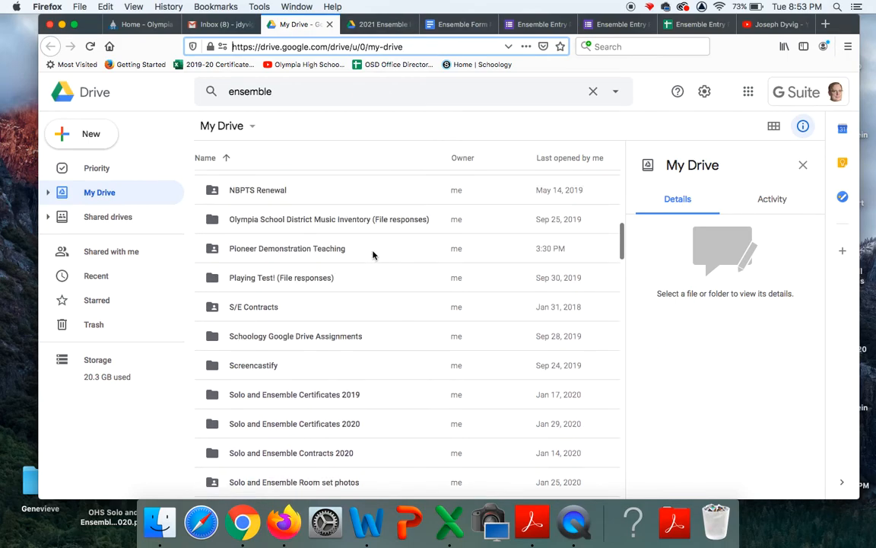
Return to the Ensemble Entry Form 2021 (Responses) spreadsheet showing the test row's merged PDF status
{"action": "left_click", "coordinate": [684, 27]}
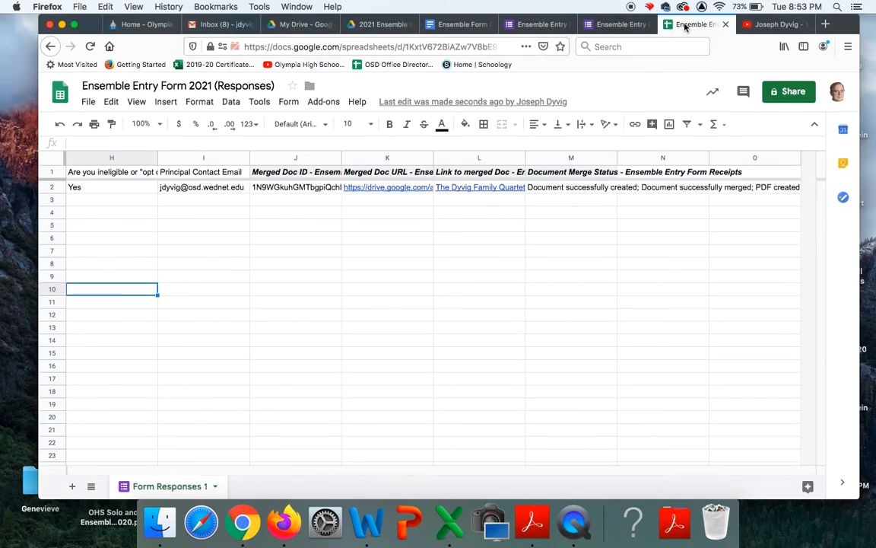